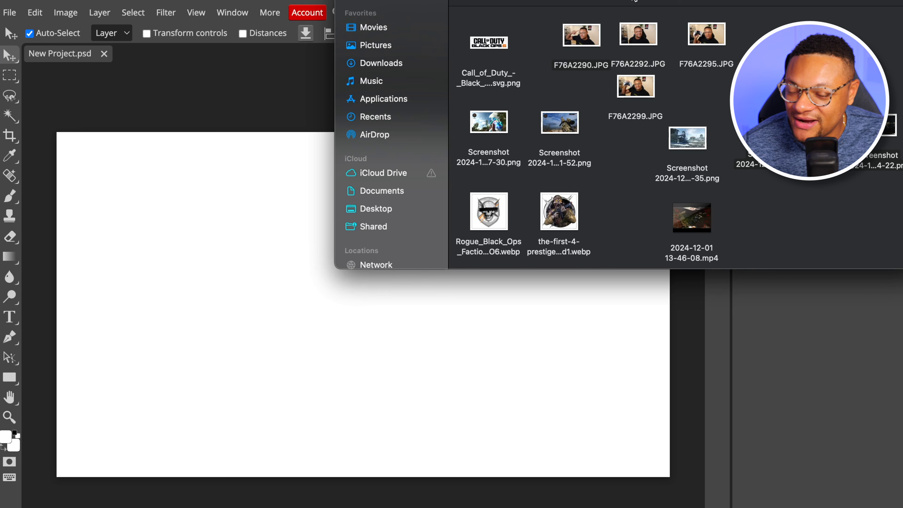
Place the snowy industrial map screenshot from the file browser into the project and fit it across the canvas
{"action": "left_click", "coordinate": [698, 137]}
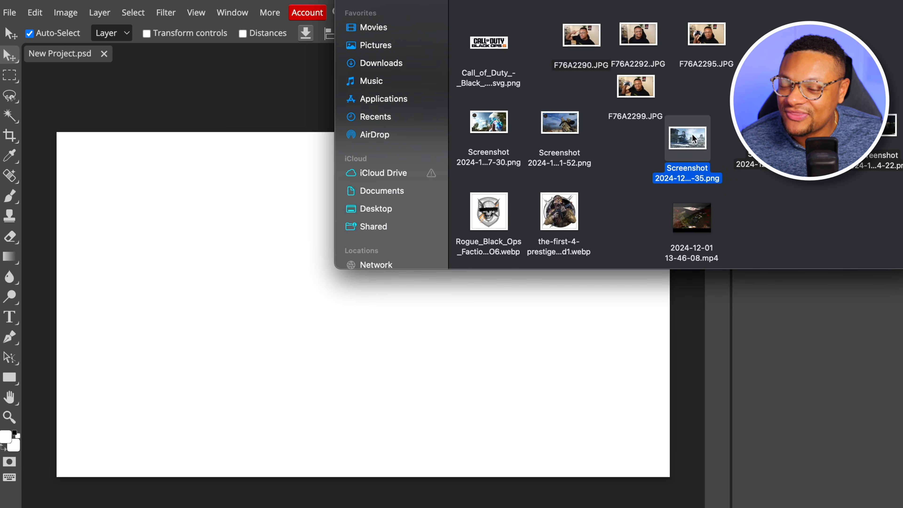
{"action": "left_click_drag", "start_coordinate": [694, 140], "coordinate": [247, 326]}
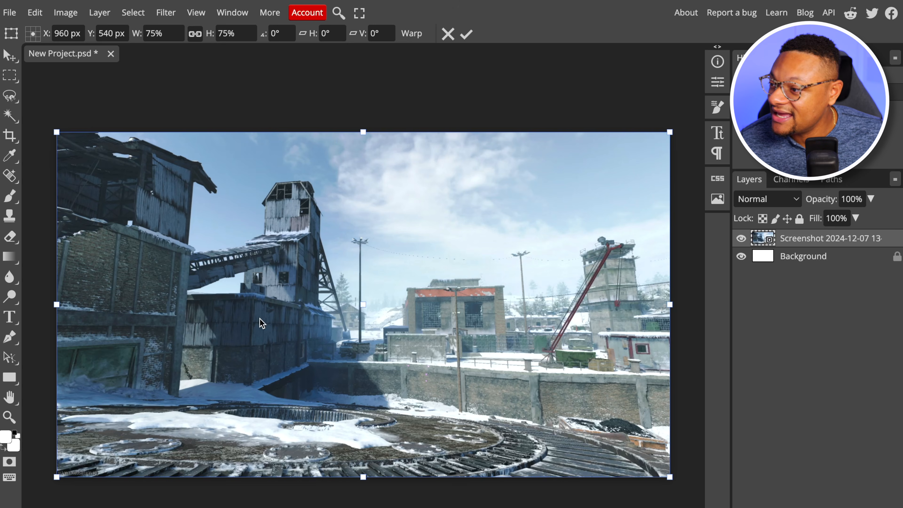
{"action": "key", "text": "Return"}
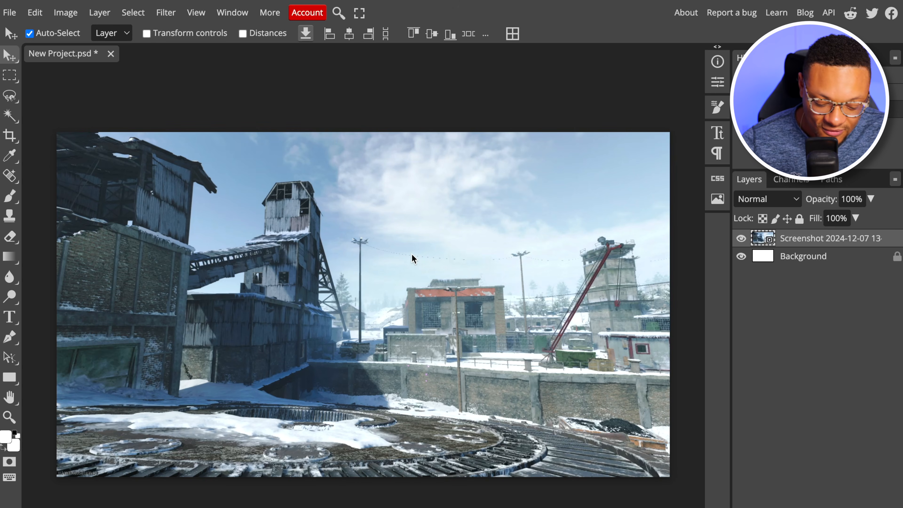
Place the 2024-12-01 screenshot with the colourful gun from the file browser as a full-canvas layer above the snowy map
{"action": "key", "text": "super+Tab"}
{"action": "left_click", "coordinate": [489, 122]}
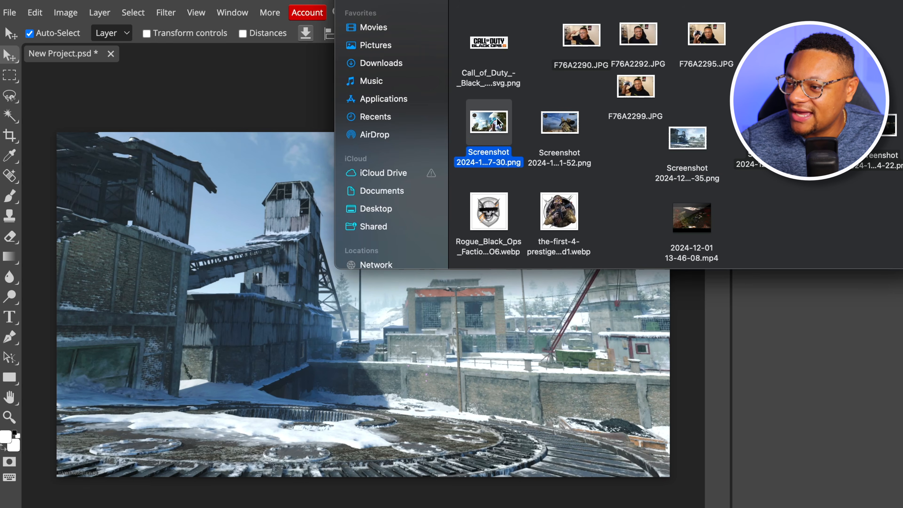
{"action": "left_click_drag", "start_coordinate": [493, 130], "coordinate": [512, 347]}
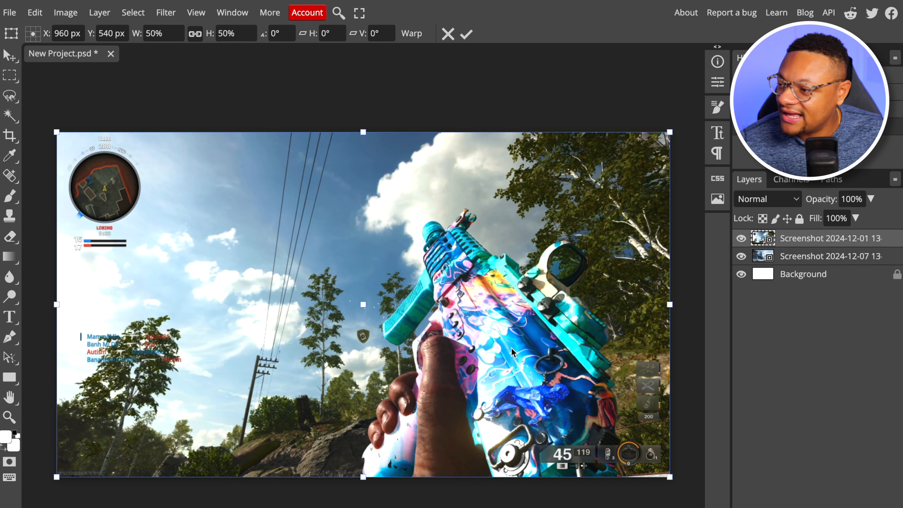
{"action": "key", "text": "Return"}
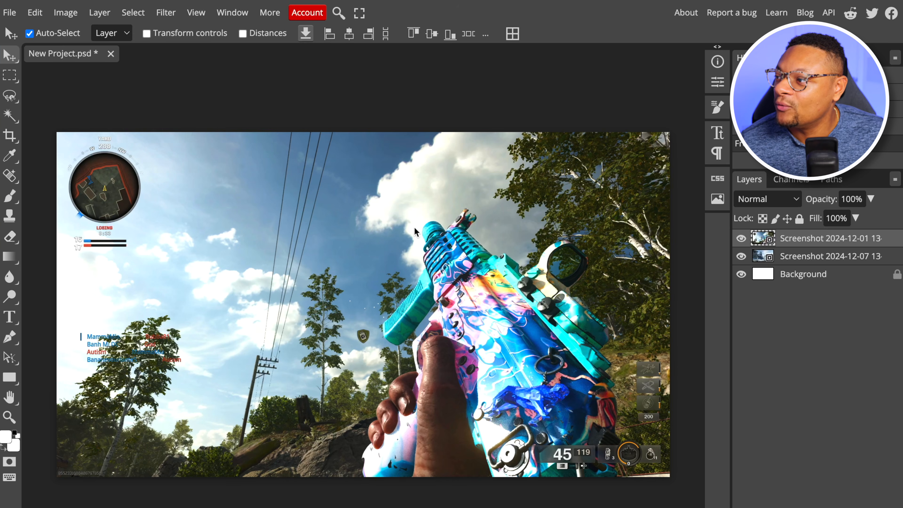
Mask out the gun screenshot's background and make the layer's image, not its mask, the editing target
{"action": "left_click", "coordinate": [127, 13]}
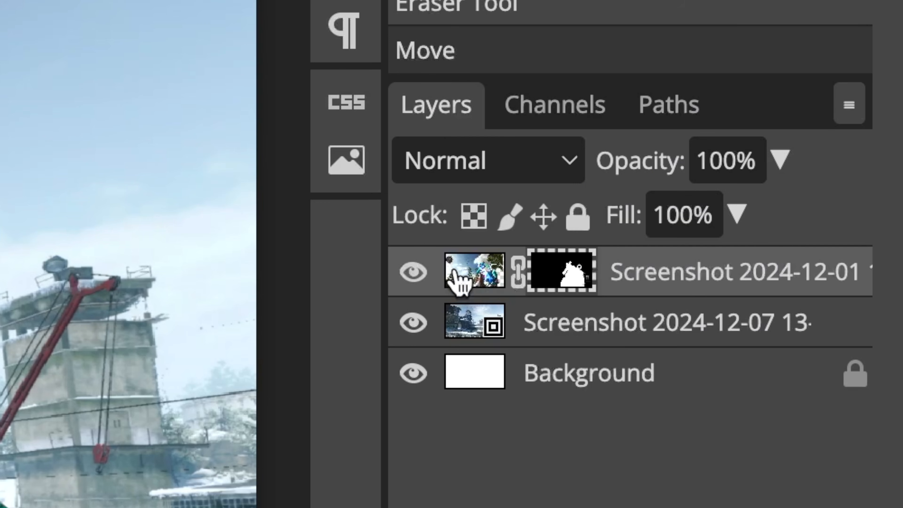
{"action": "left_click", "coordinate": [465, 281]}
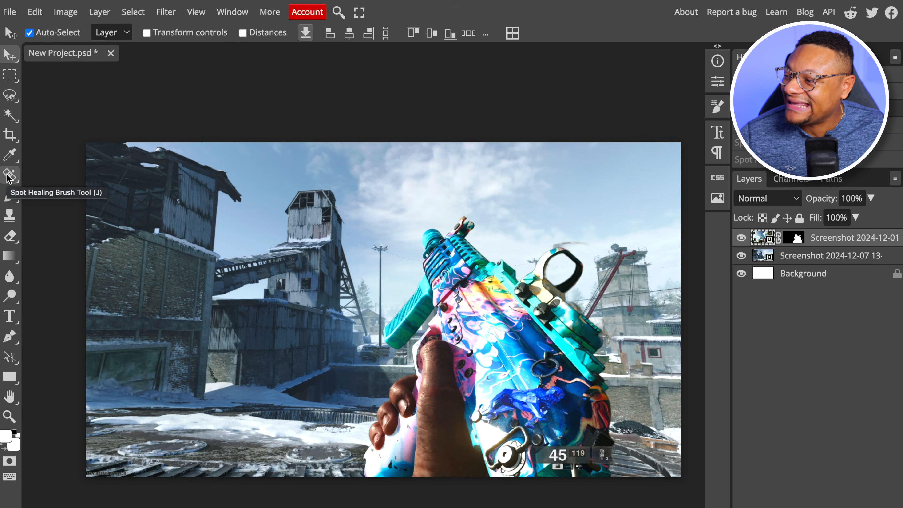
Start using the Spot Healing Brush on the gun layer's ammo display and rasterize the smart object
{"action": "left_click", "coordinate": [8, 177]}
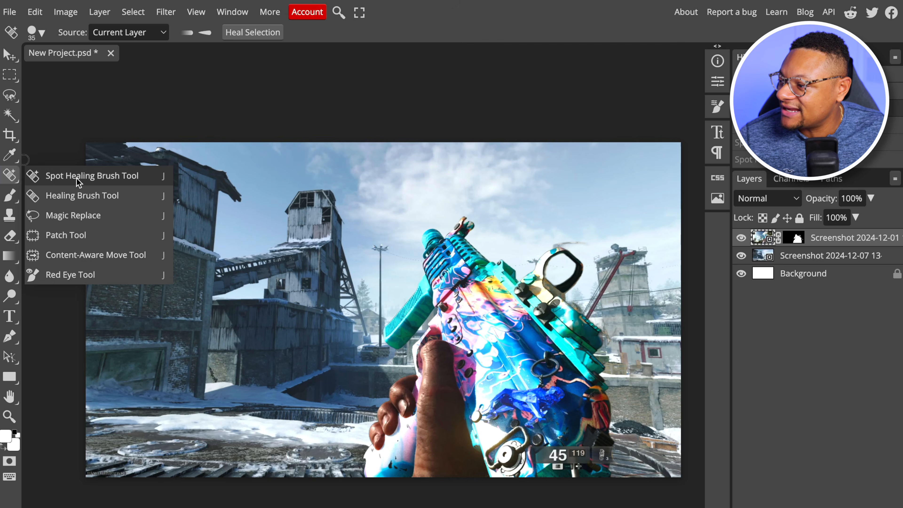
{"action": "left_click", "coordinate": [171, 114]}
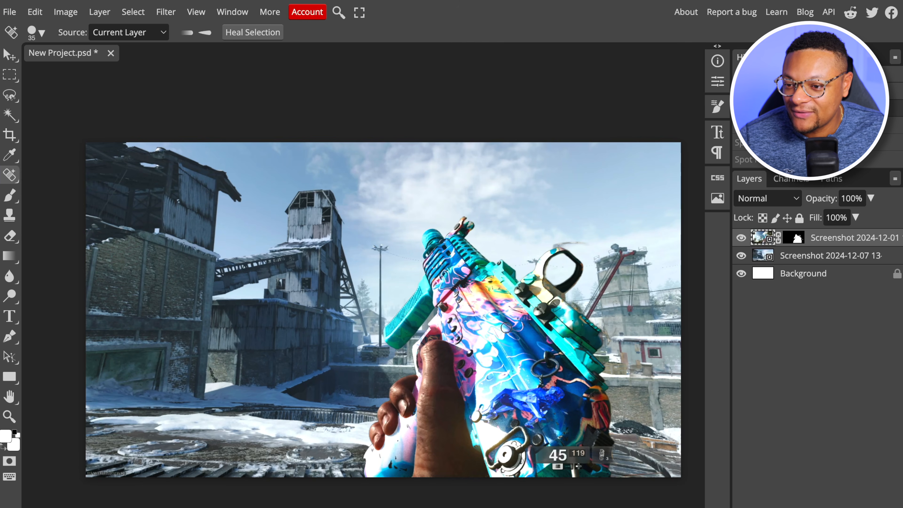
{"action": "left_click", "coordinate": [545, 459]}
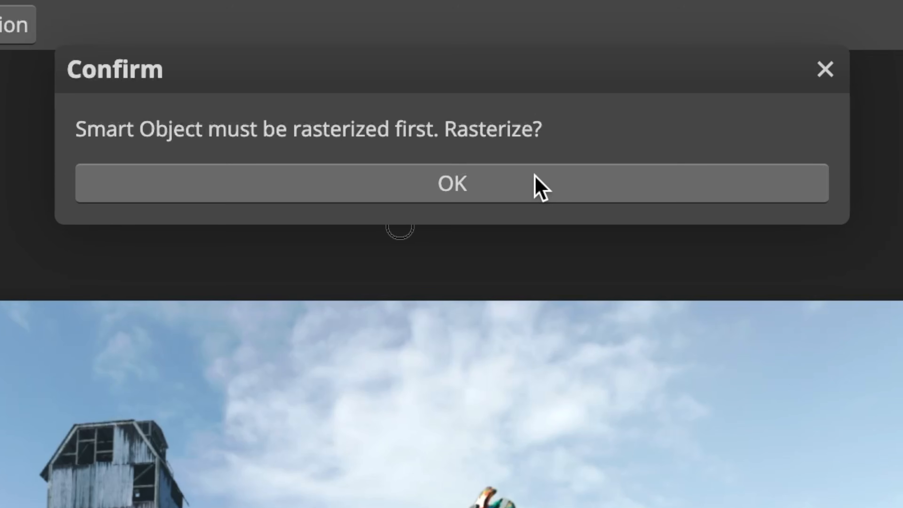
{"action": "left_click", "coordinate": [530, 176]}
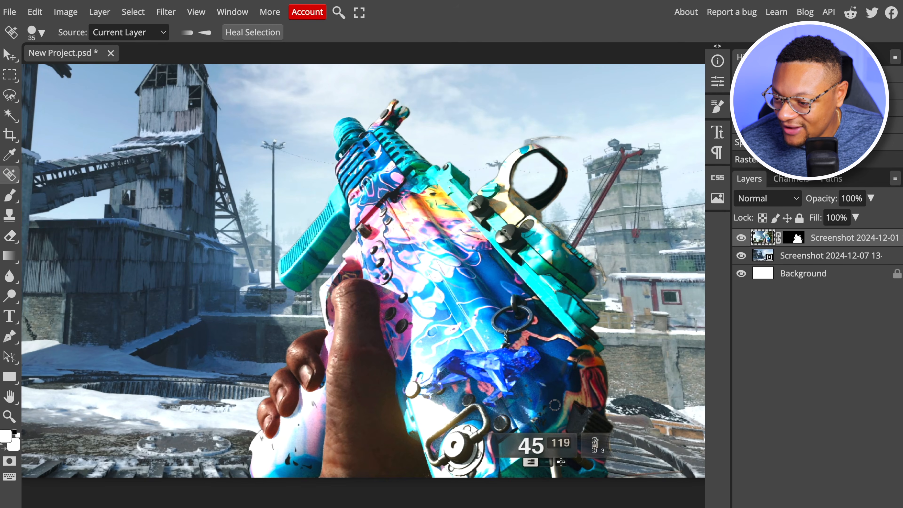
Set the healing brush hardness to 100% at 35 px and paint away the ammo counter and equipment display over the gun
{"action": "scroll", "coordinate": [554, 404], "scroll_direction": "up", "scroll_amount": 5}
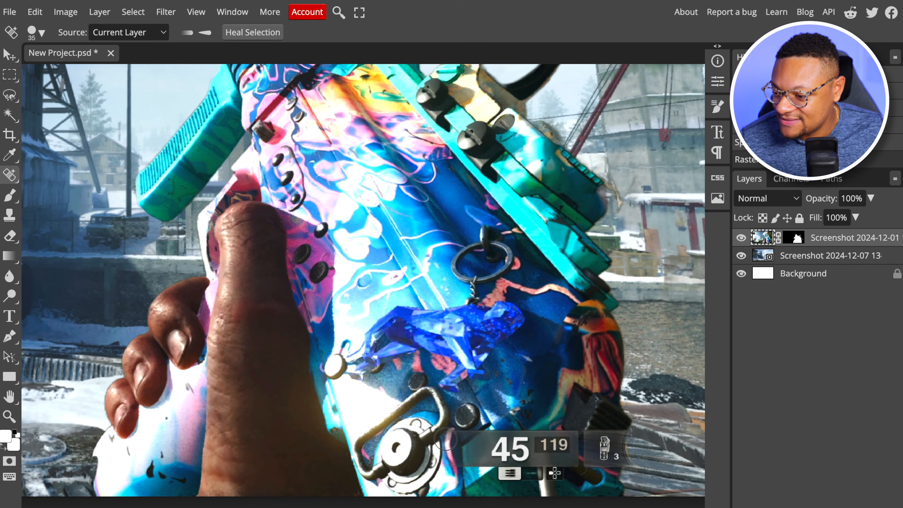
{"action": "right_click", "coordinate": [455, 441]}
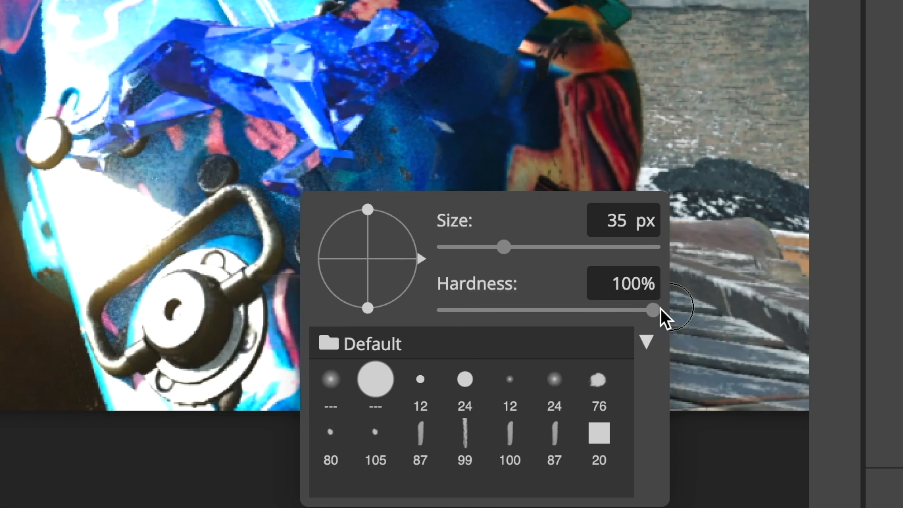
{"action": "left_click_drag", "start_coordinate": [265, 284], "coordinate": [487, 278]}
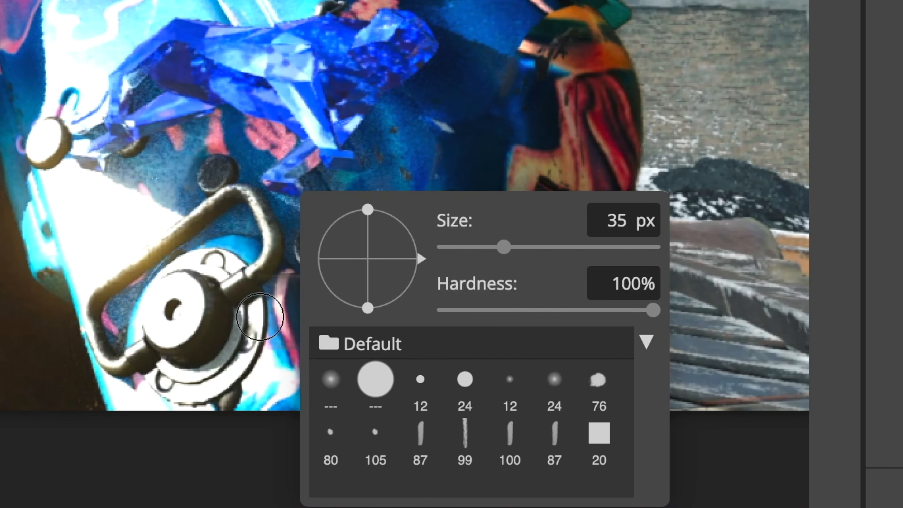
{"action": "mouse_move", "coordinate": [549, 432]}
{"action": "left_mouse_down"}
{"action": "mouse_move", "coordinate": [617, 434]}
{"action": "mouse_move", "coordinate": [619, 461]}
{"action": "mouse_move", "coordinate": [630, 463]}
{"action": "mouse_move", "coordinate": [462, 466]}
{"action": "mouse_move", "coordinate": [473, 454]}
{"action": "mouse_move", "coordinate": [609, 448]}
{"action": "mouse_move", "coordinate": [627, 468]}
{"action": "mouse_move", "coordinate": [510, 471]}
{"action": "left_mouse_up"}
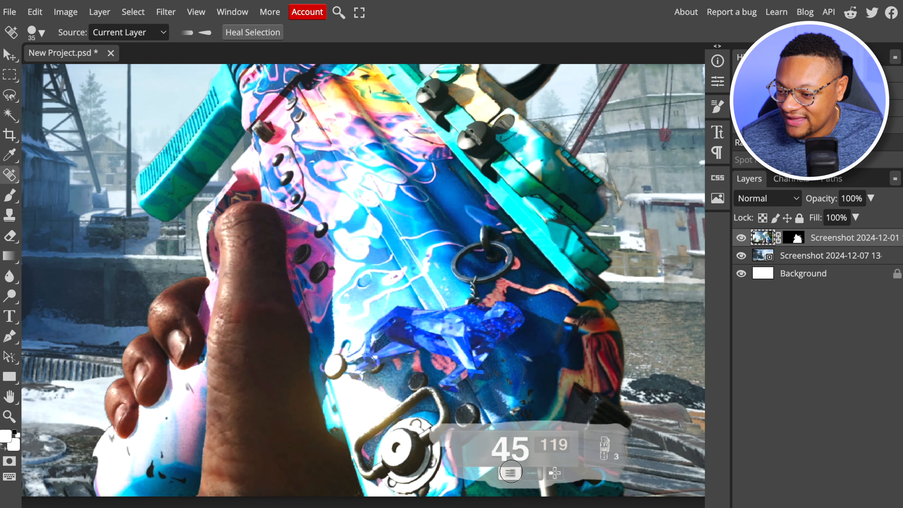
{"action": "left_click_drag", "start_coordinate": [510, 471], "coordinate": [511, 471]}
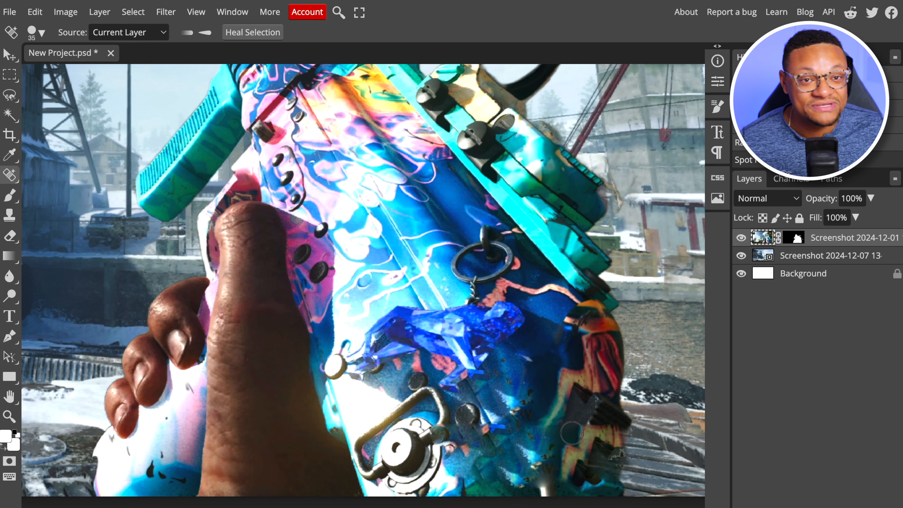
{"action": "scroll", "coordinate": [572, 433], "scroll_direction": "down", "scroll_amount": 2}
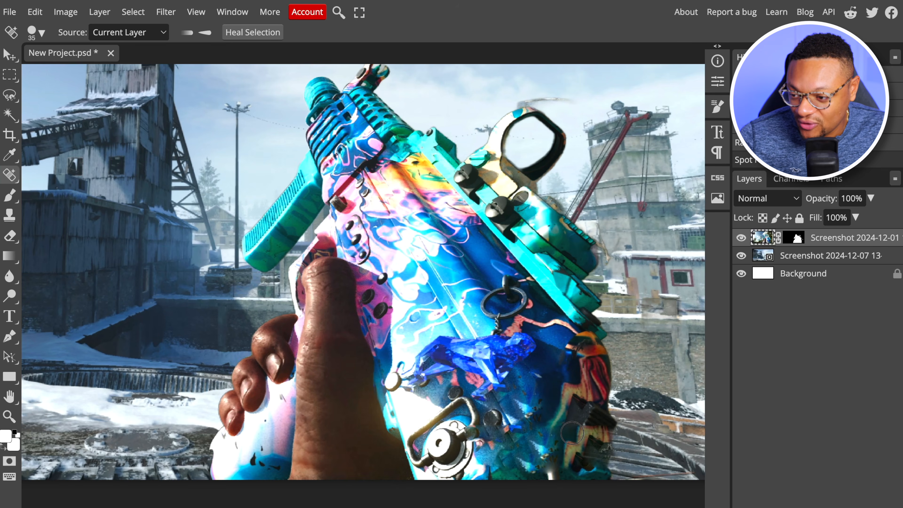
{"action": "key", "text": "ctrl+z"}
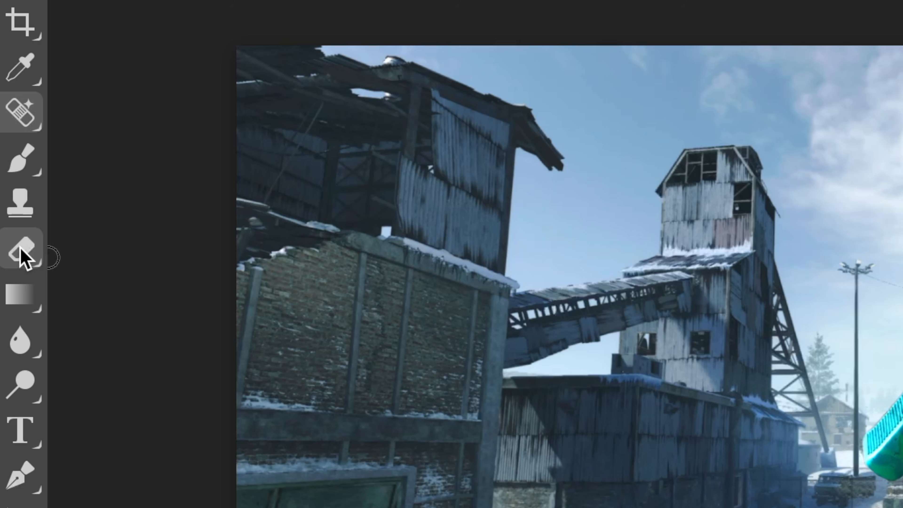
Set the Eraser to 36 px with 80% hardness and erase the leftover background fragments around the gun's sight
{"action": "left_click", "coordinate": [9, 237]}
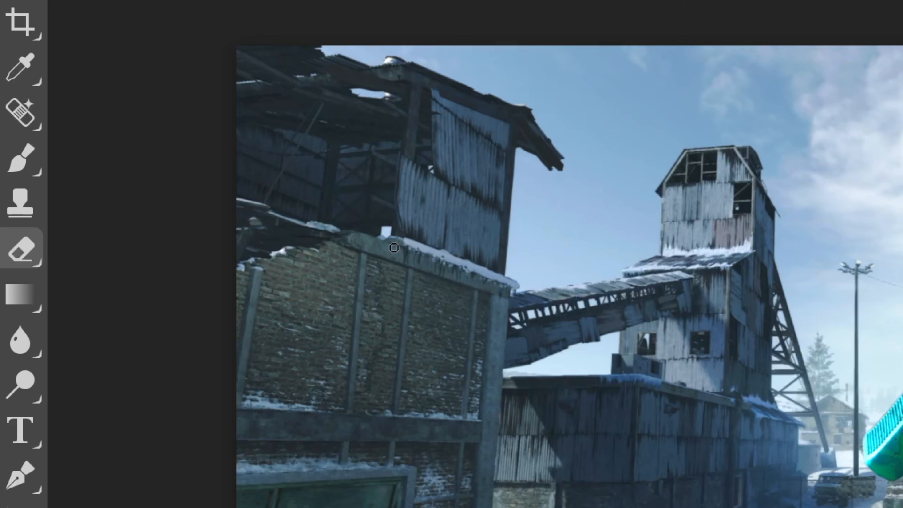
{"action": "right_click", "coordinate": [518, 89]}
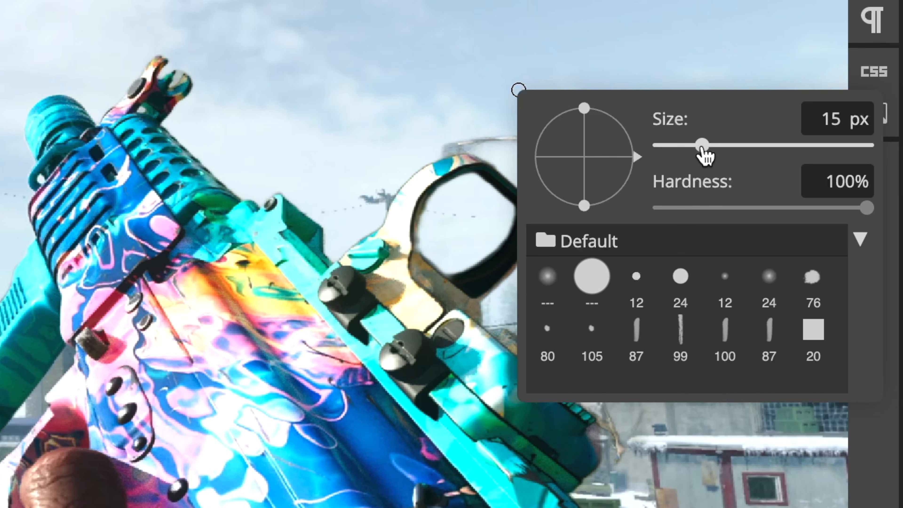
{"action": "left_click_drag", "start_coordinate": [700, 148], "coordinate": [718, 148]}
{"action": "left_click_drag", "start_coordinate": [867, 207], "coordinate": [824, 213]}
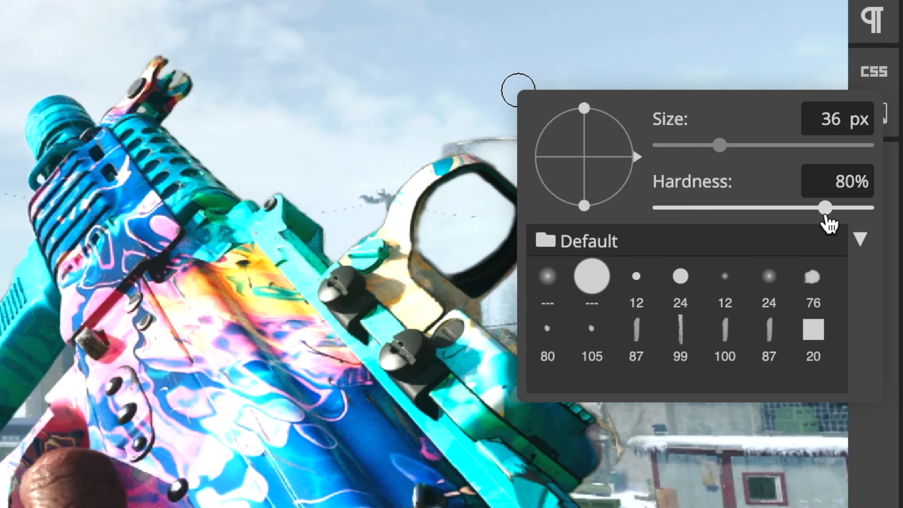
{"action": "left_click_drag", "start_coordinate": [572, 216], "coordinate": [447, 214]}
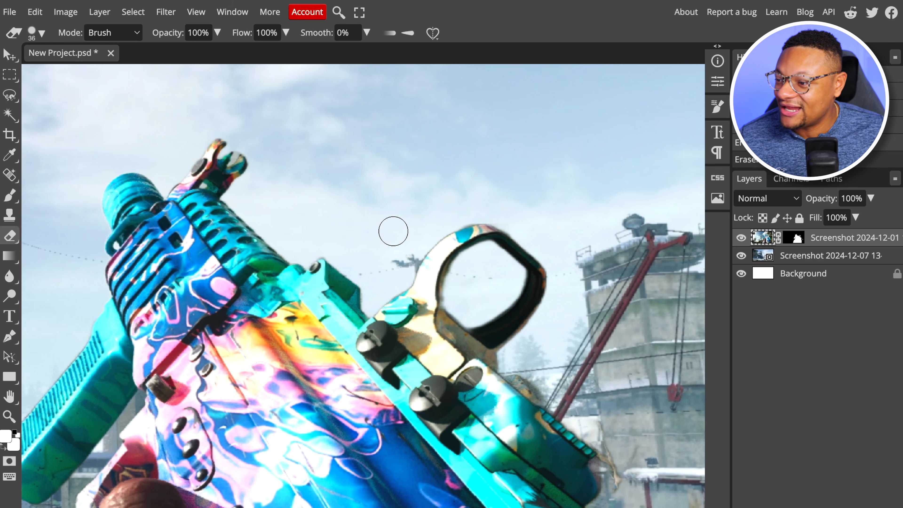
Examine the cut-out gun's edges around the sight and rail, as well as the overall composition
{"action": "scroll", "coordinate": [393, 232], "scroll_direction": "down", "scroll_amount": 2}
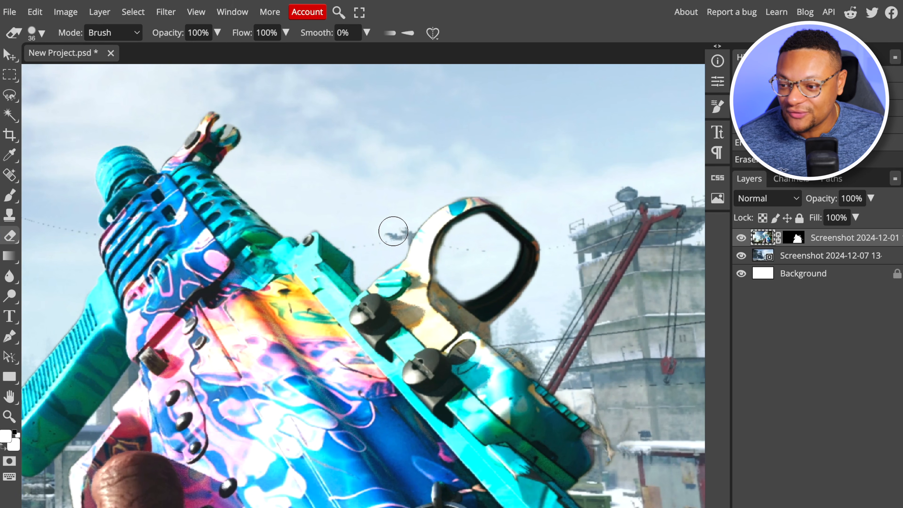
{"action": "scroll", "coordinate": [393, 232], "scroll_direction": "down", "scroll_amount": 7}
{"action": "scroll", "coordinate": [393, 232], "scroll_direction": "right", "scroll_amount": 3}
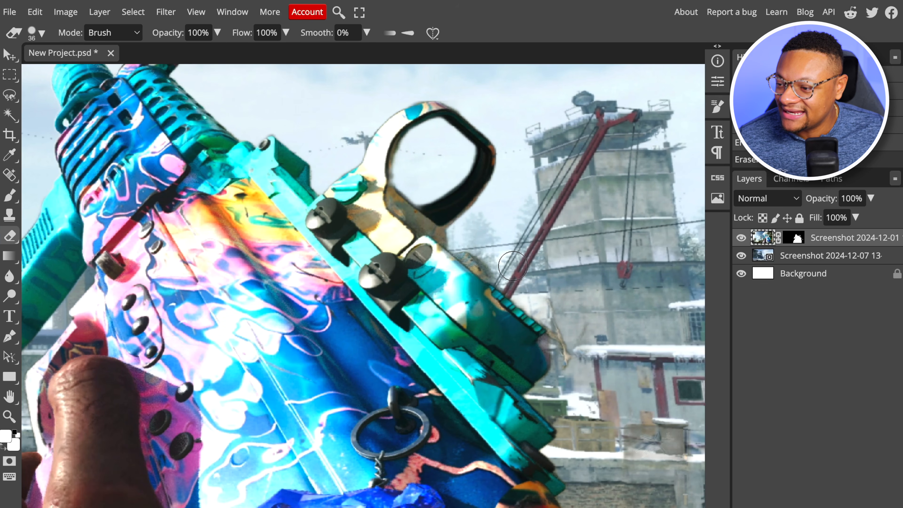
{"action": "scroll", "coordinate": [848, 312], "scroll_direction": "up", "scroll_amount": 4}
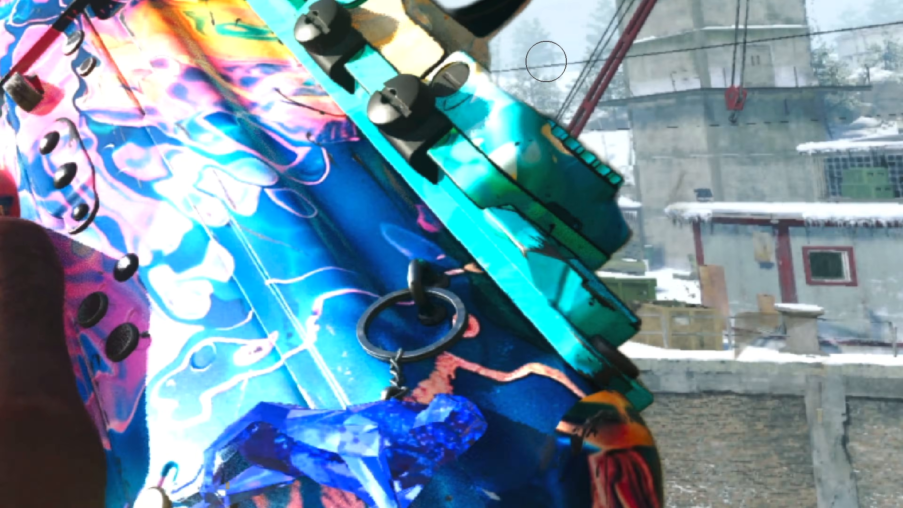
{"action": "scroll", "coordinate": [445, 112], "scroll_direction": "up", "scroll_amount": 5}
{"action": "scroll", "coordinate": [446, 113], "scroll_direction": "down", "scroll_amount": 12}
{"action": "scroll", "coordinate": [446, 112], "scroll_direction": "left", "scroll_amount": 8}
{"action": "scroll", "coordinate": [422, 281], "scroll_direction": "down", "scroll_amount": 5}
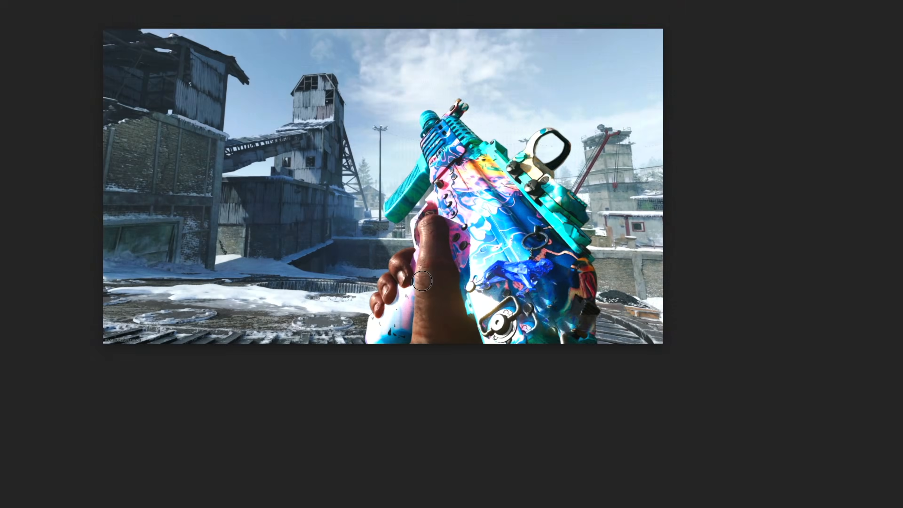
Enlarge the masked gun layer with Free Transform from its upper-left corner and return to the Eraser tool
{"action": "key", "text": "ctrl+t"}
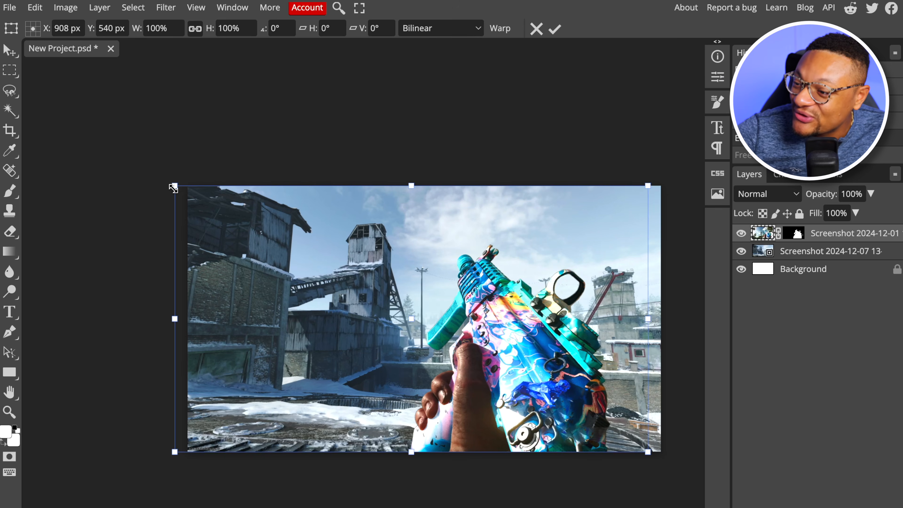
{"action": "left_click_drag", "start_coordinate": [173, 188], "coordinate": [113, 149]}
{"action": "key", "text": "e"}
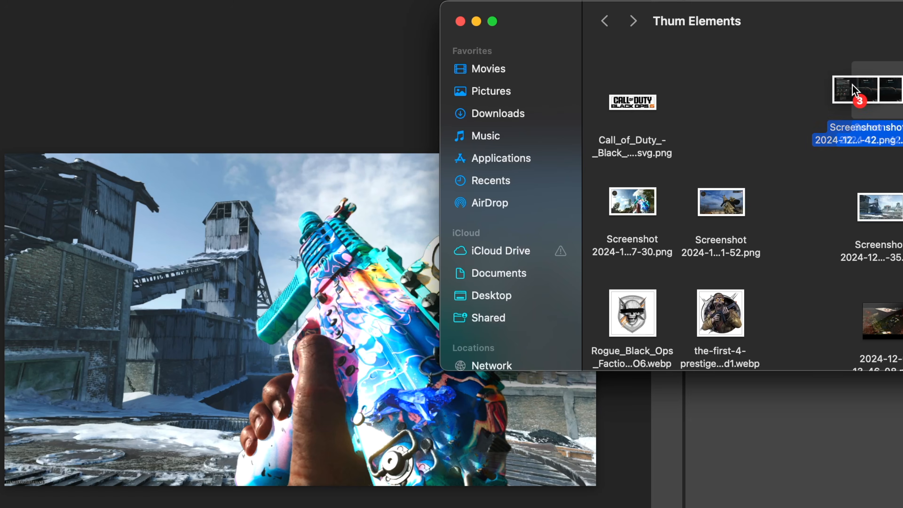
Place the three custom loadout screenshots dated 2024-12-11 as full-canvas layers above the gun
{"action": "left_click_drag", "start_coordinate": [855, 93], "coordinate": [172, 314]}
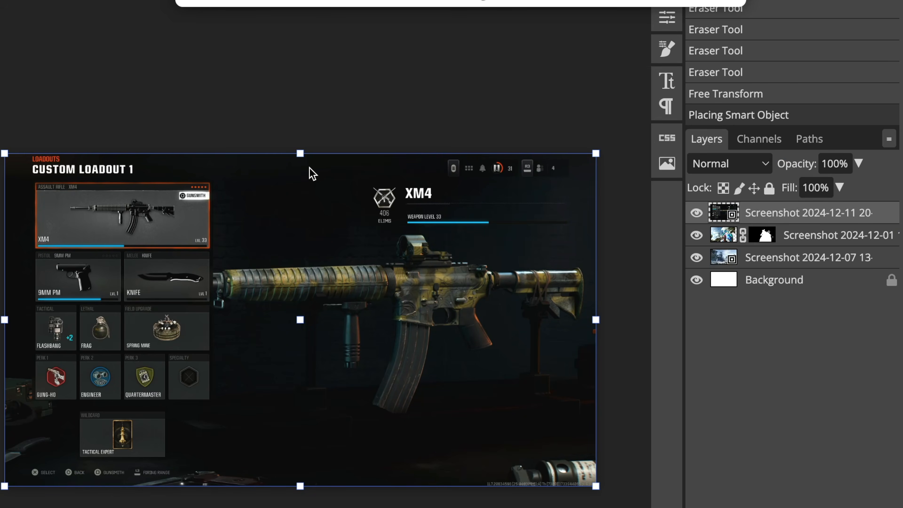
{"action": "key", "text": "Return"}
{"action": "key", "text": "Return"}
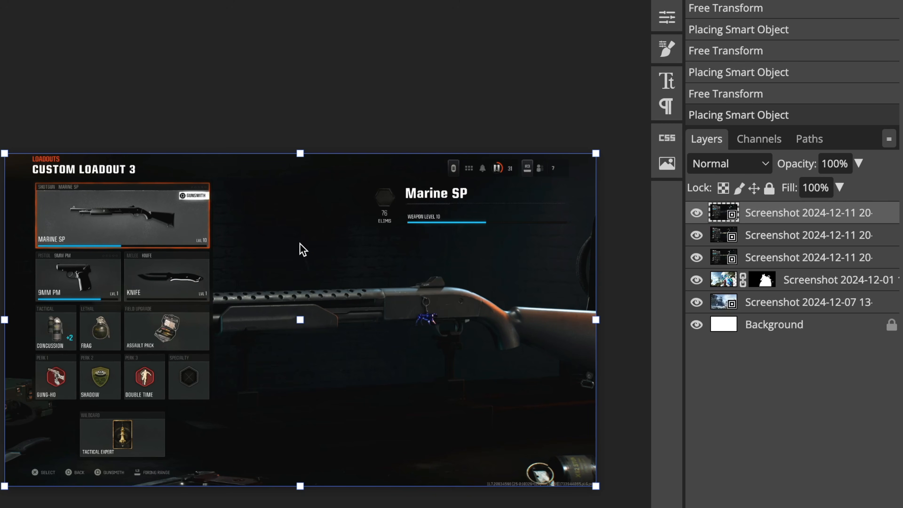
Select the Marine SP card in the Custom Loadout 3 screenshot, invert the selection and delete the surroundings, rasterizing the layer
{"action": "scroll", "coordinate": [273, 277], "scroll_direction": "left", "scroll_amount": 7}
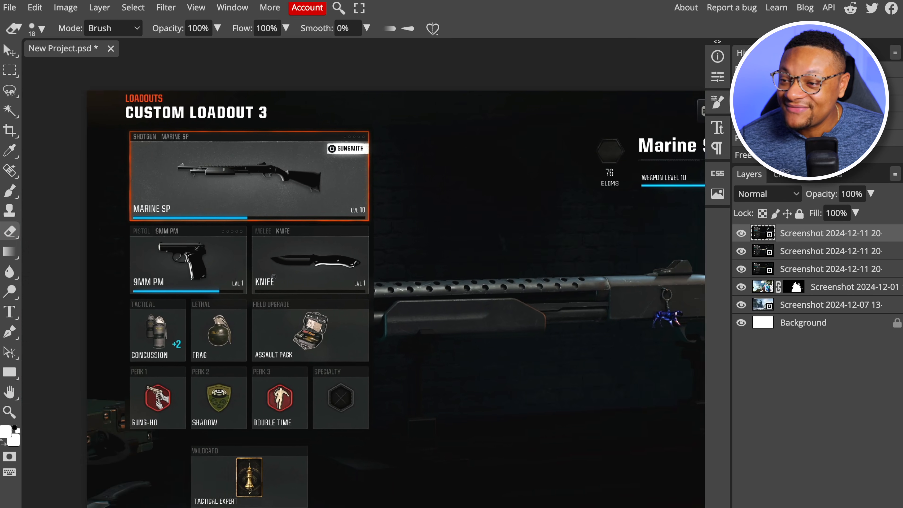
{"action": "scroll", "coordinate": [274, 276], "scroll_direction": "up", "scroll_amount": 1}
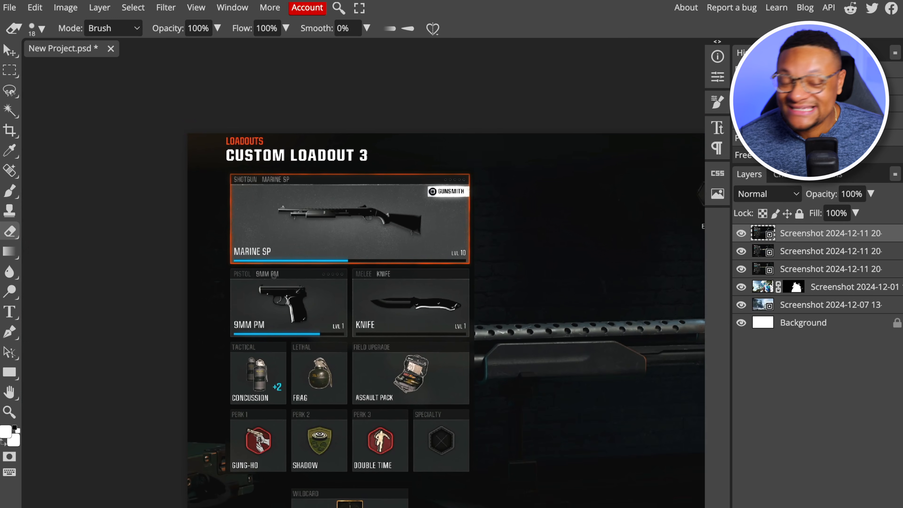
{"action": "scroll", "coordinate": [274, 276], "scroll_direction": "up", "scroll_amount": 3}
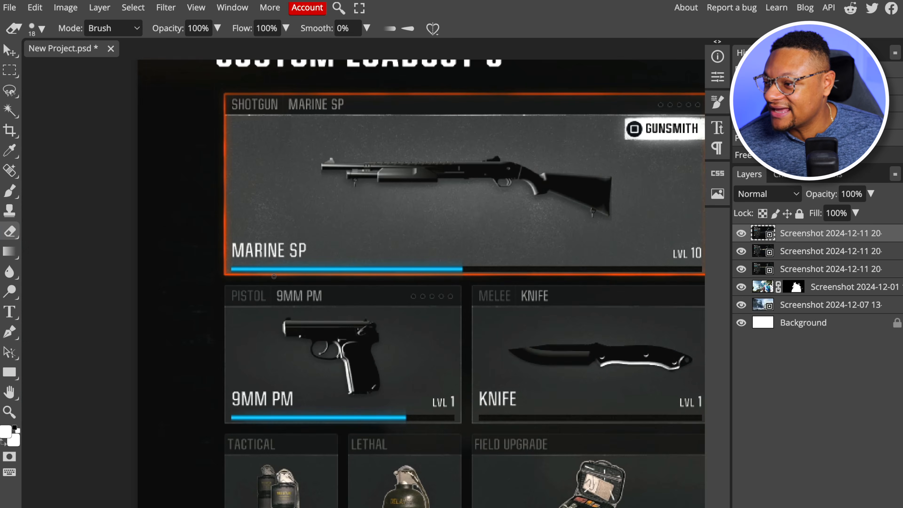
{"action": "scroll", "coordinate": [274, 276], "scroll_direction": "down", "scroll_amount": 3}
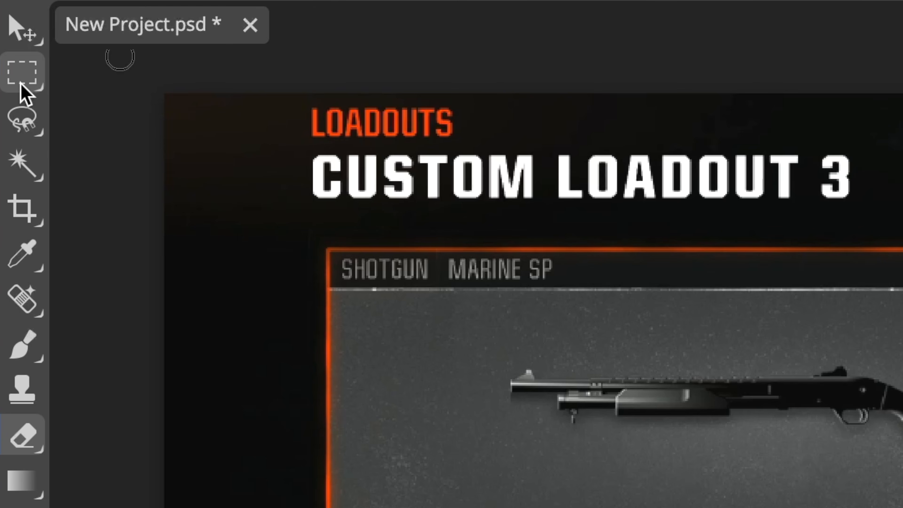
{"action": "left_click", "coordinate": [9, 75]}
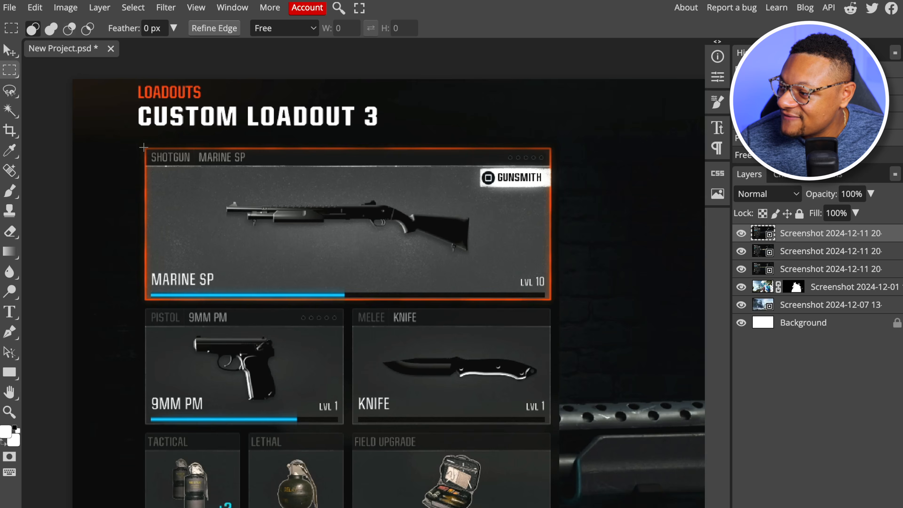
{"action": "left_click_drag", "start_coordinate": [324, 247], "coordinate": [550, 301]}
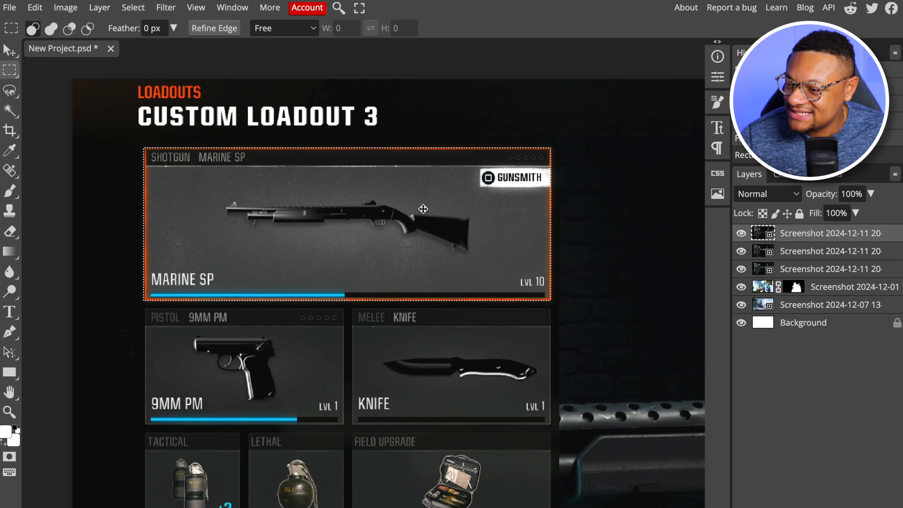
{"action": "right_click", "coordinate": [325, 216]}
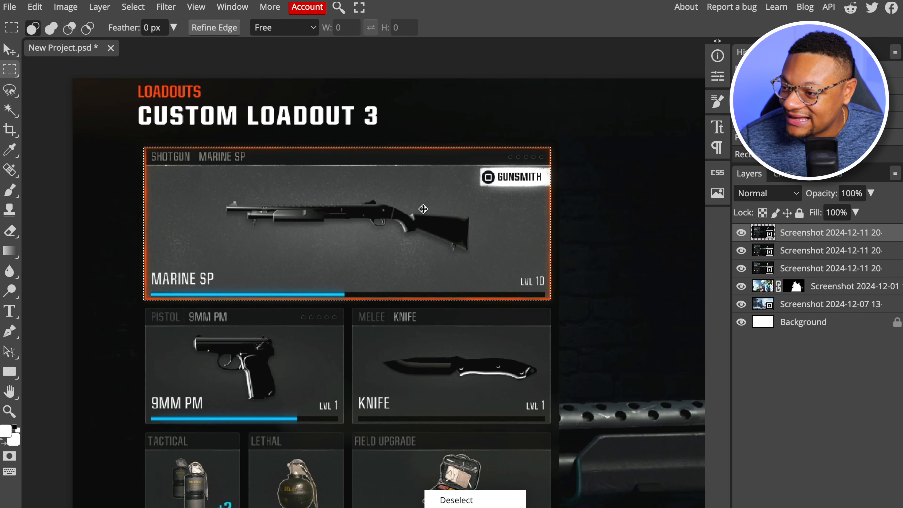
{"action": "left_click", "coordinate": [364, 249]}
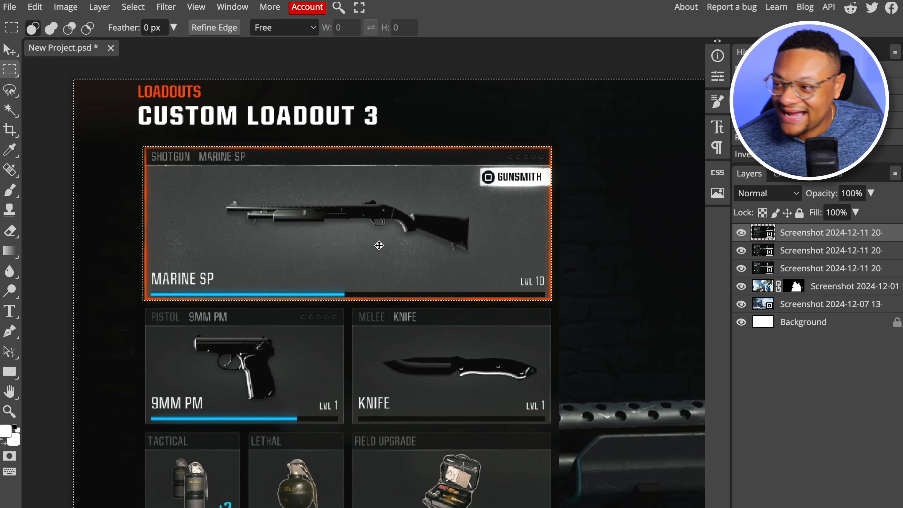
{"action": "key", "text": "Delete"}
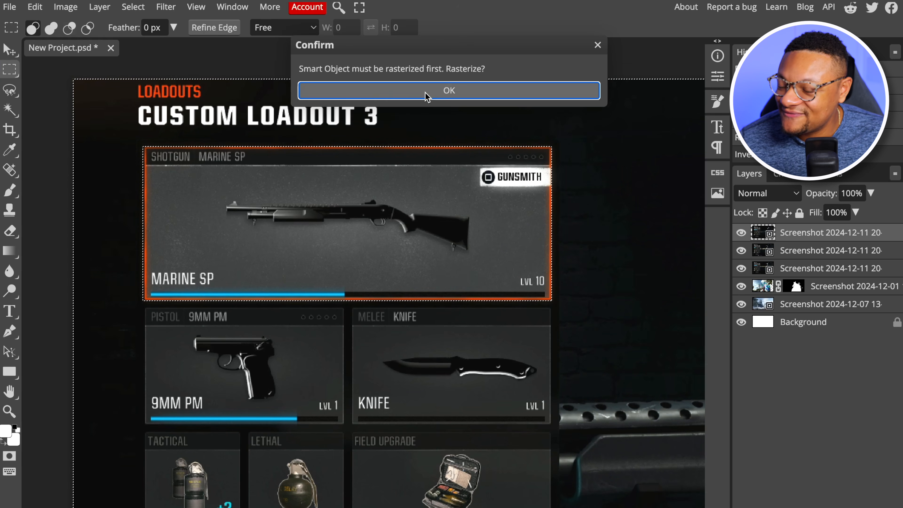
{"action": "left_click", "coordinate": [425, 93]}
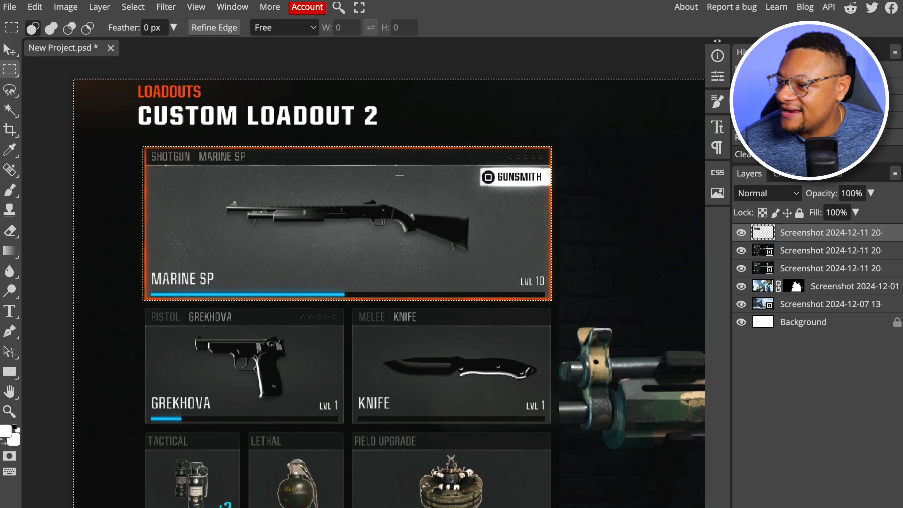
Check the isolated Marine SP card against the map, hide its layer, and show the other two loadout layers
{"action": "left_click_drag", "start_coordinate": [740, 250], "coordinate": [744, 276]}
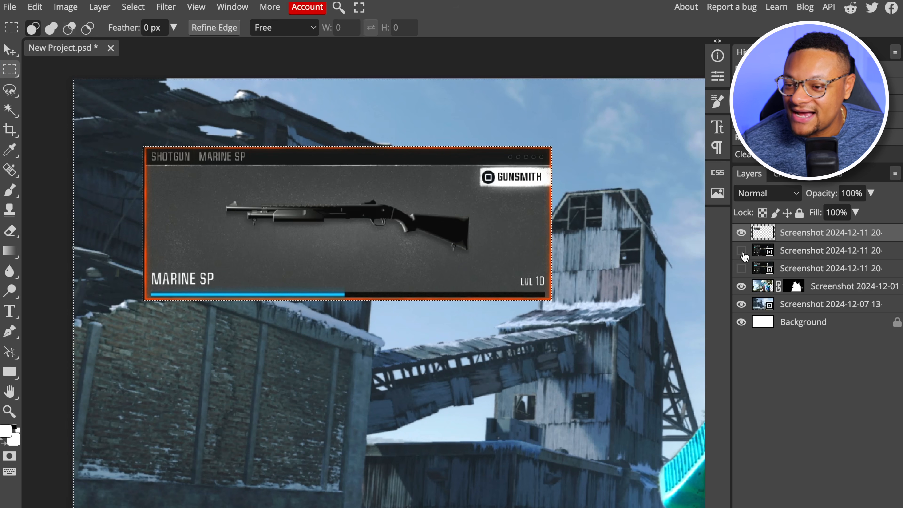
{"action": "left_click", "coordinate": [741, 233]}
{"action": "left_click", "coordinate": [742, 251]}
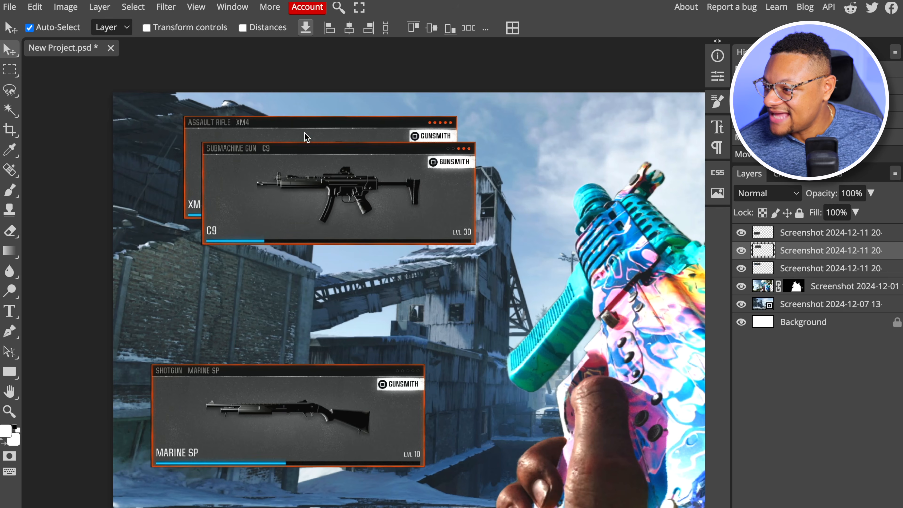
Move the Marine SP card down, scale the XM4 card to 87.06% and place it directly beneath the C9 card
{"action": "left_click_drag", "start_coordinate": [306, 137], "coordinate": [312, 295]}
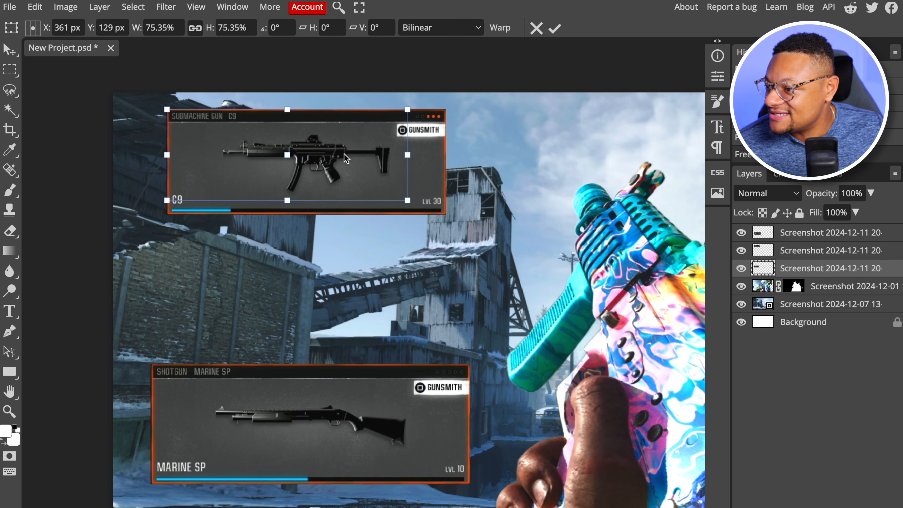
{"action": "left_click_drag", "start_coordinate": [410, 201], "coordinate": [446, 210]}
{"action": "left_click_drag", "start_coordinate": [362, 178], "coordinate": [363, 287]}
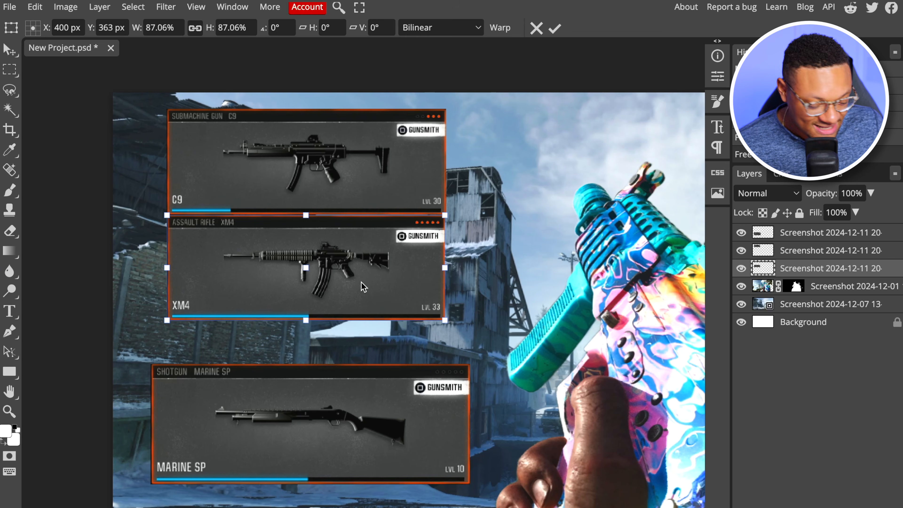
{"action": "key", "text": "Return"}
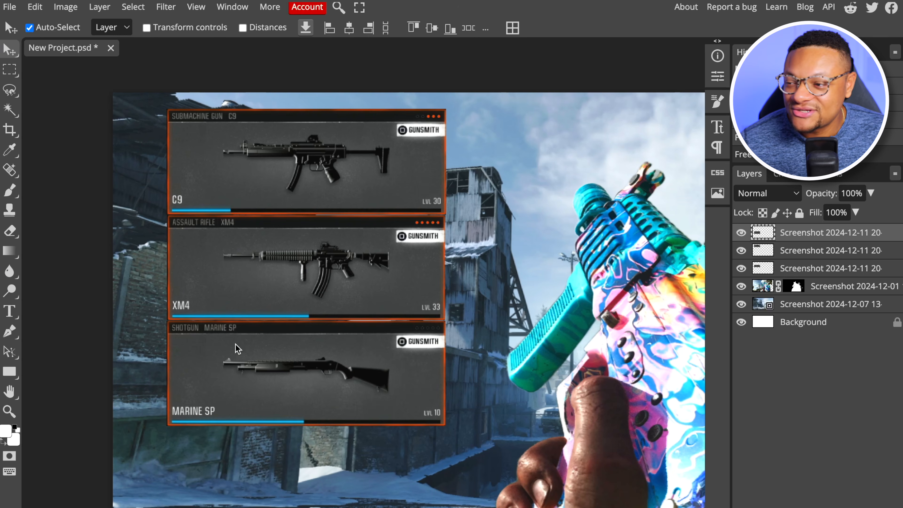
Select the blue level bar on the XM4 card's layer and copy it to a new layer
{"action": "scroll", "coordinate": [235, 346], "scroll_direction": "up", "scroll_amount": 3}
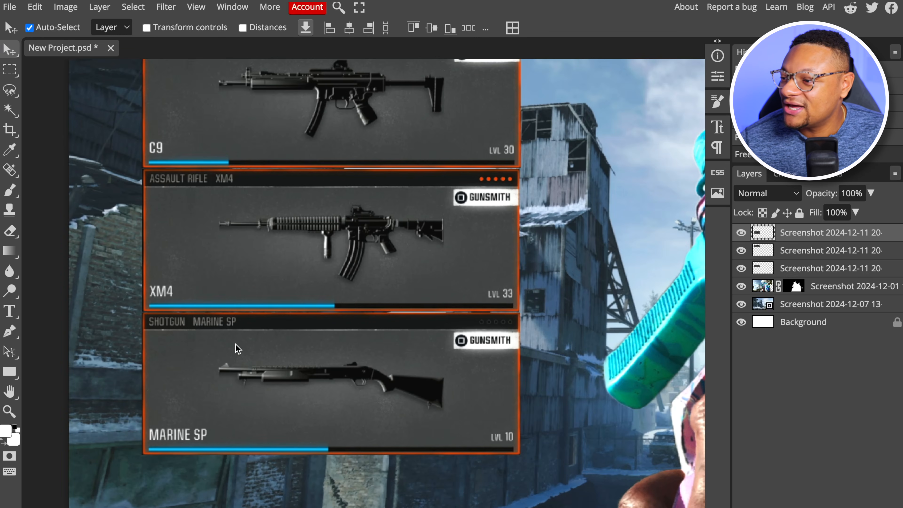
{"action": "scroll", "coordinate": [237, 349], "scroll_direction": "up", "scroll_amount": 3}
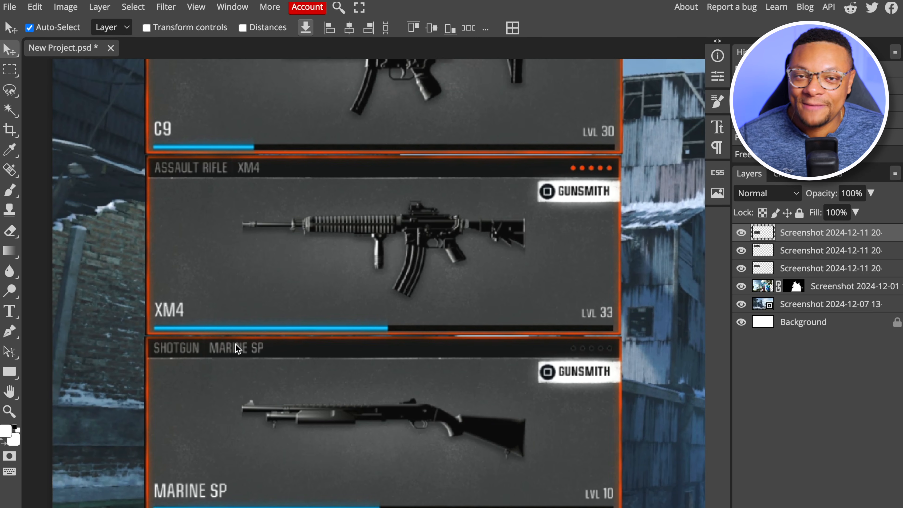
{"action": "left_click", "coordinate": [788, 269]}
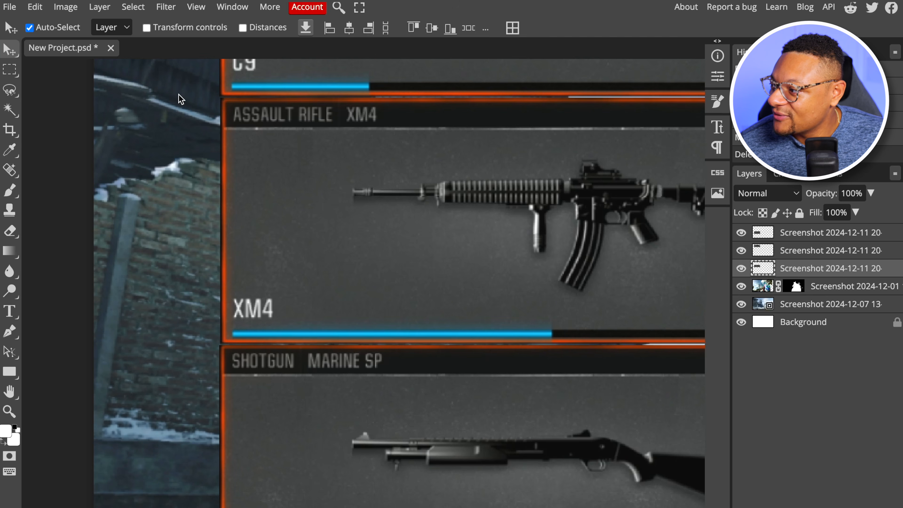
{"action": "left_click", "coordinate": [9, 71]}
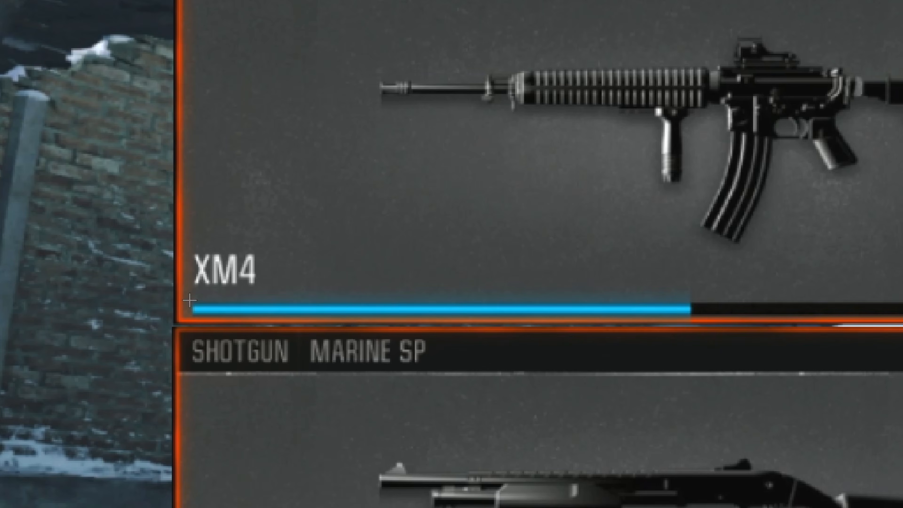
{"action": "left_click_drag", "start_coordinate": [231, 328], "coordinate": [701, 316]}
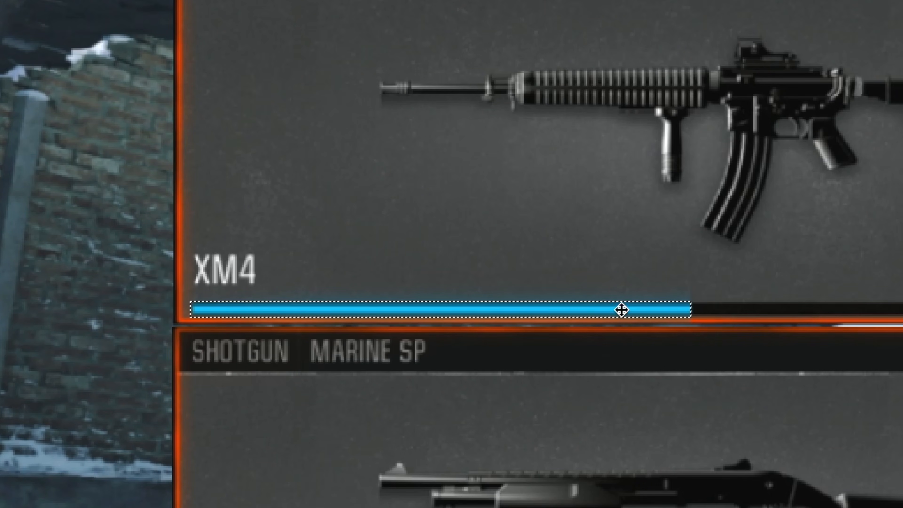
{"action": "right_click", "coordinate": [621, 309]}
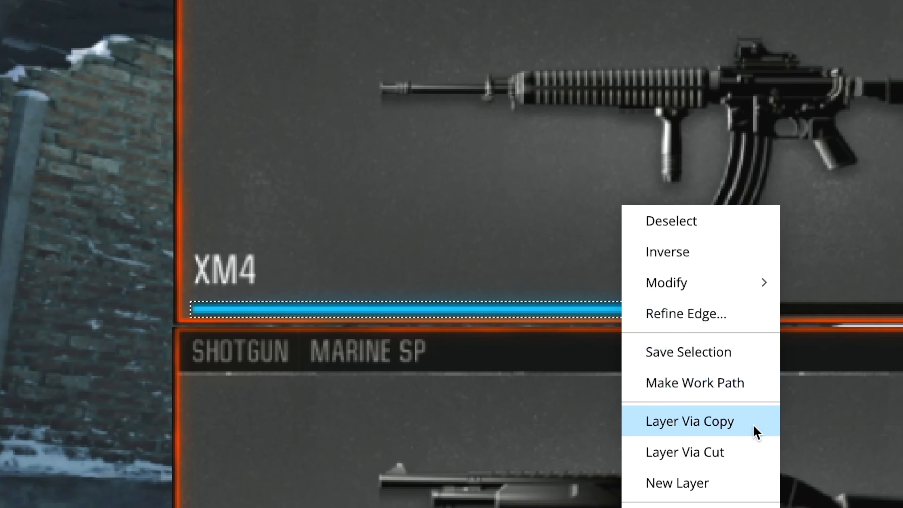
{"action": "left_click", "coordinate": [755, 432]}
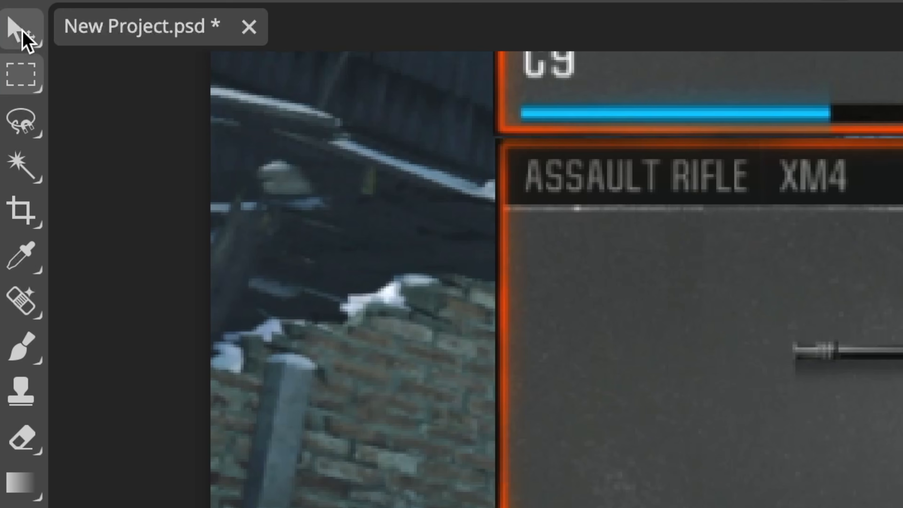
Shift the copied blue bar along to fill the XM4 card's level bar and erase the visible seam with an 18 px Eraser
{"action": "left_click", "coordinate": [22, 29]}
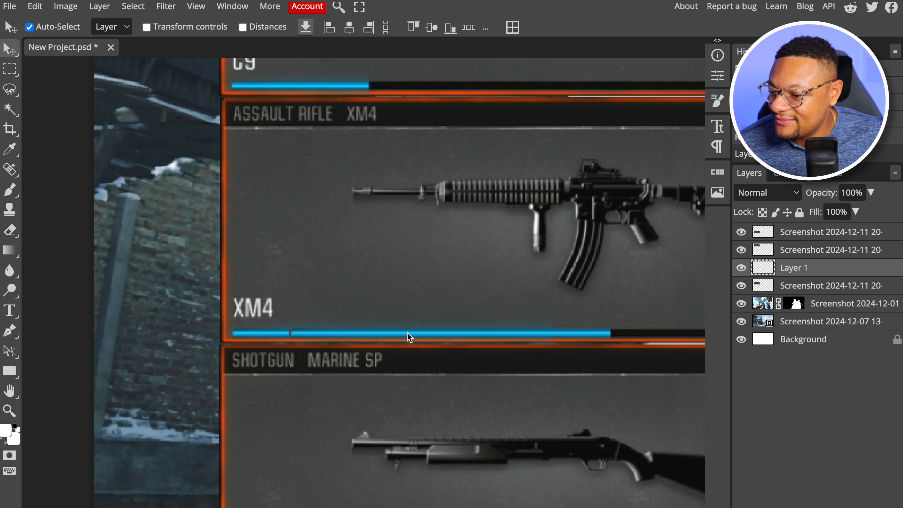
{"action": "left_click_drag", "start_coordinate": [407, 332], "coordinate": [505, 334]}
{"action": "left_click_drag", "start_coordinate": [513, 319], "coordinate": [589, 323]}
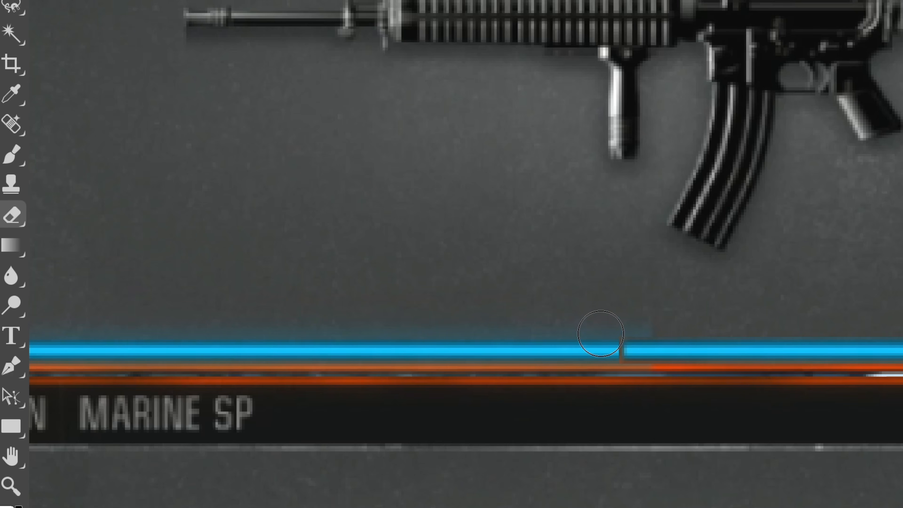
{"action": "left_click_drag", "start_coordinate": [607, 326], "coordinate": [606, 370]}
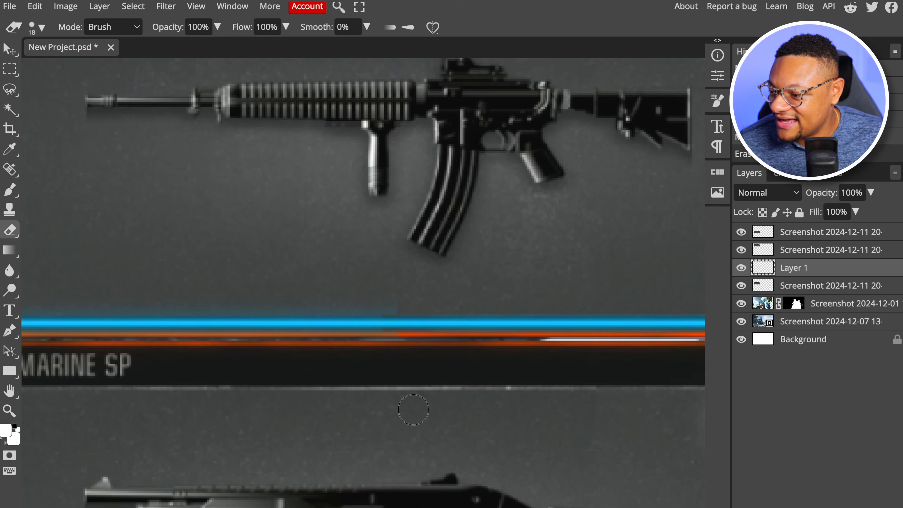
{"action": "scroll", "coordinate": [318, 329], "scroll_direction": "right", "scroll_amount": 7}
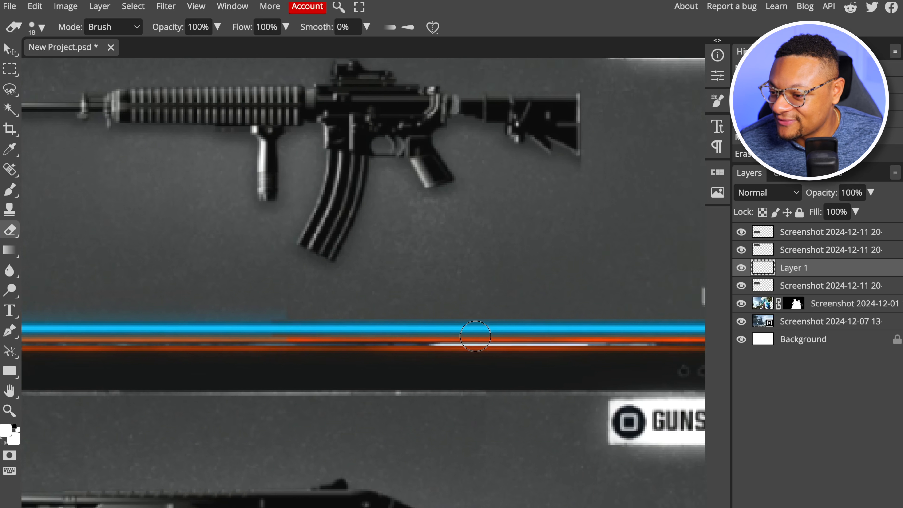
{"action": "scroll", "coordinate": [475, 336], "scroll_direction": "down", "scroll_amount": 3}
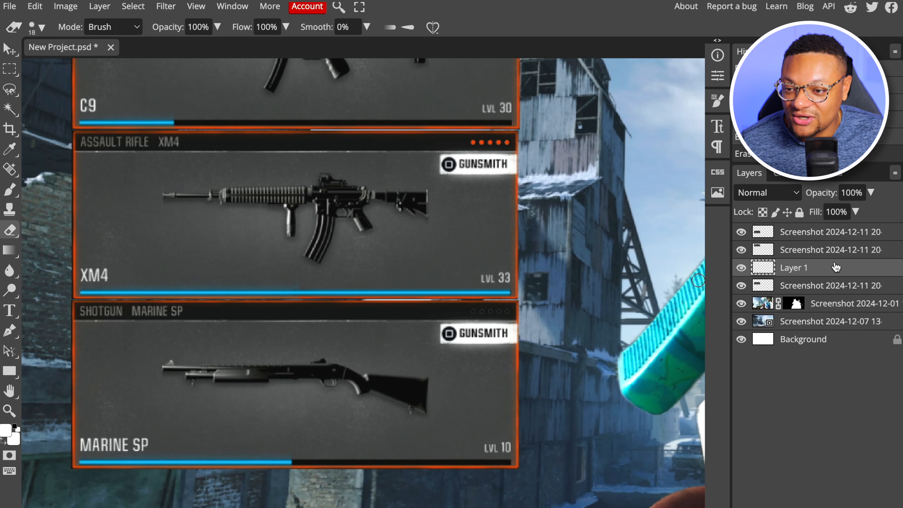
Duplicate the blue bar layer, Layer 1, and place the copy above the XM4 rifle
{"action": "right_click", "coordinate": [830, 274]}
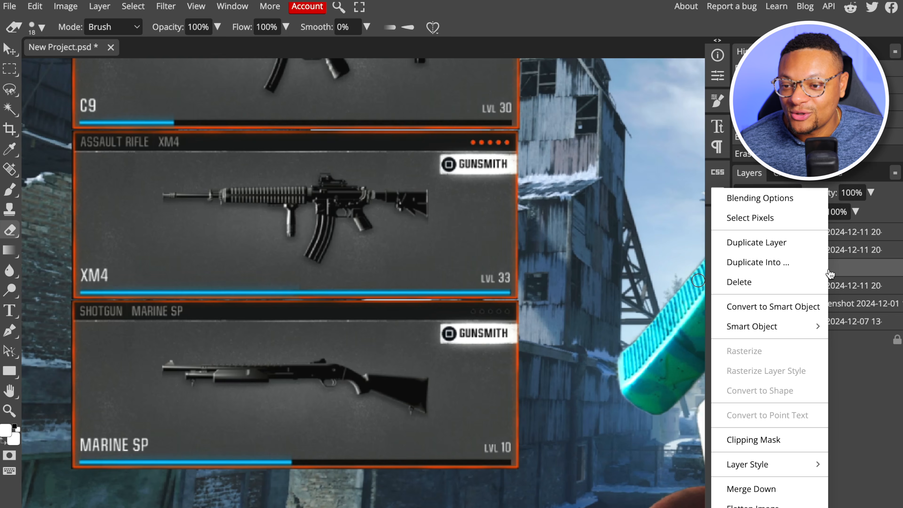
{"action": "left_click", "coordinate": [790, 248]}
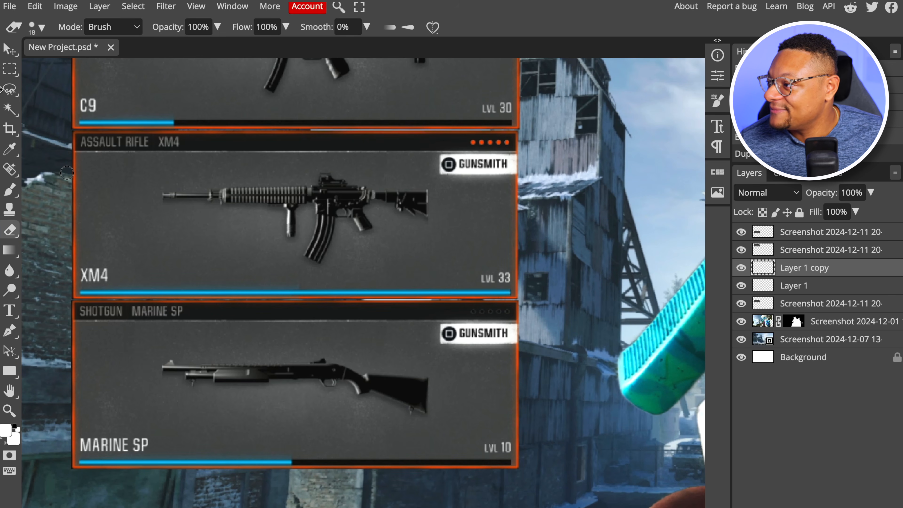
{"action": "key", "text": "v"}
{"action": "left_click_drag", "start_coordinate": [430, 295], "coordinate": [295, 173]}
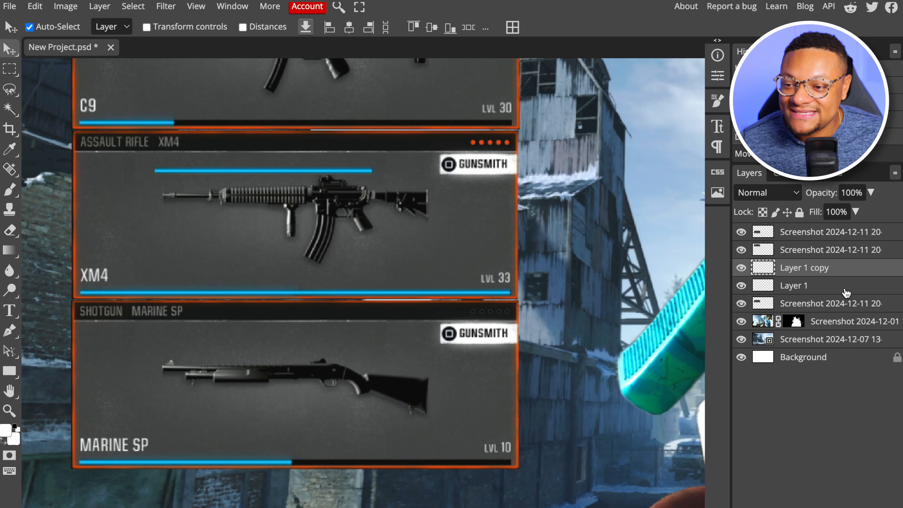
Bring both blue bar layers to the top of the layer stack and move the copy onto the C9 card's level bar
{"action": "left_click", "coordinate": [847, 288]}
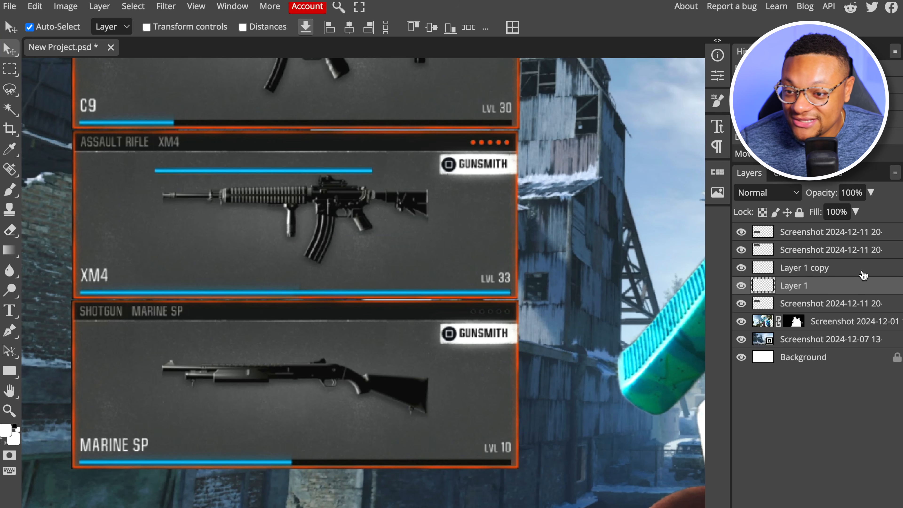
{"action": "left_click_drag", "start_coordinate": [860, 276], "coordinate": [849, 233]}
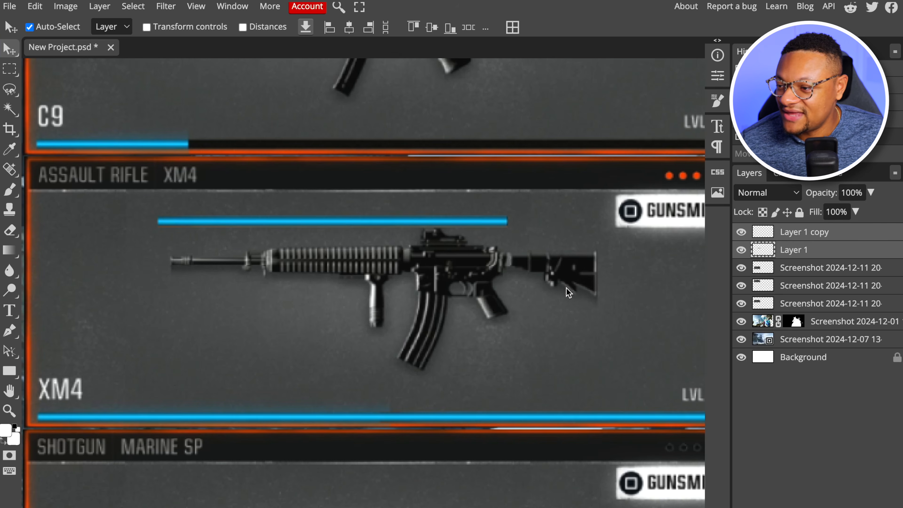
{"action": "left_click", "coordinate": [836, 238]}
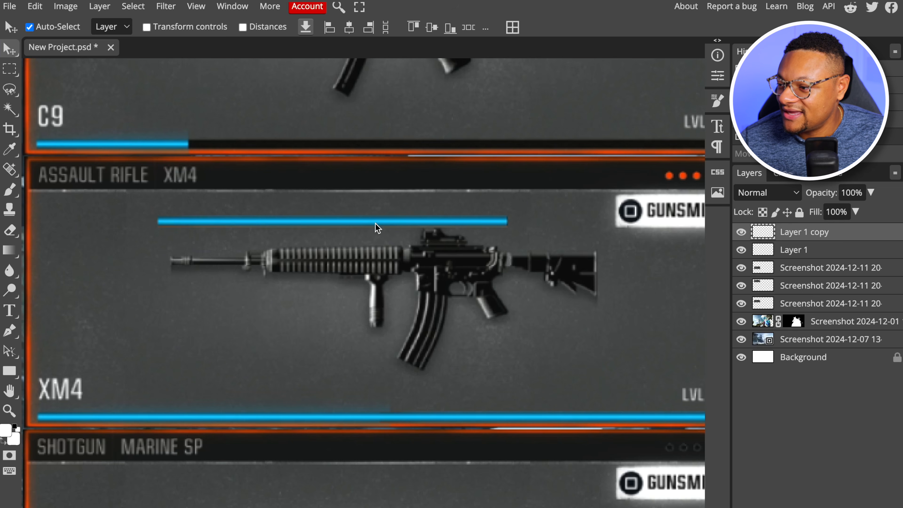
{"action": "left_click_drag", "start_coordinate": [378, 224], "coordinate": [403, 143]}
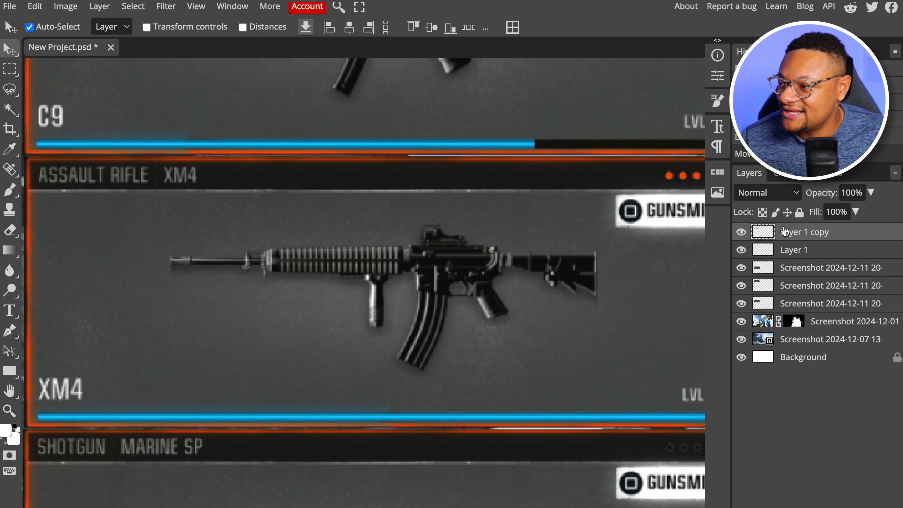
Duplicate the Layer 1 copy bar and move the duplicate onto the Marine SP card's level bar to extend it
{"action": "right_click", "coordinate": [845, 237]}
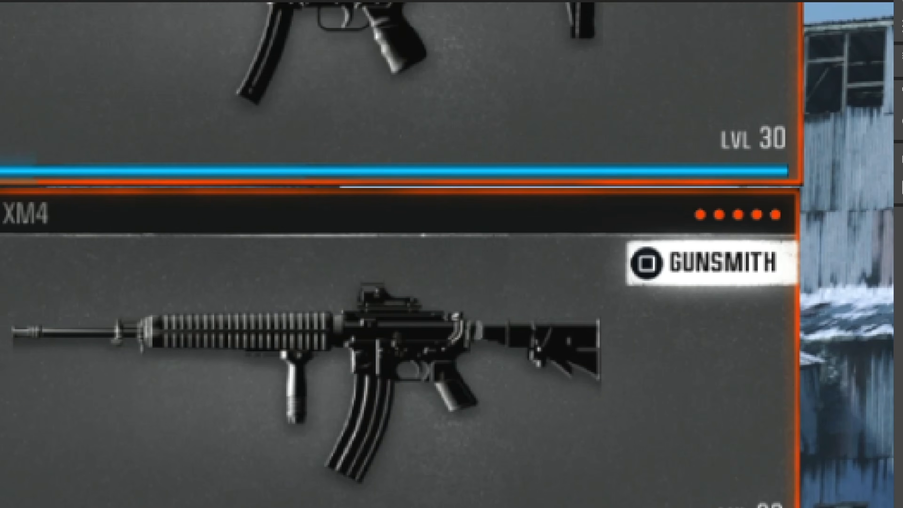
{"action": "scroll", "coordinate": [528, 377], "scroll_direction": "down", "scroll_amount": 5}
{"action": "left_click_drag", "start_coordinate": [530, 151], "coordinate": [584, 499]}
{"action": "scroll", "coordinate": [584, 498], "scroll_direction": "up", "scroll_amount": 8}
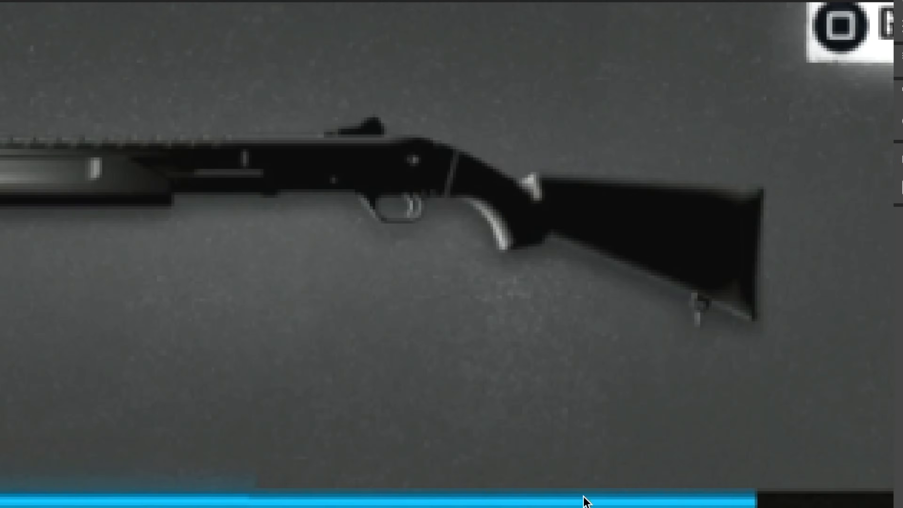
Select the gun on the C9 card's screenshot layer with a rectangular marquee and copy it to a new layer
{"action": "scroll", "coordinate": [496, 302], "scroll_direction": "down", "scroll_amount": 8}
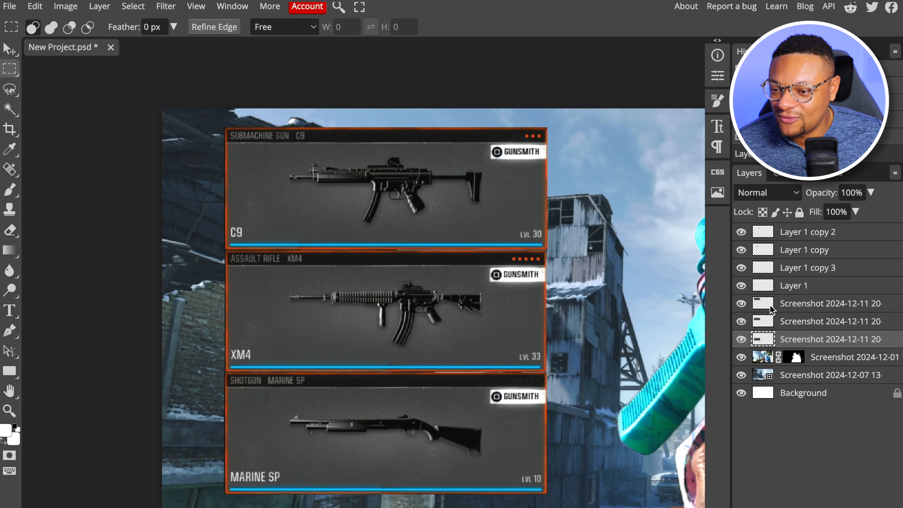
{"action": "left_click", "coordinate": [780, 303]}
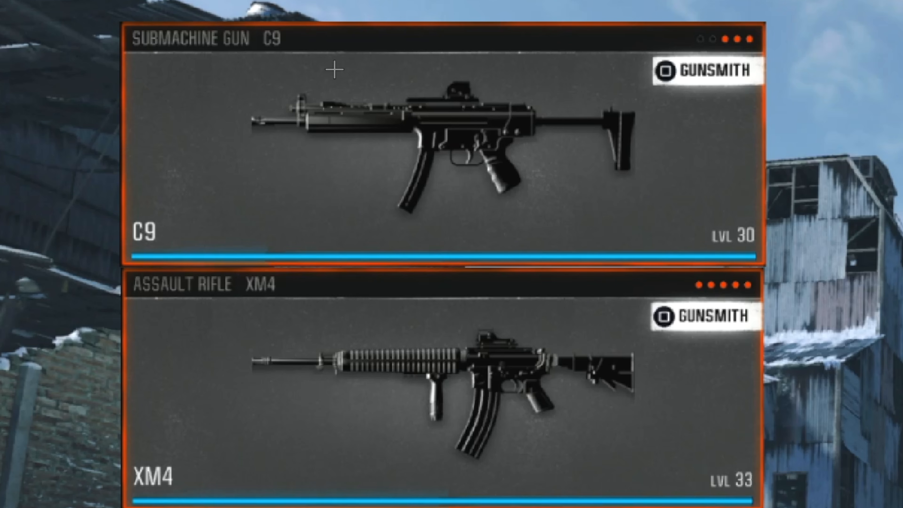
{"action": "left_click_drag", "start_coordinate": [233, 73], "coordinate": [642, 221]}
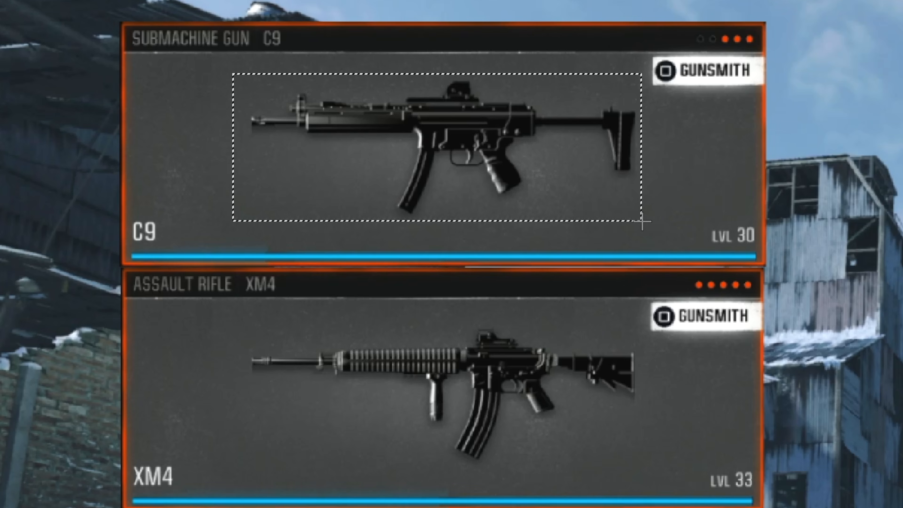
{"action": "right_click", "coordinate": [491, 129]}
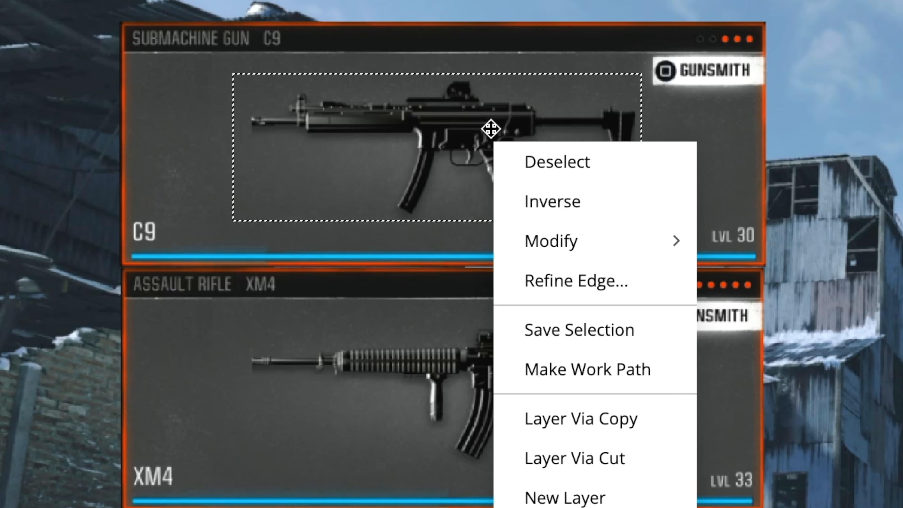
{"action": "left_click", "coordinate": [593, 407]}
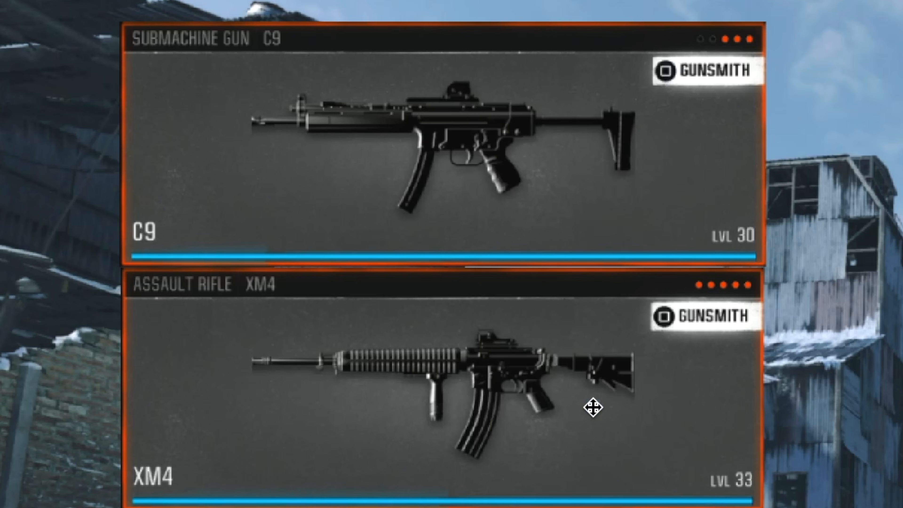
Enlarge the copied C9 gun proportionally to about 130% and reposition it in the centre of its card
{"action": "left_click_drag", "start_coordinate": [487, 228], "coordinate": [511, 239]}
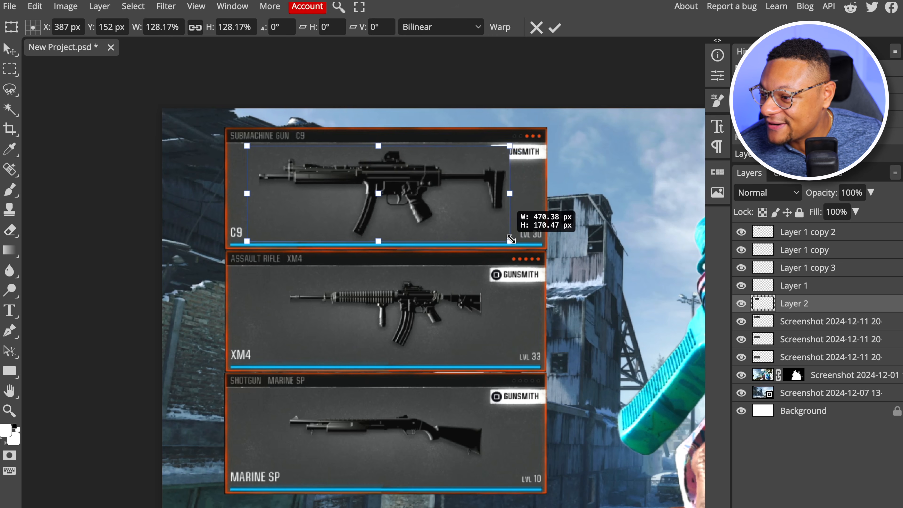
{"action": "left_click_drag", "start_coordinate": [430, 203], "coordinate": [439, 203]}
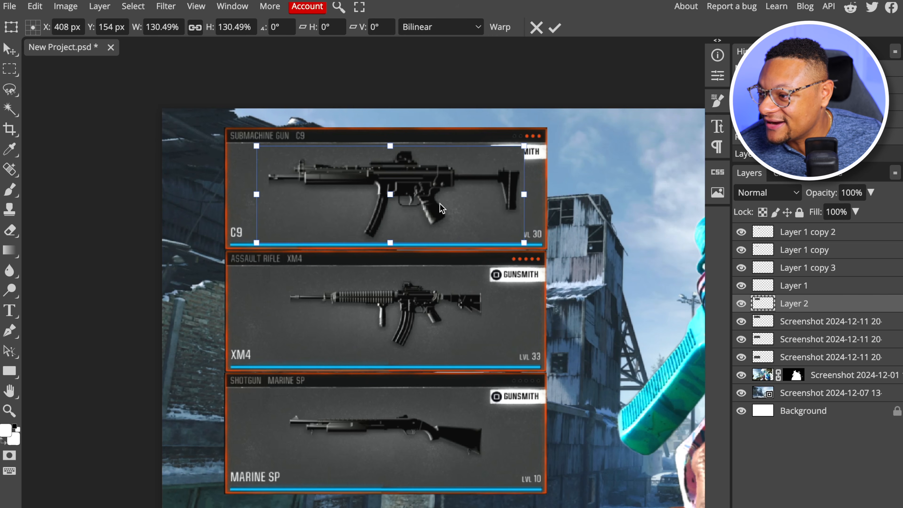
{"action": "key", "text": "m"}
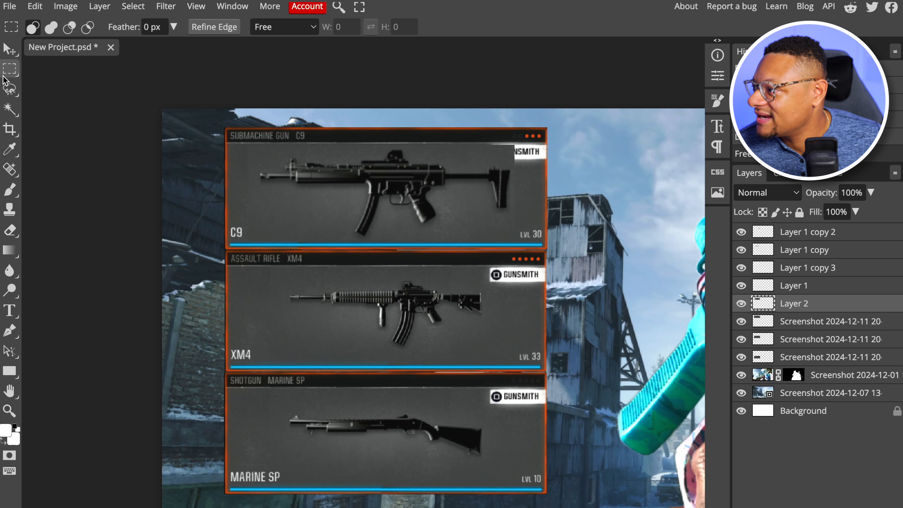
Delete the grey background around the enlarged C9 gun on Layer 2 using the Magic Wand at tolerance 16
{"action": "left_click", "coordinate": [7, 111]}
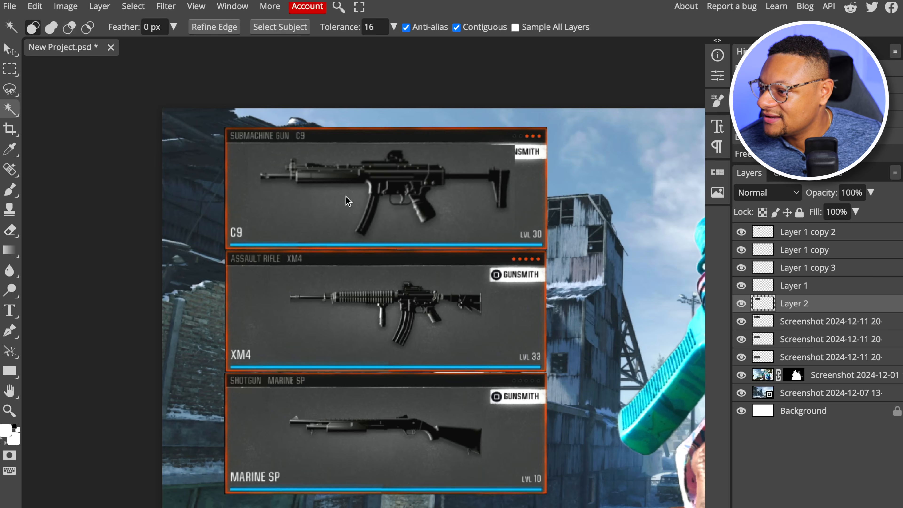
{"action": "left_click", "coordinate": [779, 360]}
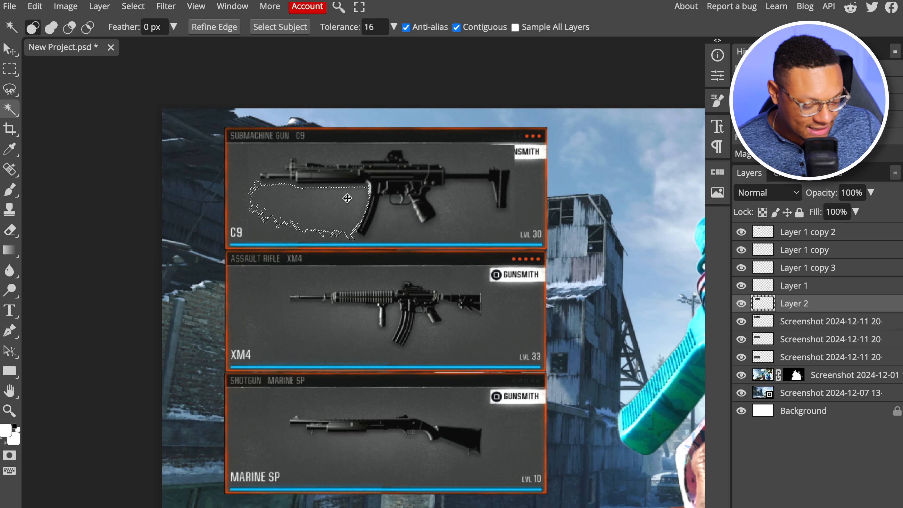
{"action": "key", "text": "ctrl+d"}
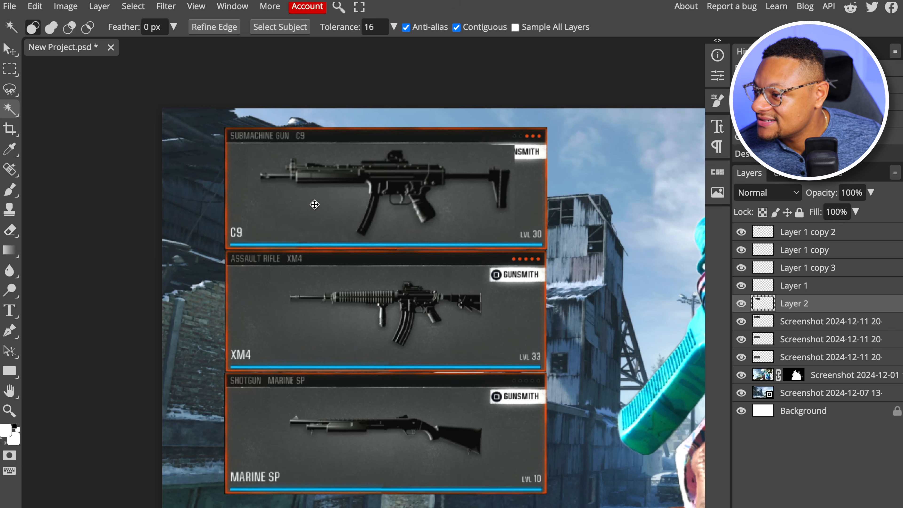
{"action": "left_click", "coordinate": [463, 215]}
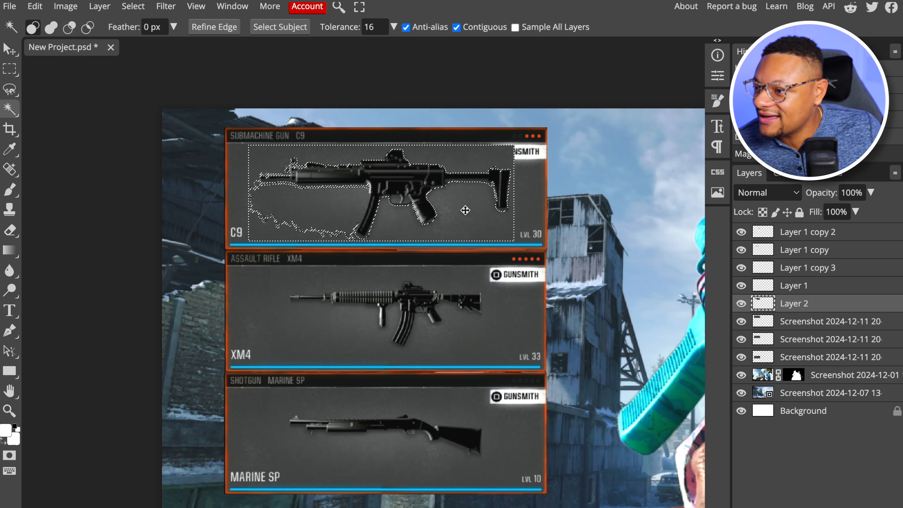
{"action": "key", "text": "Delete"}
{"action": "key", "text": "ctrl+d"}
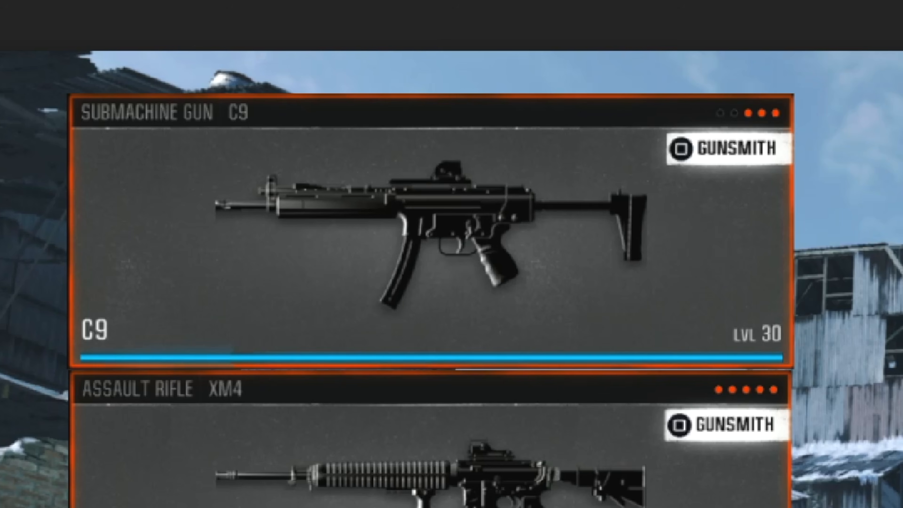
Hide Layer 2 and heal away the original small gun on the C9 card with an 82 px Spot Healing Brush
{"action": "left_click", "coordinate": [741, 304]}
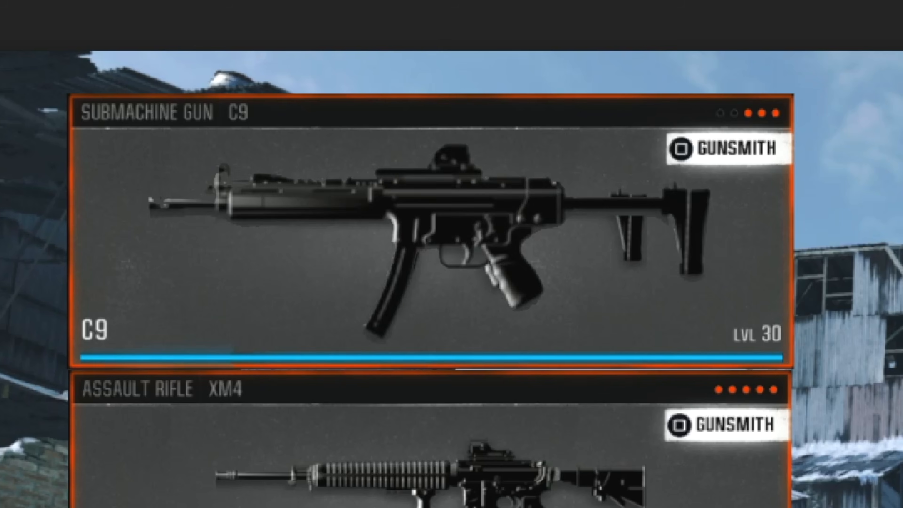
{"action": "left_click", "coordinate": [815, 323]}
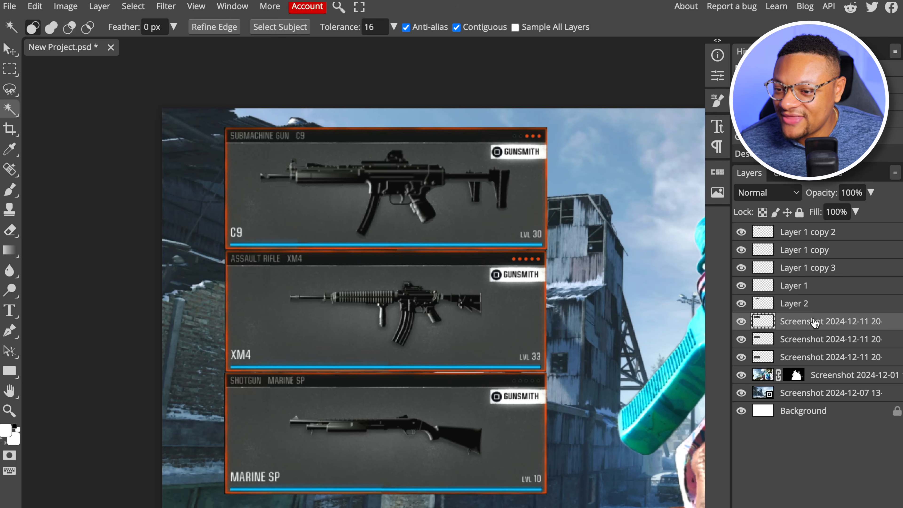
{"action": "left_click", "coordinate": [741, 304]}
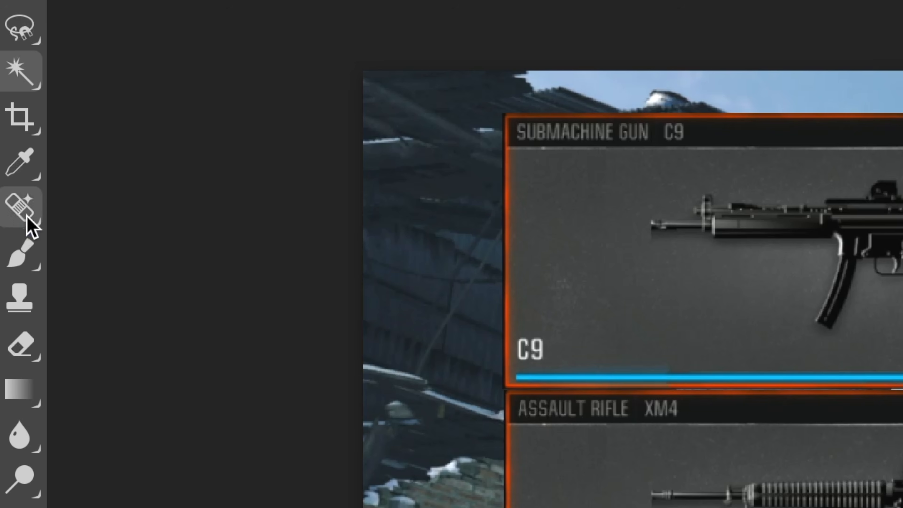
{"action": "left_click", "coordinate": [28, 217]}
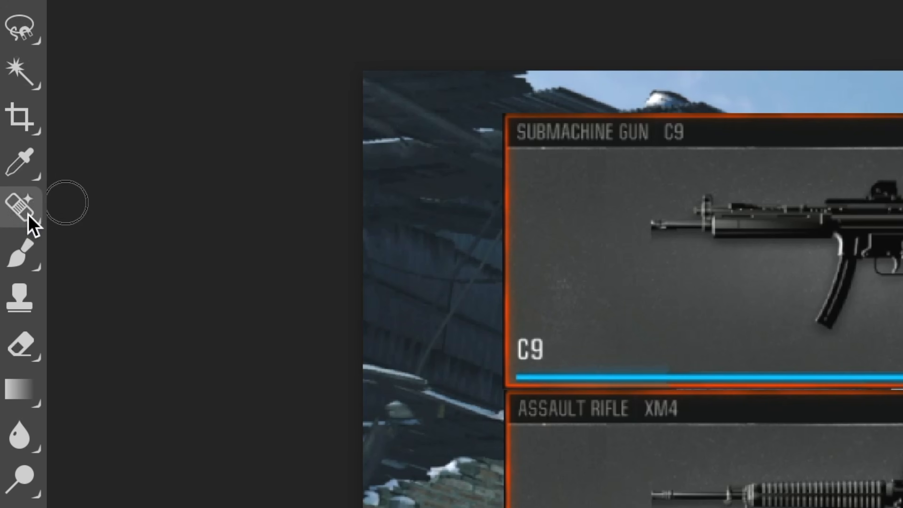
{"action": "right_click", "coordinate": [662, 226]}
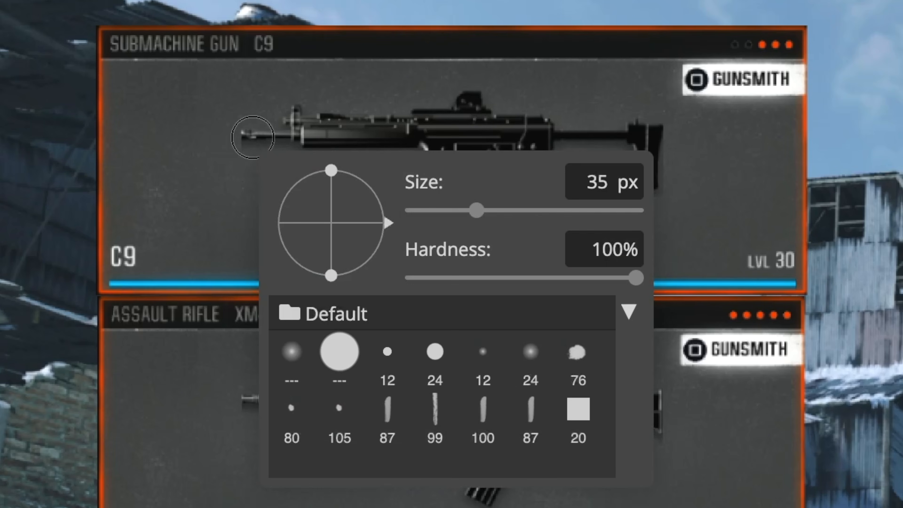
{"action": "left_click_drag", "start_coordinate": [476, 210], "coordinate": [499, 210]}
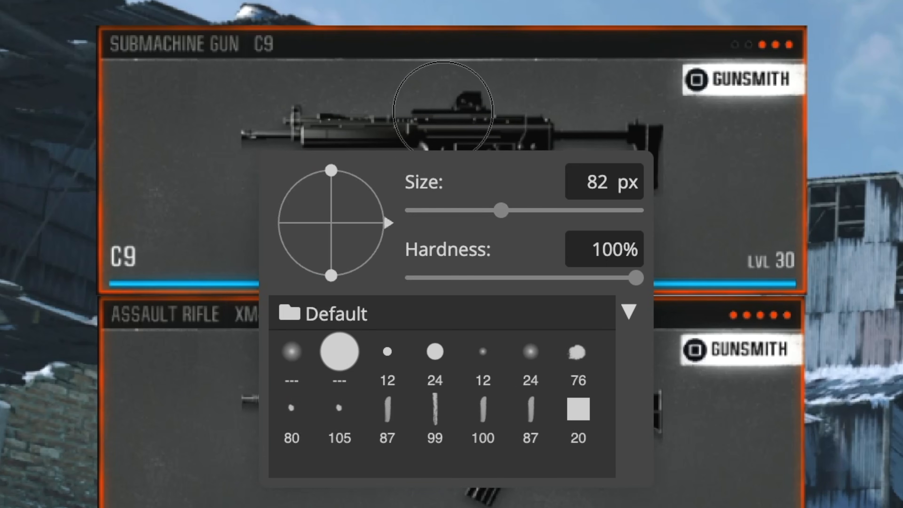
{"action": "mouse_move", "coordinate": [246, 139]}
{"action": "left_mouse_down"}
{"action": "mouse_move", "coordinate": [548, 128]}
{"action": "mouse_move", "coordinate": [630, 146]}
{"action": "mouse_move", "coordinate": [561, 184]}
{"action": "left_mouse_up"}
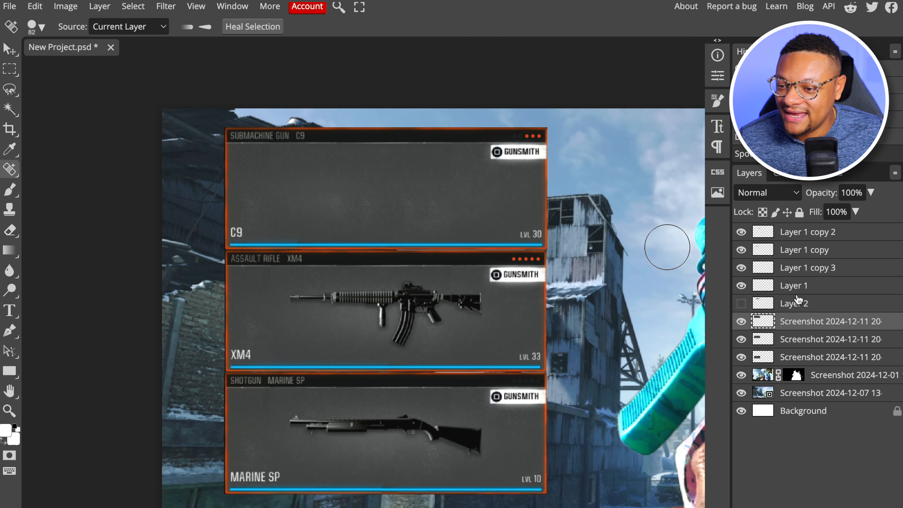
Show Layer 2 again and inspect the enlarged C9 gun's cut-out edges against the cleaned card
{"action": "left_click", "coordinate": [741, 303]}
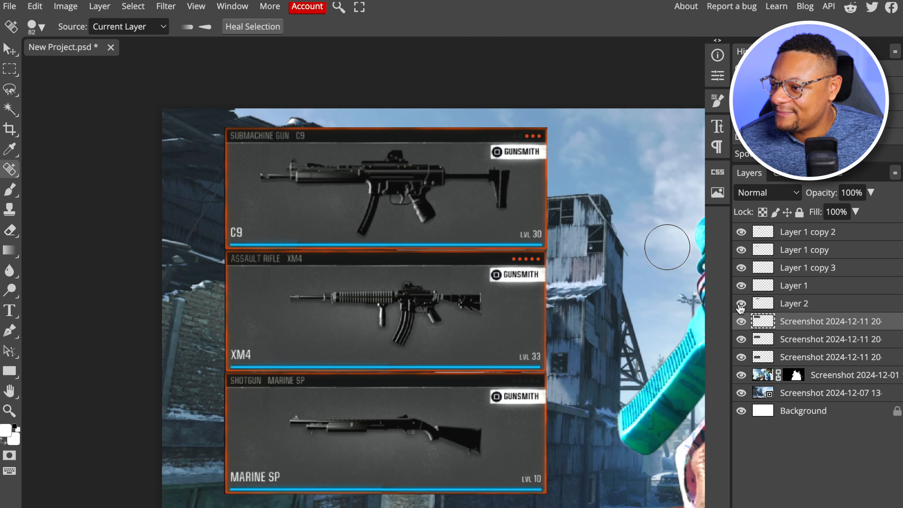
{"action": "scroll", "coordinate": [429, 174], "scroll_direction": "up", "scroll_amount": 5}
{"action": "scroll", "coordinate": [435, 166], "scroll_direction": "up", "scroll_amount": 2}
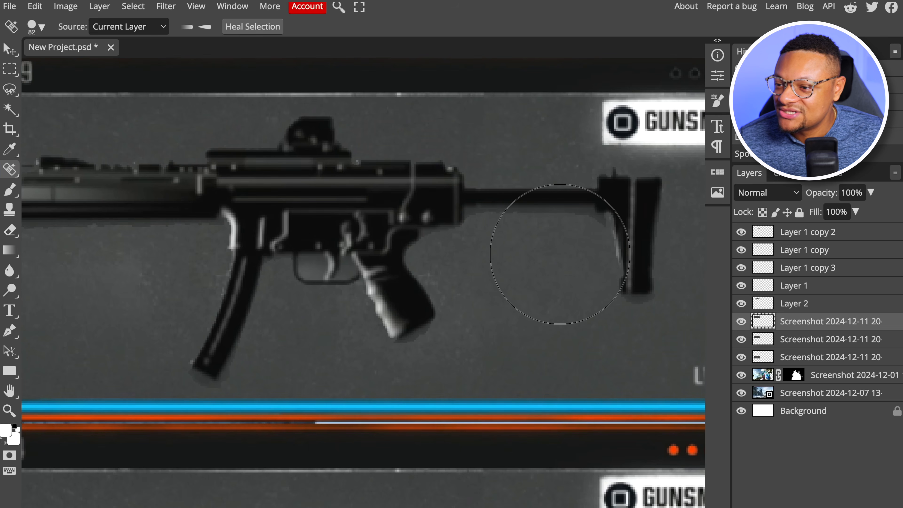
{"action": "scroll", "coordinate": [535, 249], "scroll_direction": "down", "scroll_amount": 2}
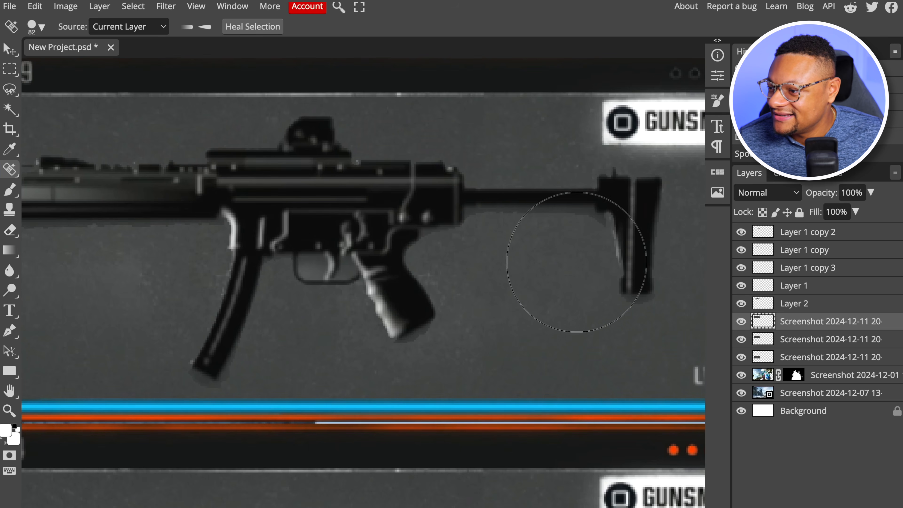
{"action": "scroll", "coordinate": [505, 264], "scroll_direction": "down", "scroll_amount": 3}
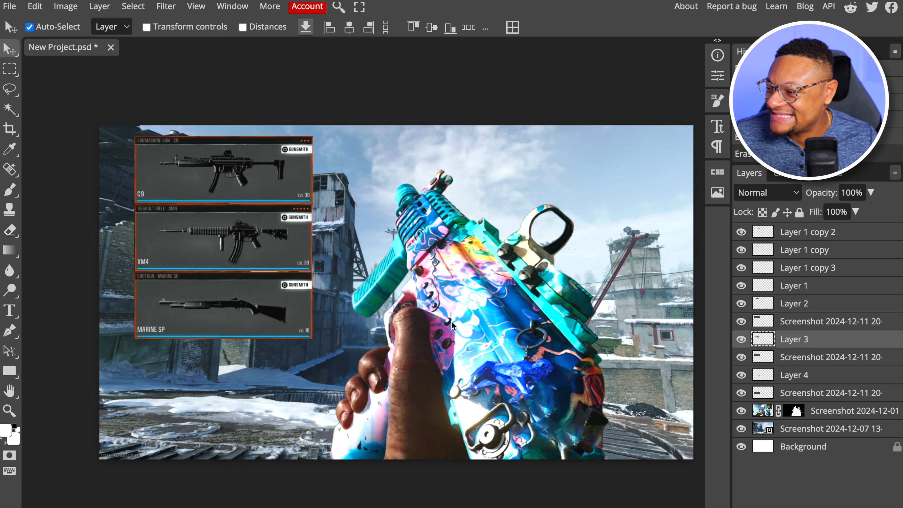
Save the project as COD BO6.psd in the Thum Elements folder
{"action": "scroll", "coordinate": [451, 325], "scroll_direction": "right", "scroll_amount": 1}
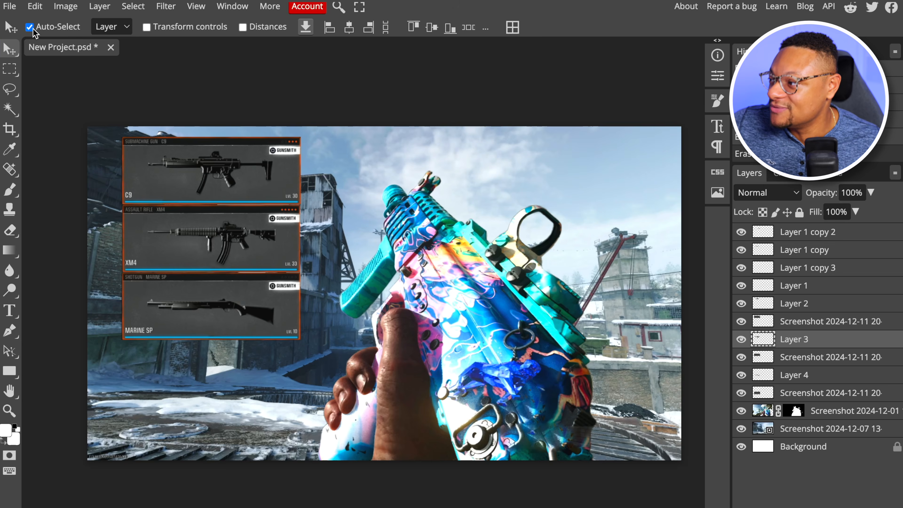
{"action": "left_click", "coordinate": [11, 7]}
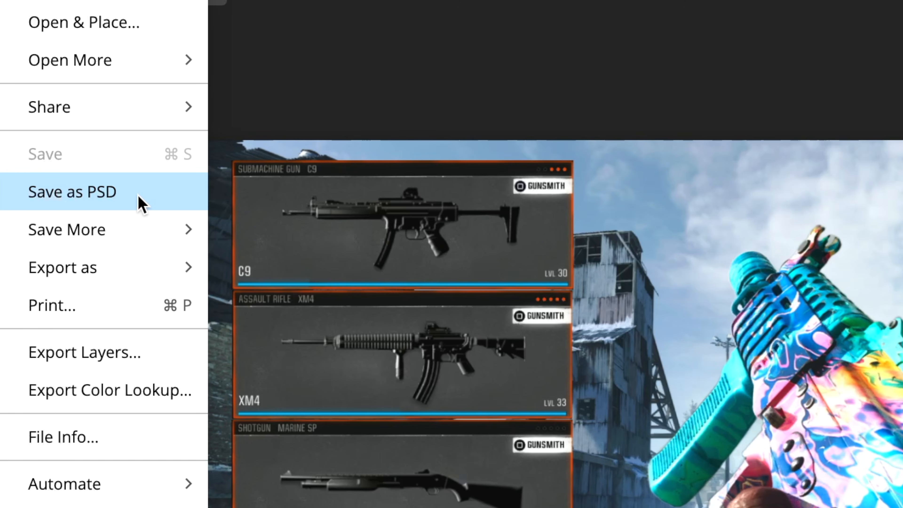
{"action": "left_click", "coordinate": [139, 195]}
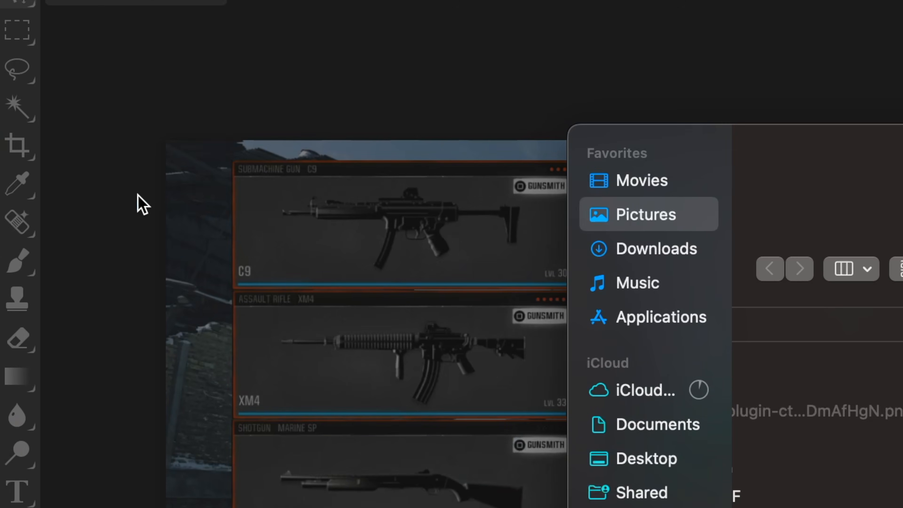
{"action": "type", "text": "COD BO6"}
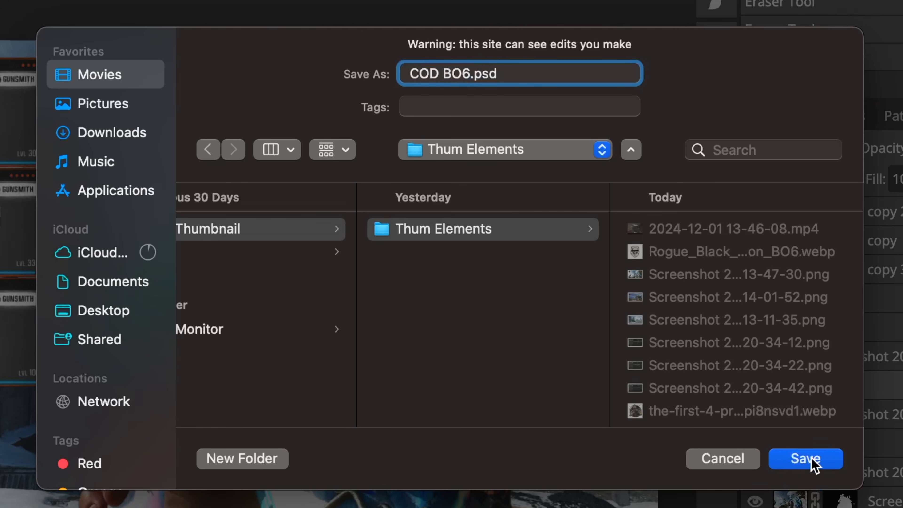
{"action": "left_click", "coordinate": [806, 458]}
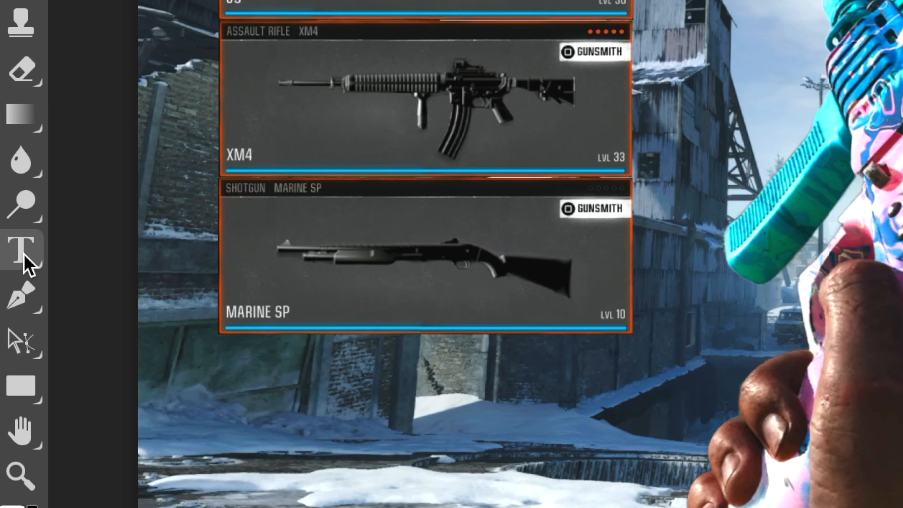
Add the white text BEST in Poppins Black 24 px below the weapon cards and bring its layer to the top
{"action": "left_click", "coordinate": [24, 254]}
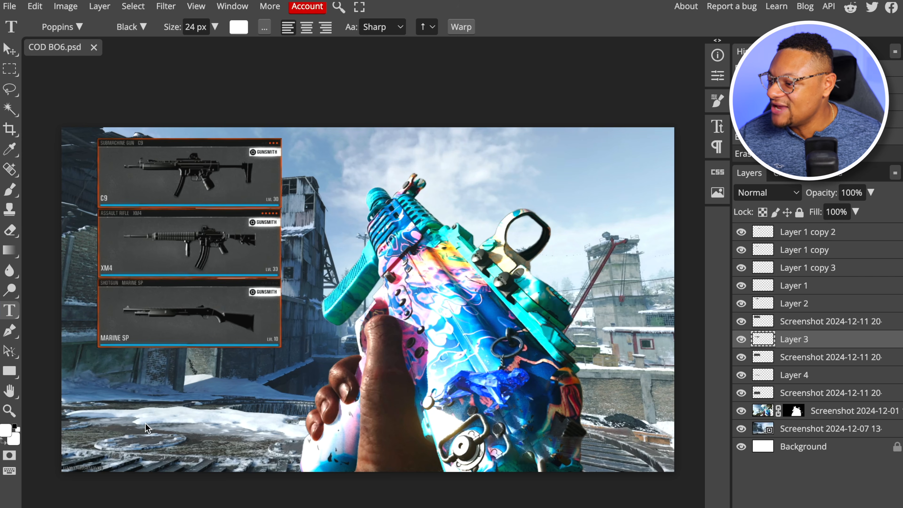
{"action": "left_click", "coordinate": [157, 388]}
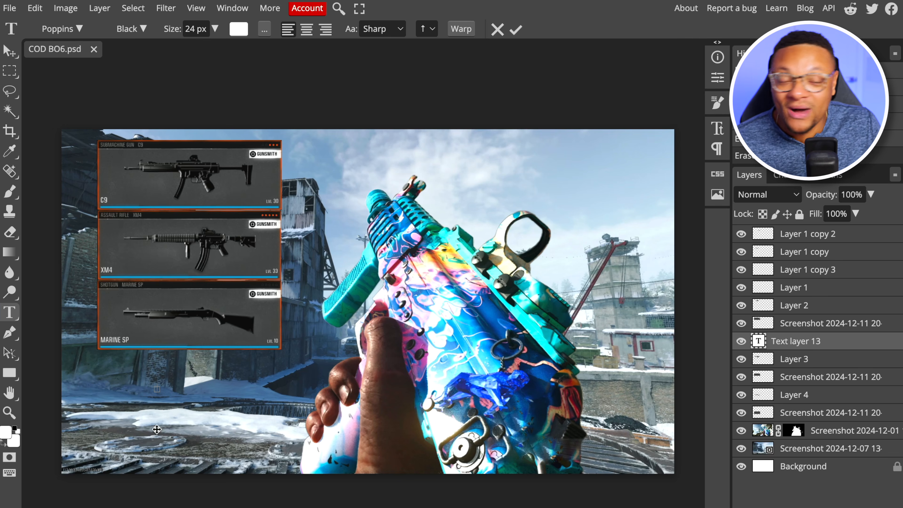
{"action": "type", "text": "BEST"}
{"action": "left_click", "coordinate": [831, 341]}
{"action": "left_click_drag", "start_coordinate": [831, 341], "coordinate": [828, 231]}
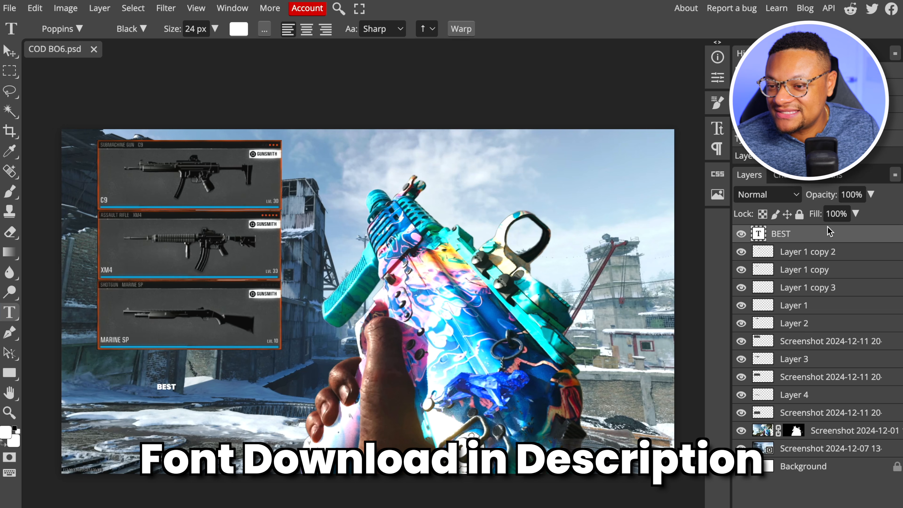
Add the text SETUP! below BEST and enlarge and tilt both words upward under the weapon cards
{"action": "left_click", "coordinate": [148, 418]}
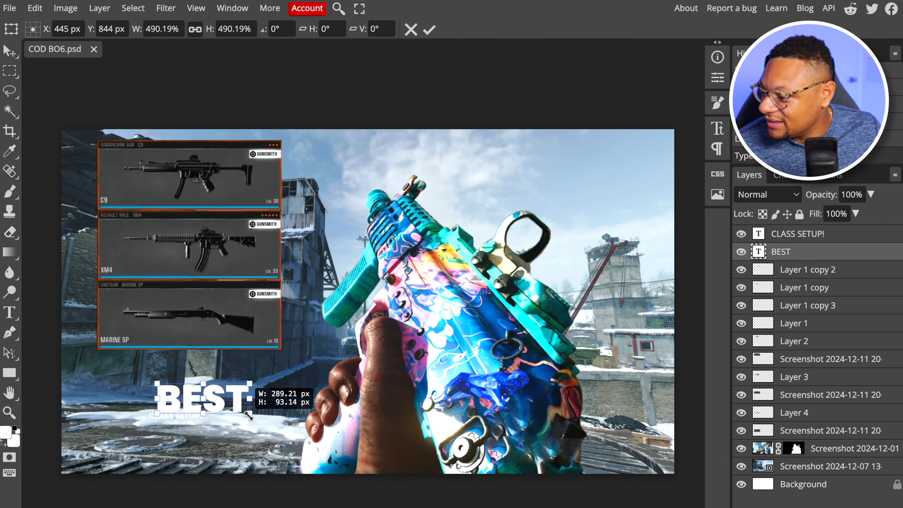
{"action": "left_click_drag", "start_coordinate": [252, 400], "coordinate": [234, 384]}
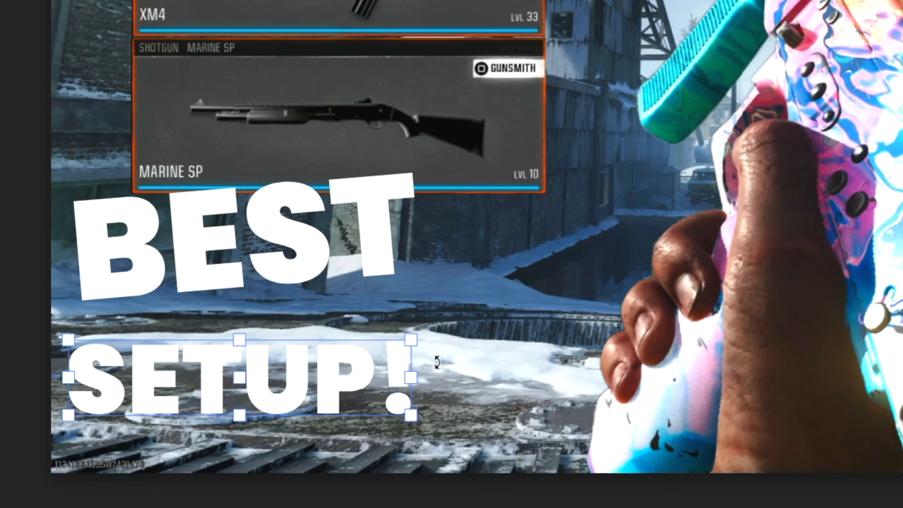
{"action": "left_click_drag", "start_coordinate": [224, 429], "coordinate": [232, 421]}
{"action": "left_click_drag", "start_coordinate": [438, 354], "coordinate": [438, 342]}
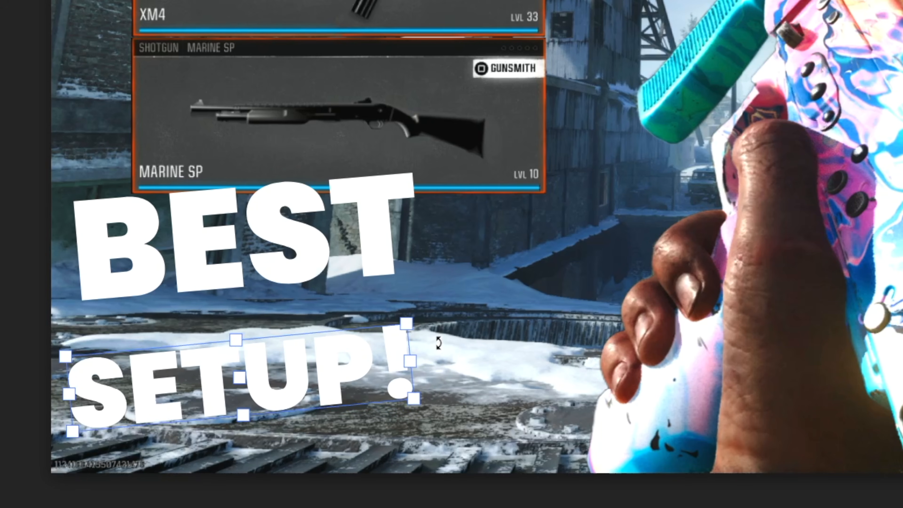
{"action": "left_click_drag", "start_coordinate": [413, 402], "coordinate": [439, 403]}
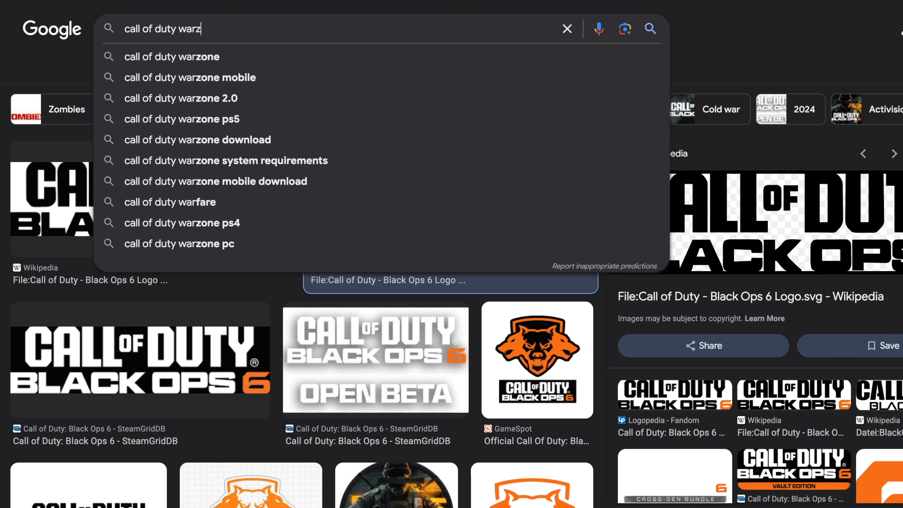
Switch to Google Images, search for "call of duty warzone logo png" and open a Warzone logo from the results
{"action": "type", "text": "one logo png"}
{"action": "scroll", "coordinate": [443, 253], "scroll_direction": "down", "scroll_amount": 3}
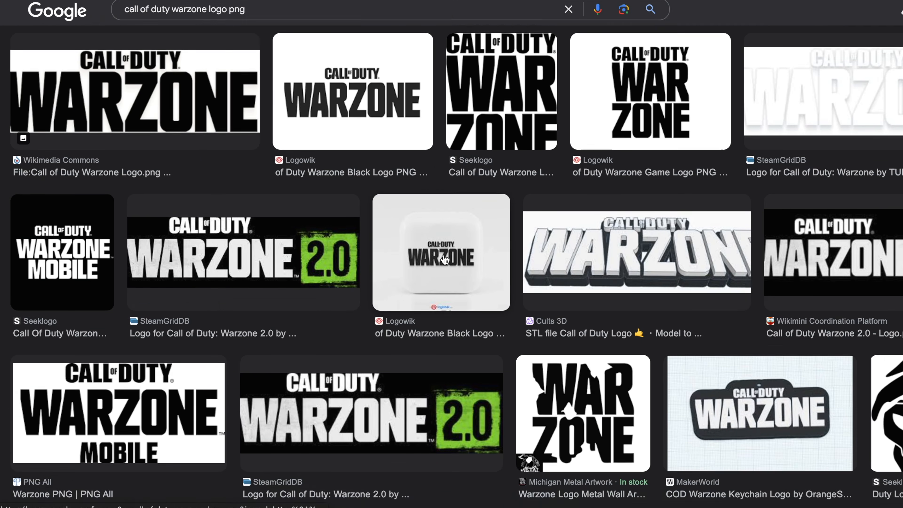
{"action": "scroll", "coordinate": [445, 260], "scroll_direction": "down", "scroll_amount": 4}
{"action": "left_click", "coordinate": [113, 178]}
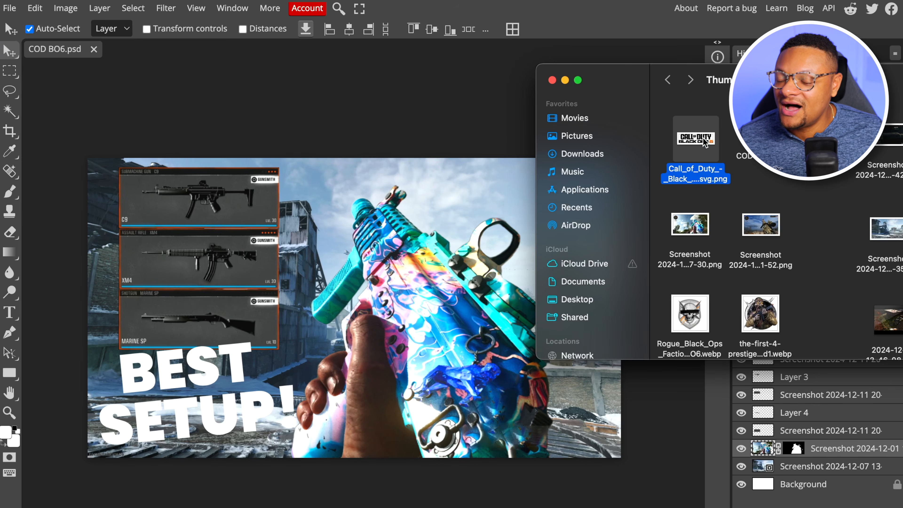
Scale the placed Call of Duty Black Ops 6 logo to about 34% and position it over the gun's upper part
{"action": "left_click_drag", "start_coordinate": [703, 142], "coordinate": [312, 272]}
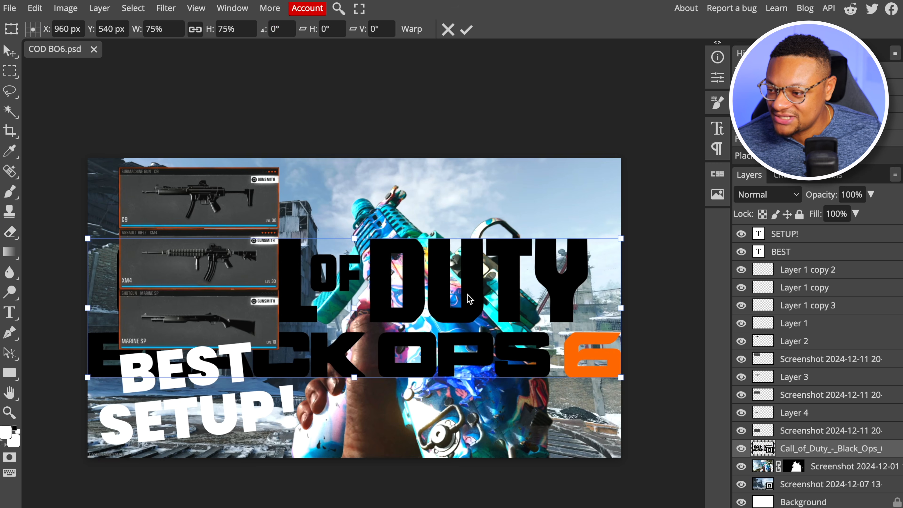
{"action": "left_click_drag", "start_coordinate": [88, 377], "coordinate": [390, 273]}
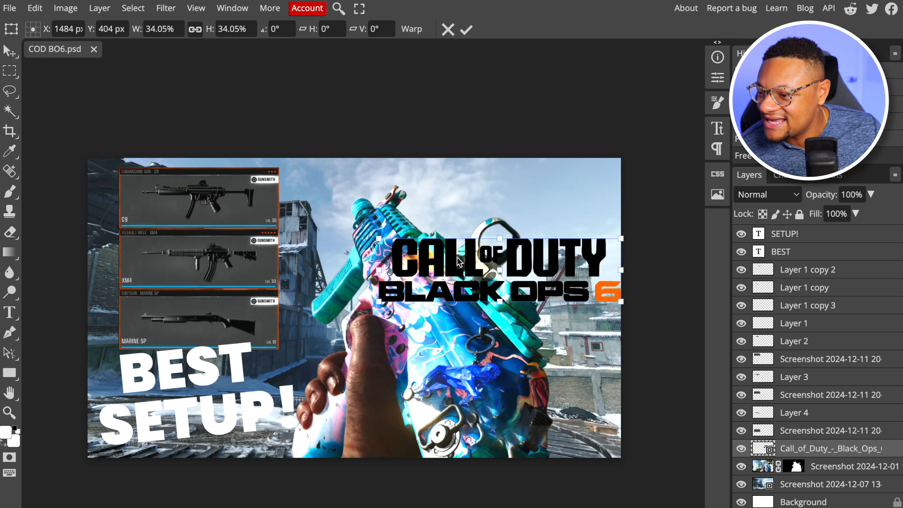
{"action": "left_click_drag", "start_coordinate": [537, 254], "coordinate": [518, 197]}
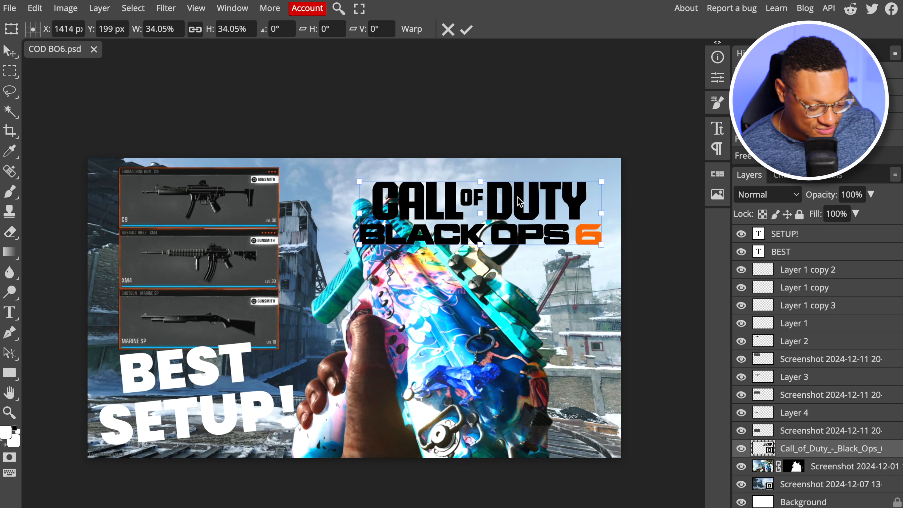
{"action": "key", "text": "Return"}
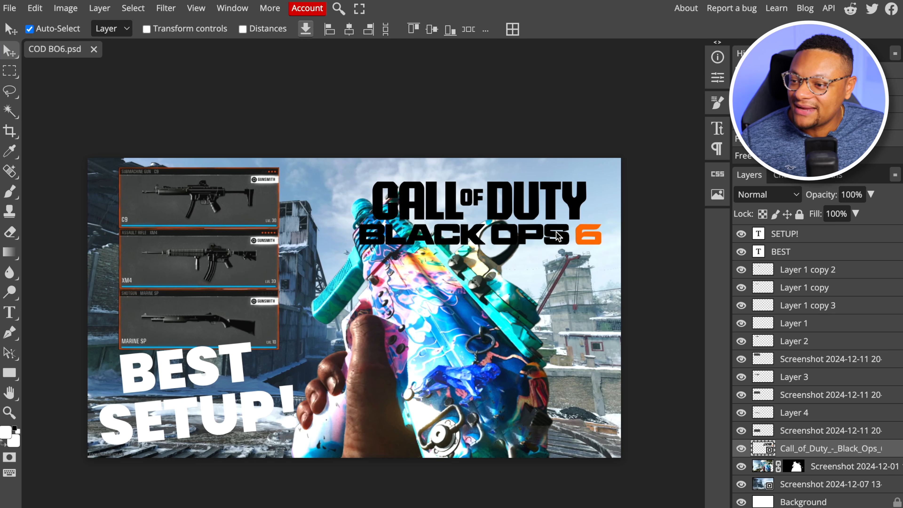
Copy only the BLACK OPS 6 part of the logo to a new layer and bring that layer to the top
{"action": "key", "text": "m"}
{"action": "left_click_drag", "start_coordinate": [354, 221], "coordinate": [608, 248]}
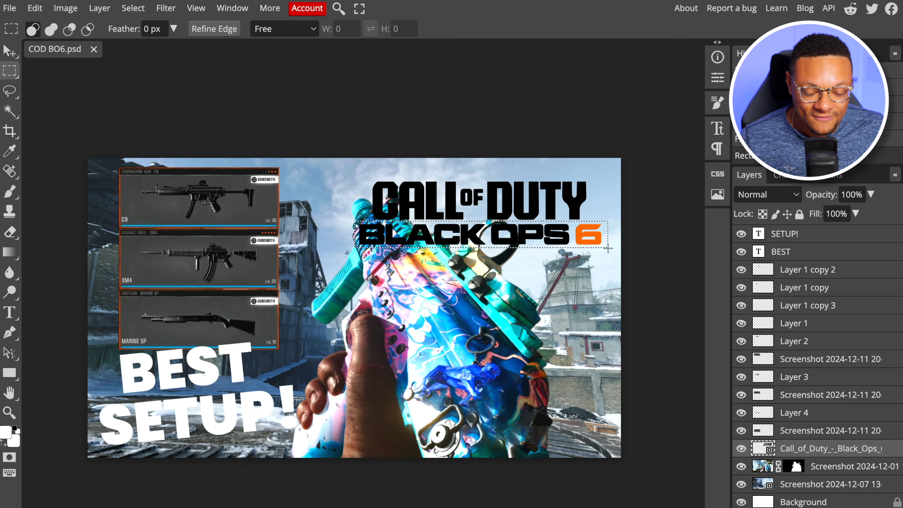
{"action": "right_click", "coordinate": [559, 237]}
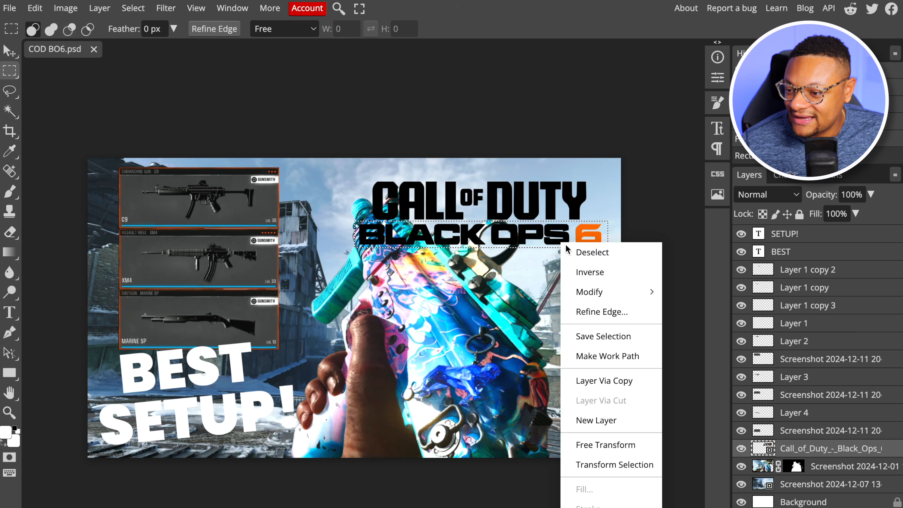
{"action": "left_click", "coordinate": [624, 382]}
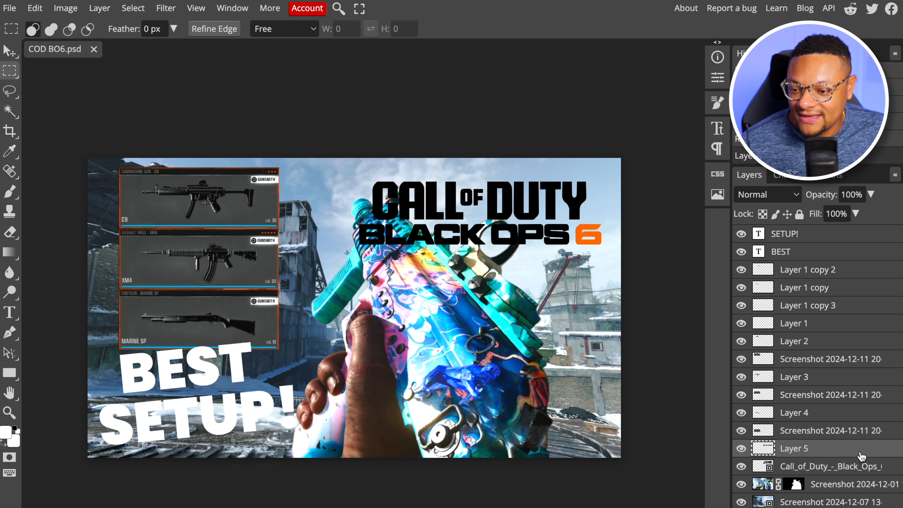
{"action": "left_click_drag", "start_coordinate": [854, 457], "coordinate": [881, 233]}
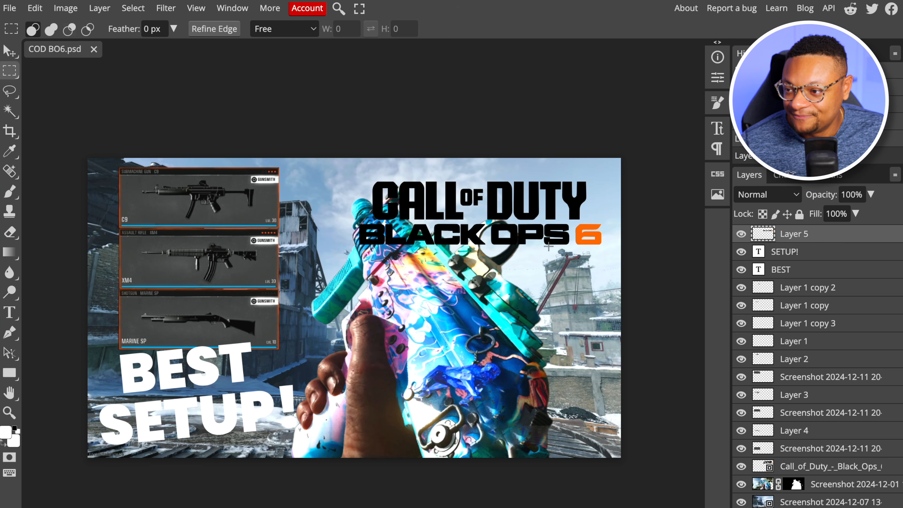
Delete the full Call of Duty logo layer, then move BLACK OPS 6 above the gun near the canvas's upper edge and enlarge it
{"action": "key", "text": "v"}
{"action": "left_click", "coordinate": [431, 211]}
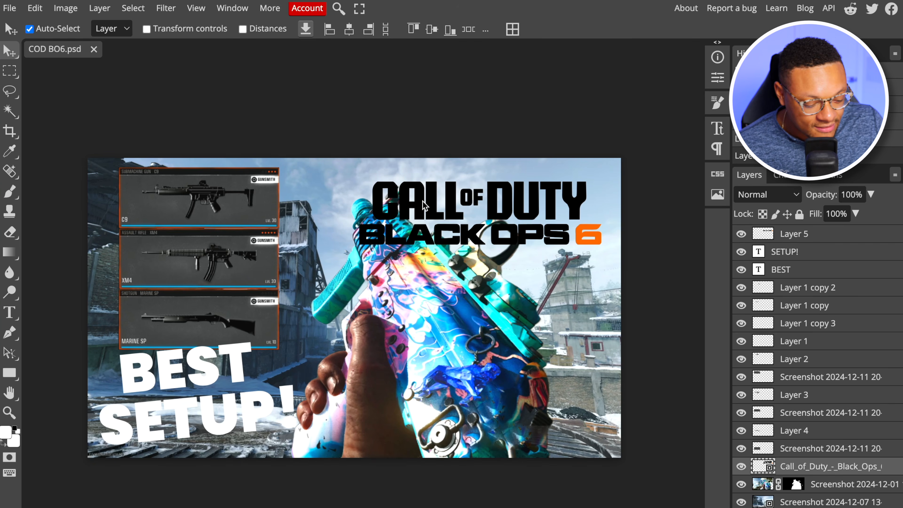
{"action": "key", "text": "Delete"}
{"action": "left_click_drag", "start_coordinate": [517, 237], "coordinate": [502, 180]}
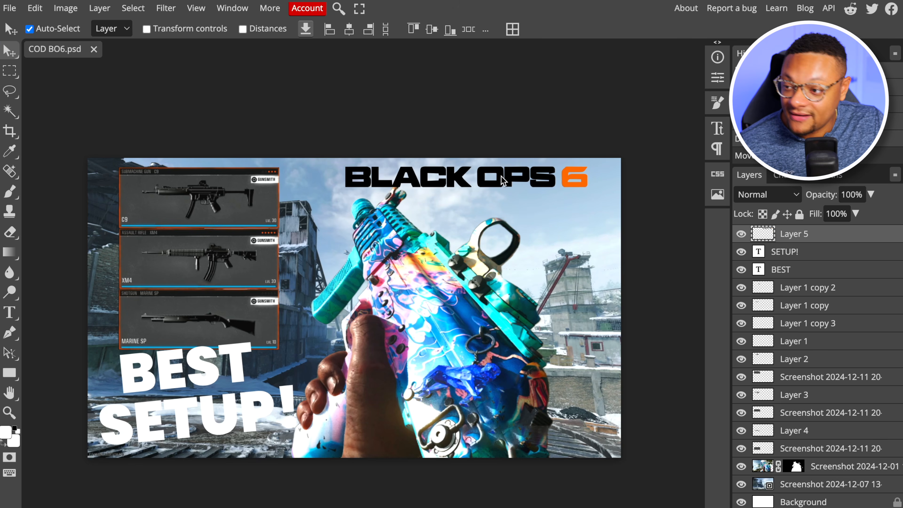
{"action": "key", "text": "ctrl+alt+t"}
{"action": "left_click_drag", "start_coordinate": [599, 195], "coordinate": [628, 199]}
{"action": "left_click_drag", "start_coordinate": [344, 190], "coordinate": [319, 198]}
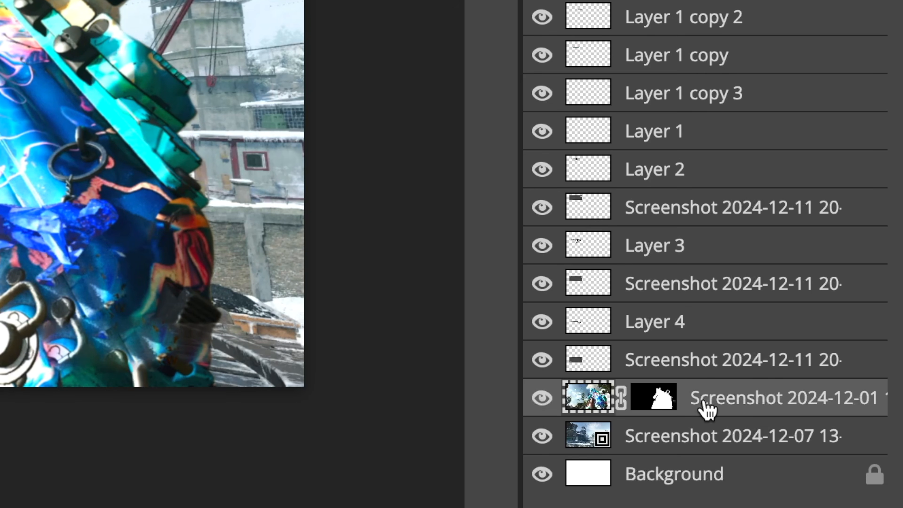
Add a black Multiply drop shadow to the cut-out gun layer and fine-tune the shadow's size
{"action": "right_click", "coordinate": [756, 409]}
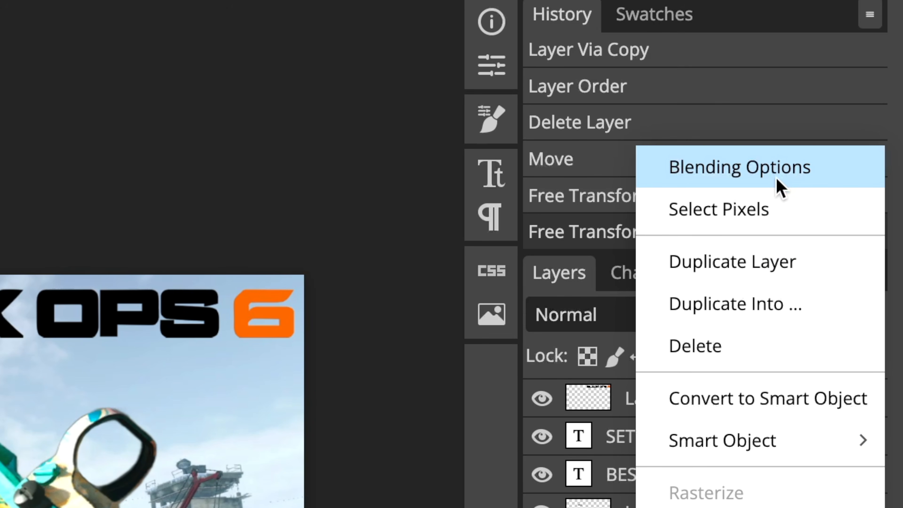
{"action": "left_click", "coordinate": [782, 180]}
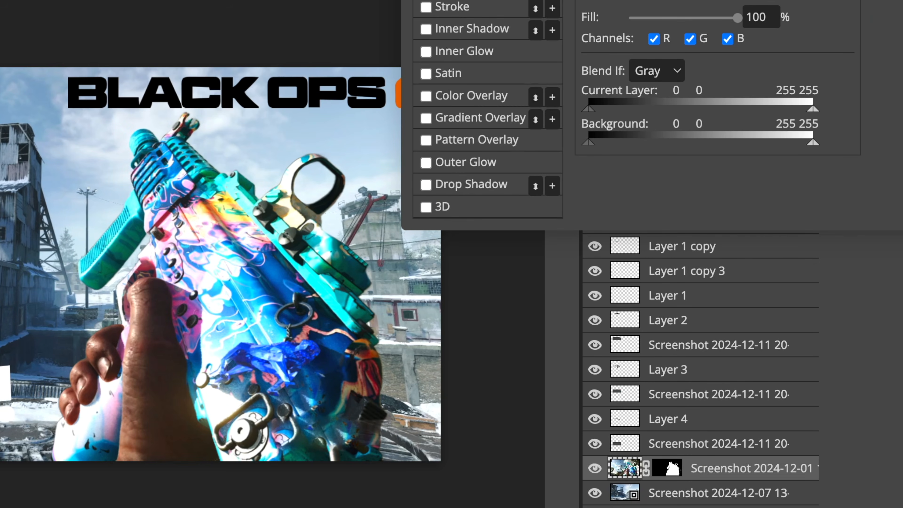
{"action": "left_click_drag", "start_coordinate": [682, 0], "coordinate": [726, 97]}
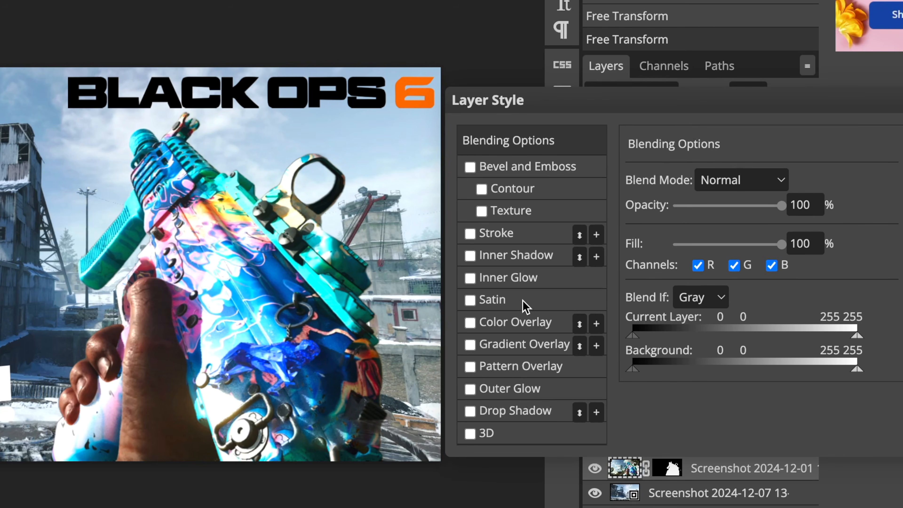
{"action": "left_click", "coordinate": [470, 412]}
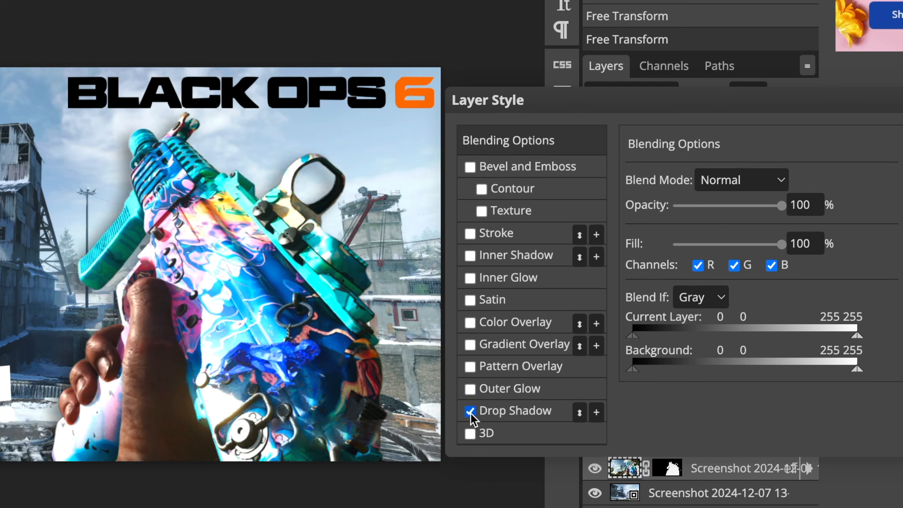
{"action": "left_click", "coordinate": [513, 414]}
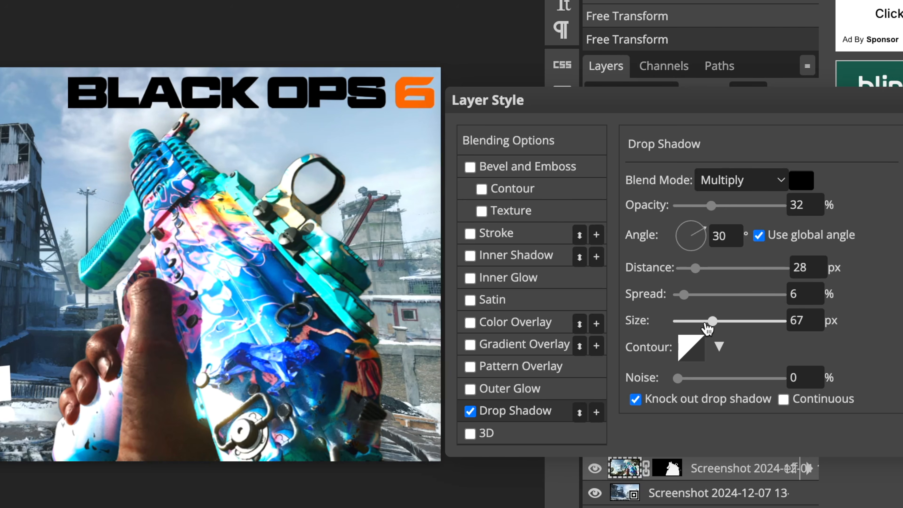
{"action": "left_click_drag", "start_coordinate": [708, 323], "coordinate": [706, 323]}
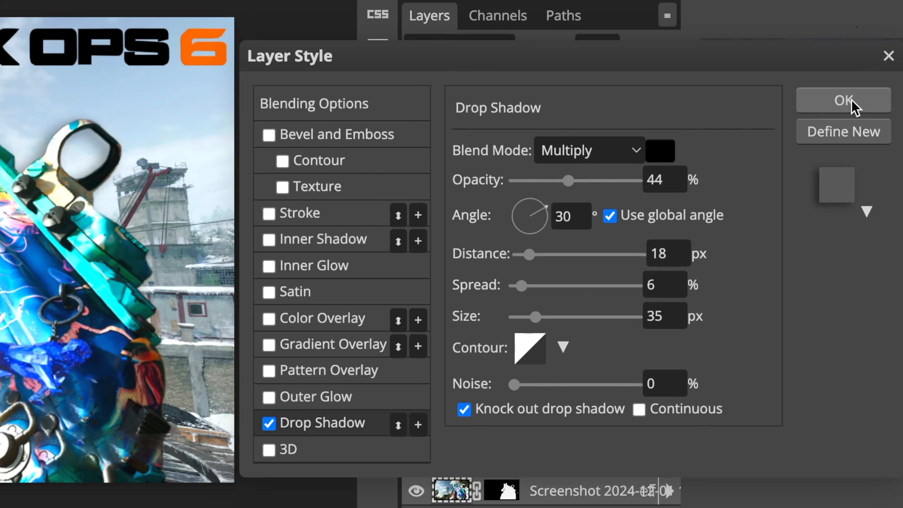
{"action": "left_click", "coordinate": [851, 104]}
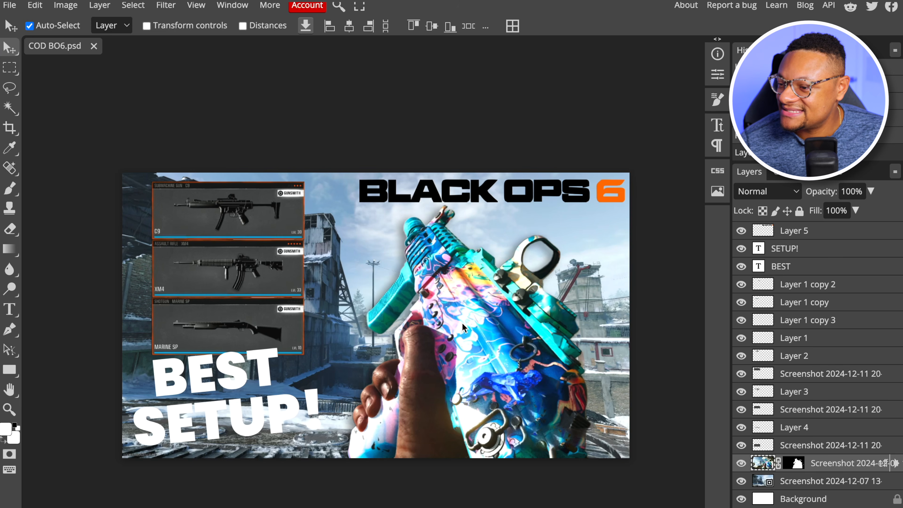
Apply a Brightness/Contrast adjustment to the cut-out gun layer, raising its contrast slightly
{"action": "left_click", "coordinate": [67, 7]}
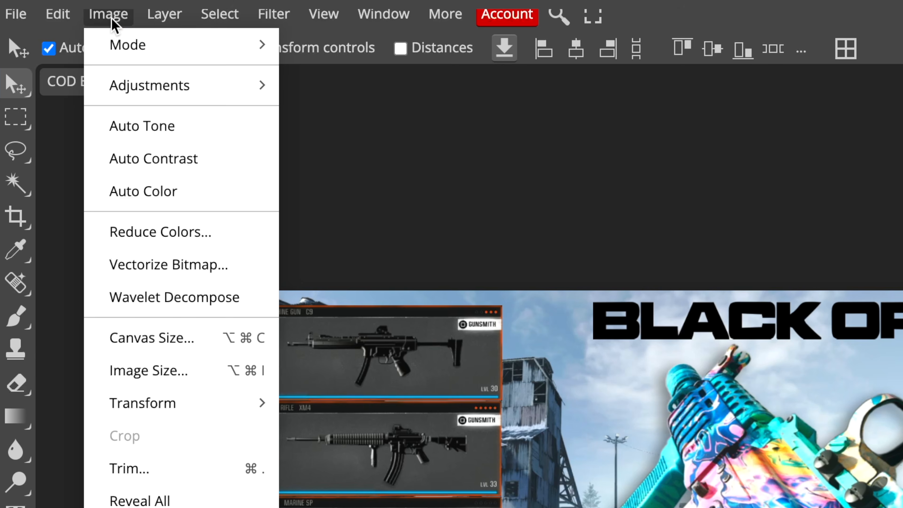
{"action": "mouse_move", "coordinate": [136, 87]}
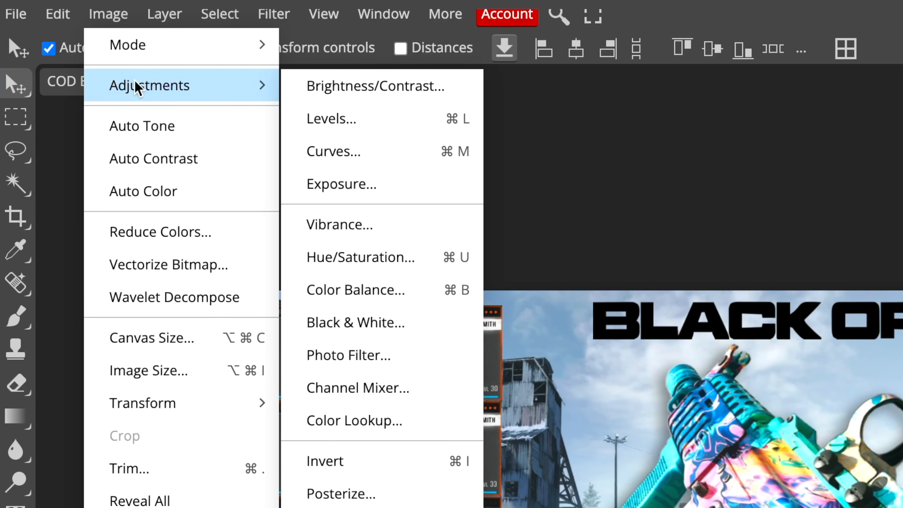
{"action": "left_click", "coordinate": [405, 99]}
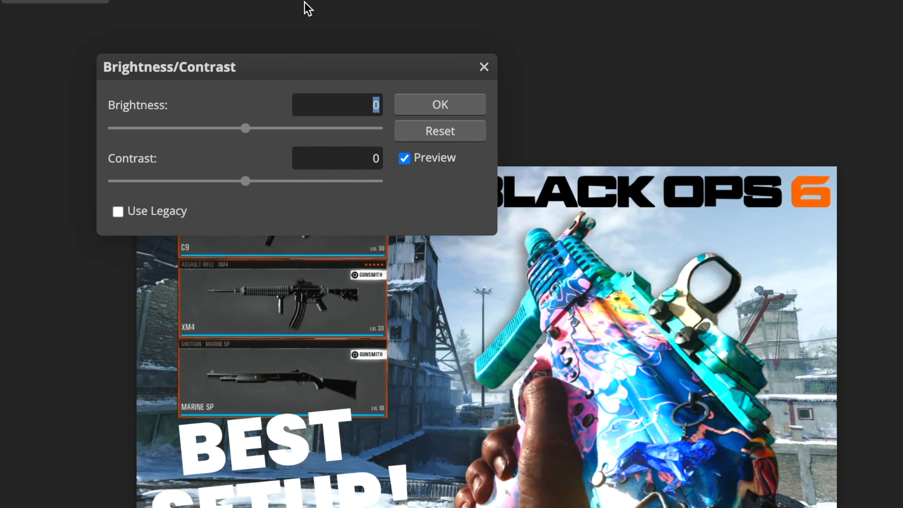
{"action": "left_click_drag", "start_coordinate": [244, 181], "coordinate": [270, 181]}
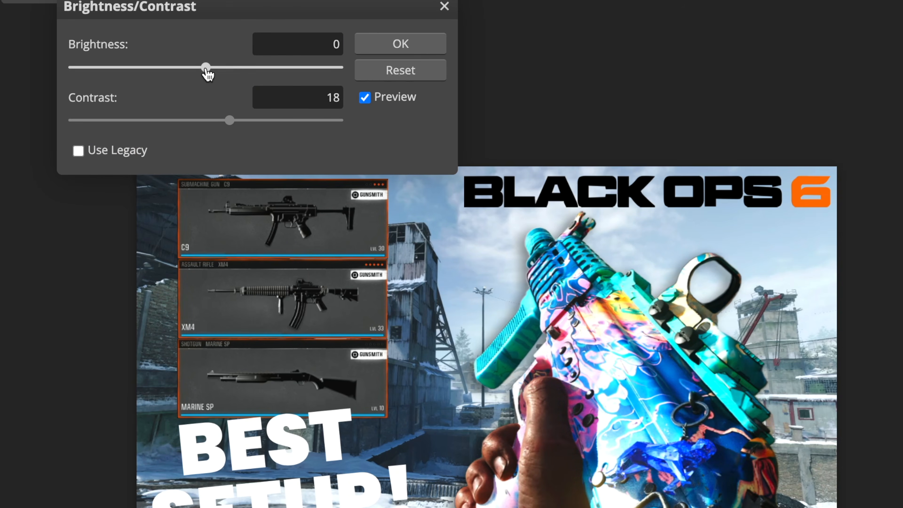
{"action": "mouse_move", "coordinate": [208, 74]}
{"action": "left_mouse_down"}
{"action": "mouse_move", "coordinate": [218, 74]}
{"action": "mouse_move", "coordinate": [199, 71]}
{"action": "left_mouse_up"}
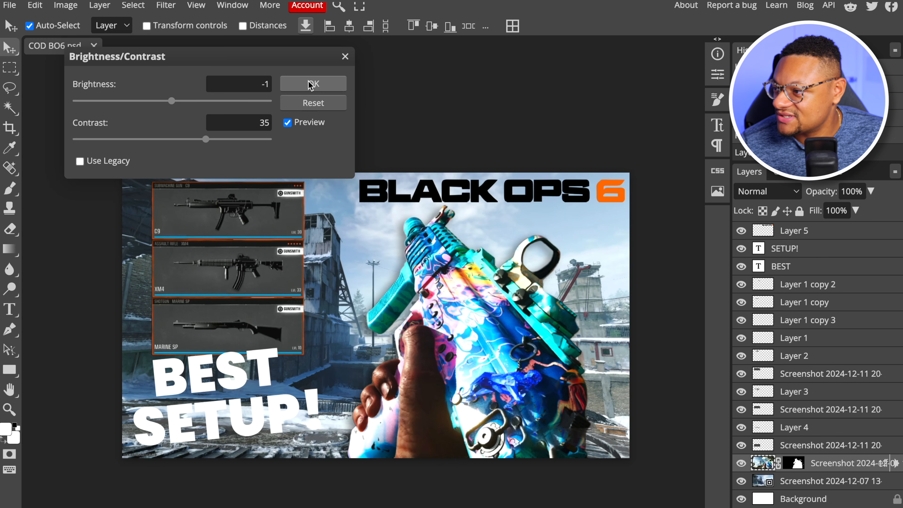
{"action": "left_click", "coordinate": [400, 43]}
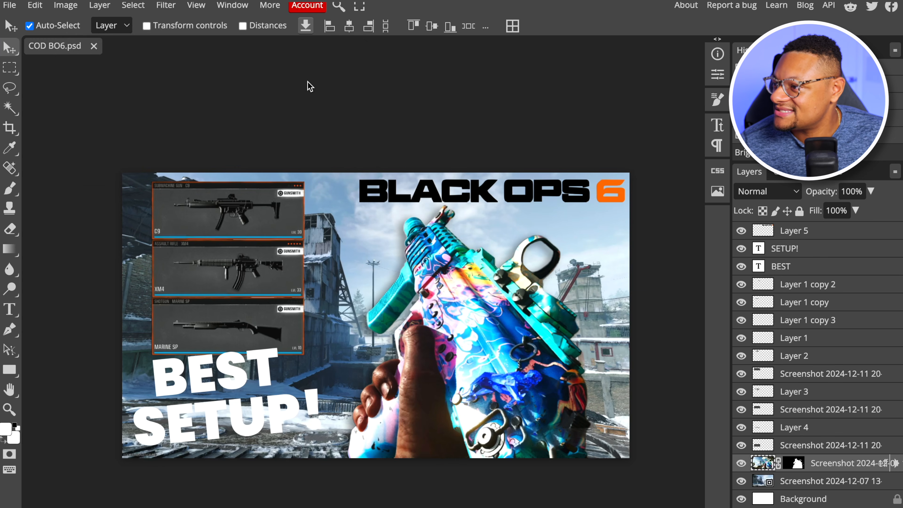
Raise the cut-out gun layer's saturation to 33 with a Hue/Saturation adjustment on the Master range
{"action": "left_click", "coordinate": [82, 6]}
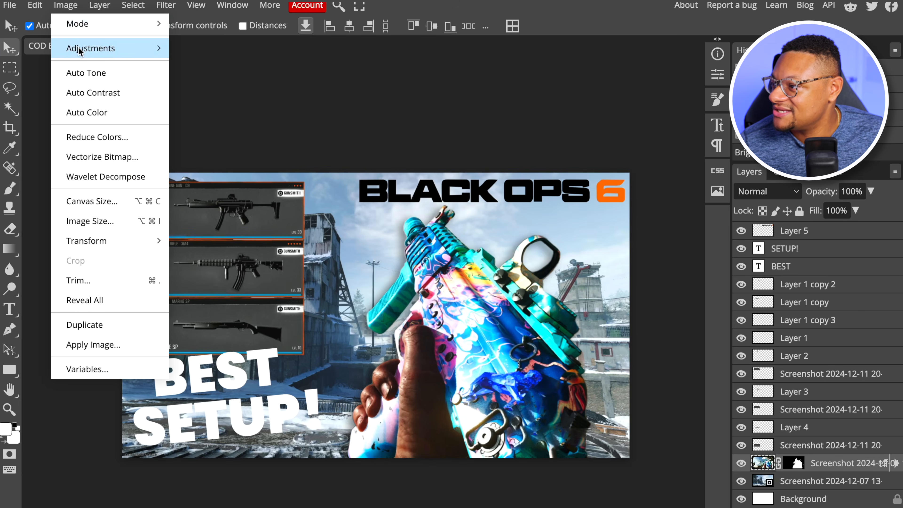
{"action": "mouse_move", "coordinate": [141, 48]}
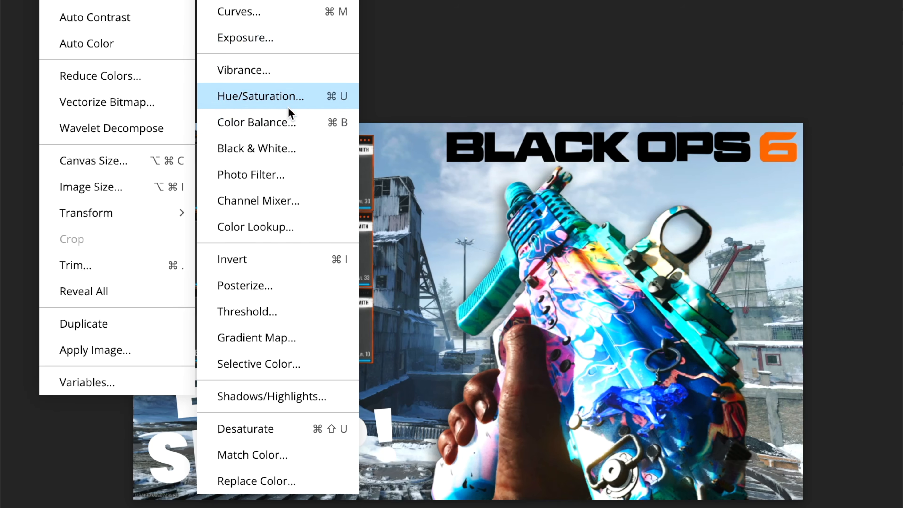
{"action": "left_click", "coordinate": [289, 107]}
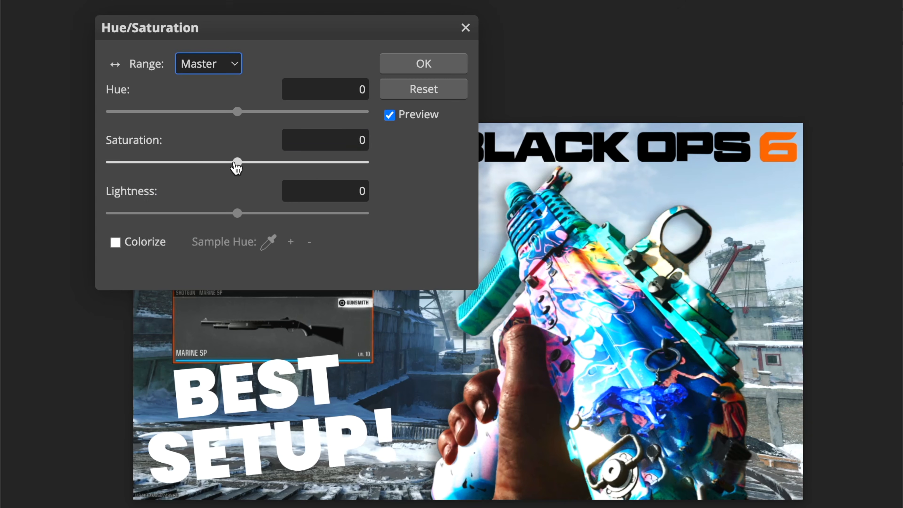
{"action": "left_click_drag", "start_coordinate": [236, 164], "coordinate": [279, 163]}
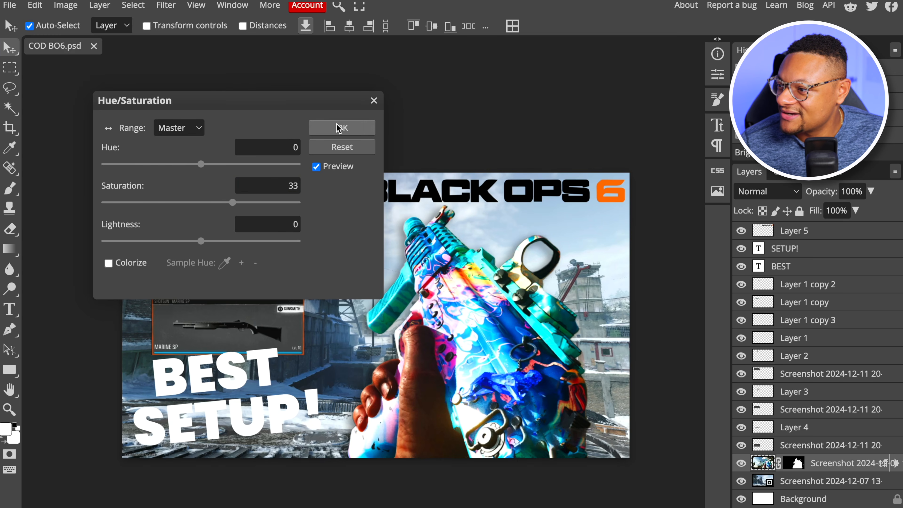
{"action": "left_click", "coordinate": [424, 63]}
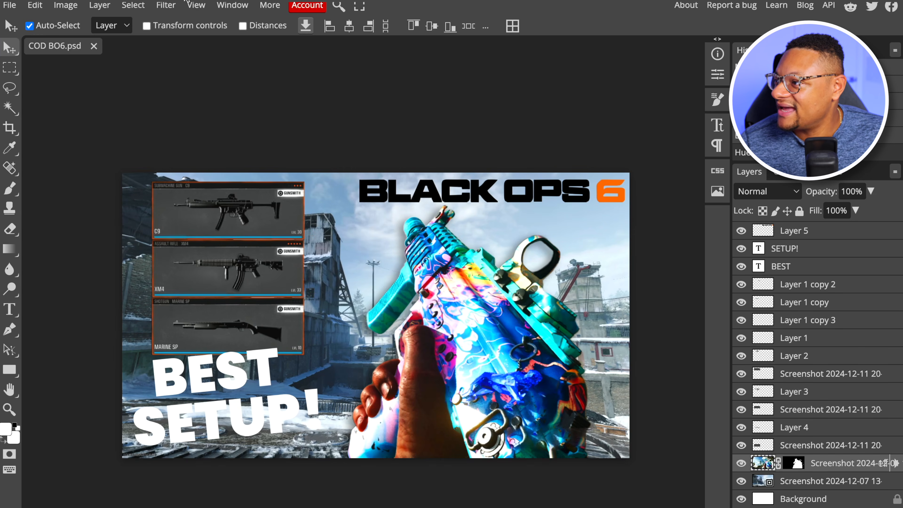
Apply the basic Sharpen filter to the cut-out gun layer
{"action": "left_click", "coordinate": [165, 6]}
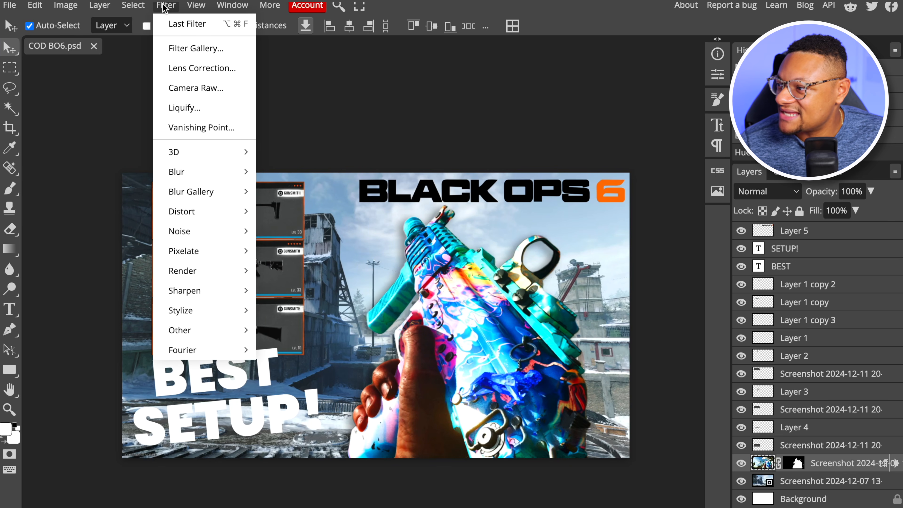
{"action": "mouse_move", "coordinate": [230, 295]}
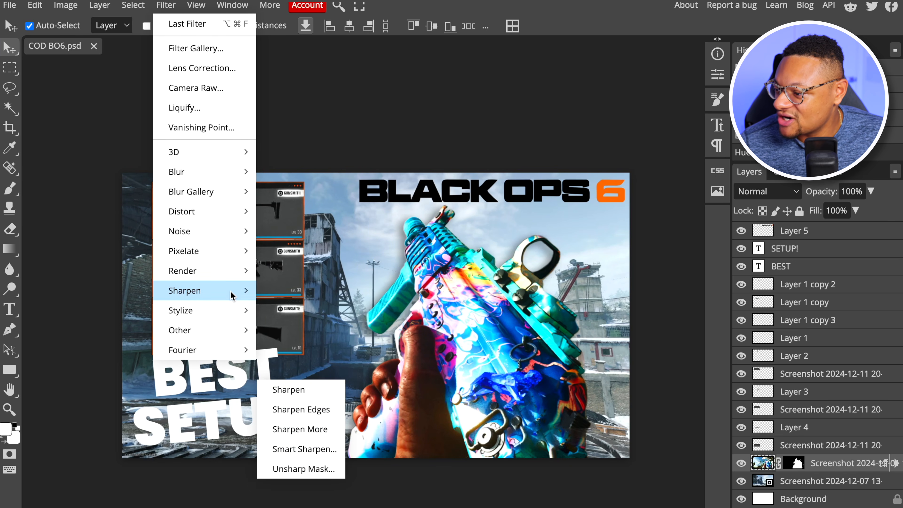
{"action": "left_click", "coordinate": [315, 398]}
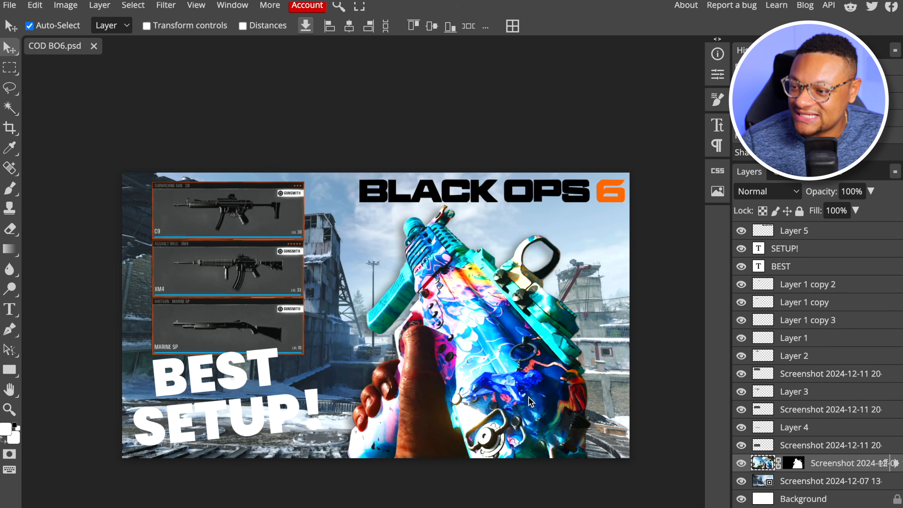
Set the C9 weapon card background's brightness to 70 with a Brightness/Contrast adjustment, leaving contrast at 0
{"action": "scroll", "coordinate": [233, 258], "scroll_direction": "up", "scroll_amount": 3}
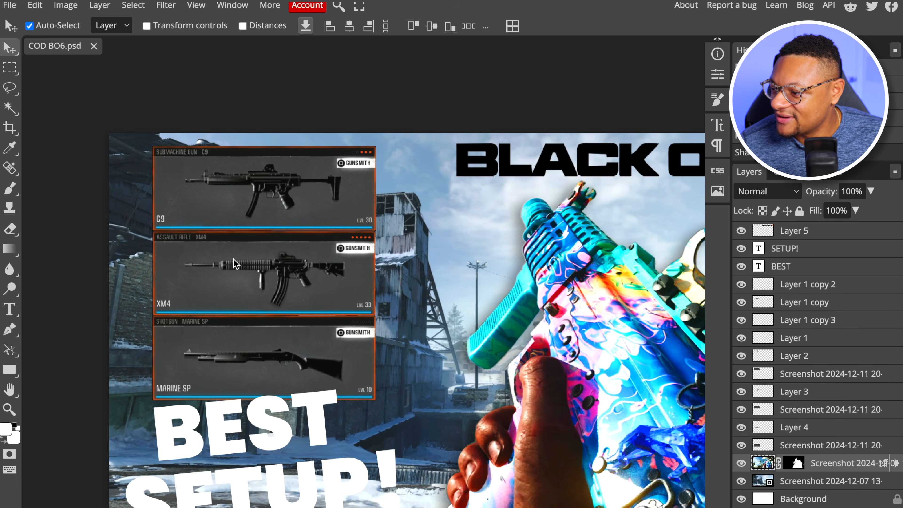
{"action": "scroll", "coordinate": [234, 258], "scroll_direction": "left", "scroll_amount": 1}
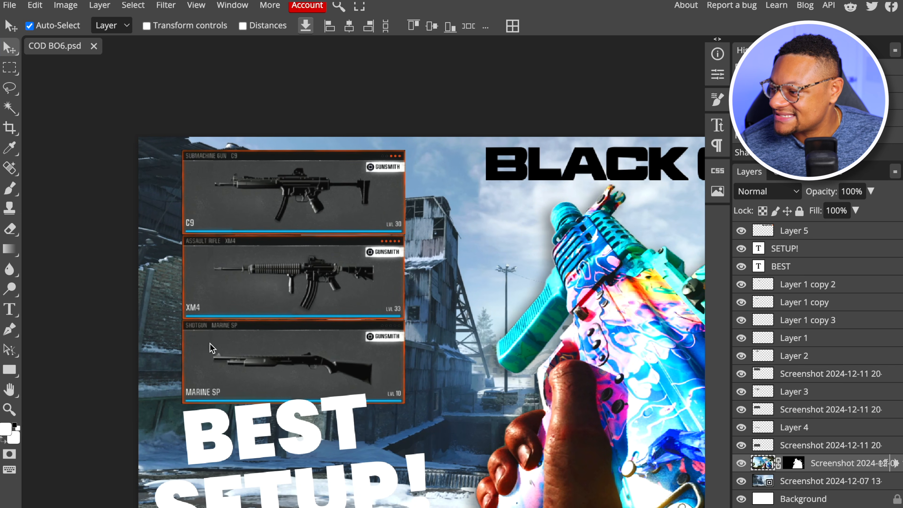
{"action": "left_click", "coordinate": [196, 171]}
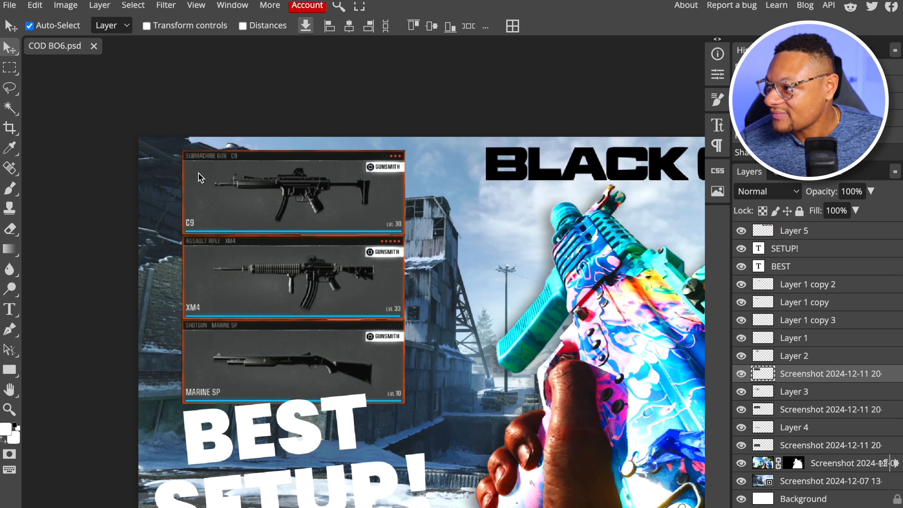
{"action": "left_click", "coordinate": [66, 6]}
{"action": "mouse_move", "coordinate": [83, 47]}
{"action": "left_click", "coordinate": [179, 48]}
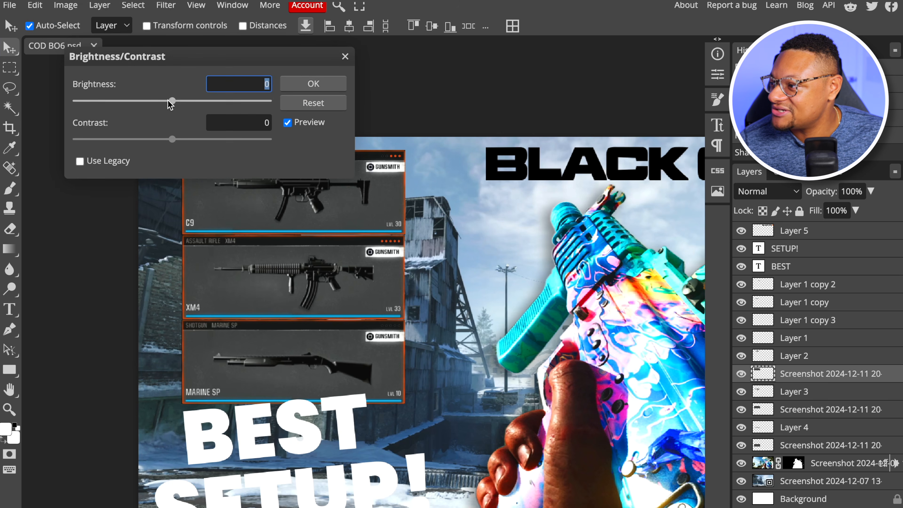
{"action": "left_click_drag", "start_coordinate": [173, 106], "coordinate": [188, 106]}
{"action": "left_click_drag", "start_coordinate": [191, 57], "coordinate": [533, 38]}
{"action": "left_click_drag", "start_coordinate": [532, 81], "coordinate": [561, 82]}
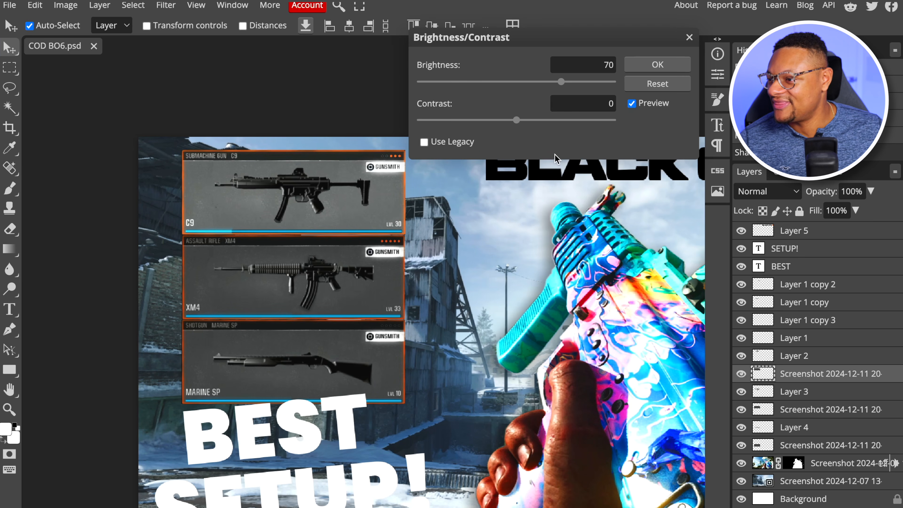
{"action": "left_click", "coordinate": [656, 66]}
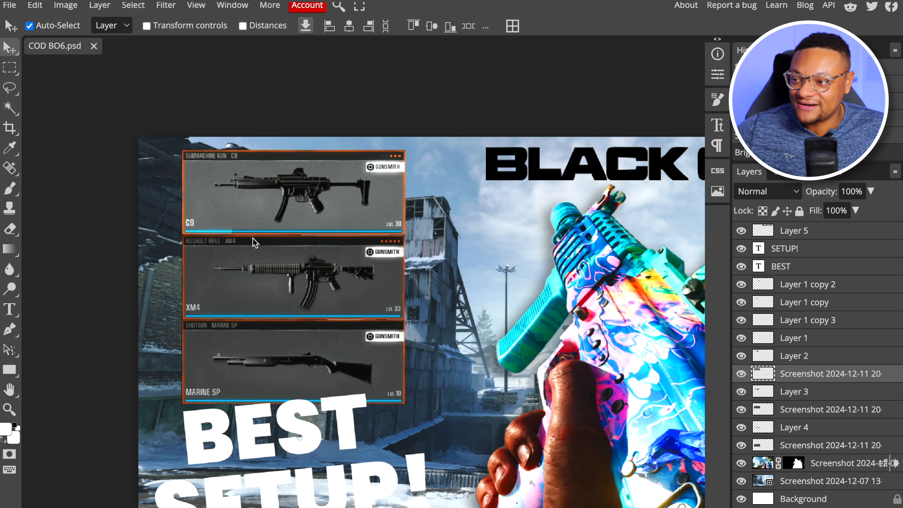
Touch up the borders between the stacked weapon cards with the Eraser
{"action": "scroll", "coordinate": [269, 246], "scroll_direction": "up", "scroll_amount": 3}
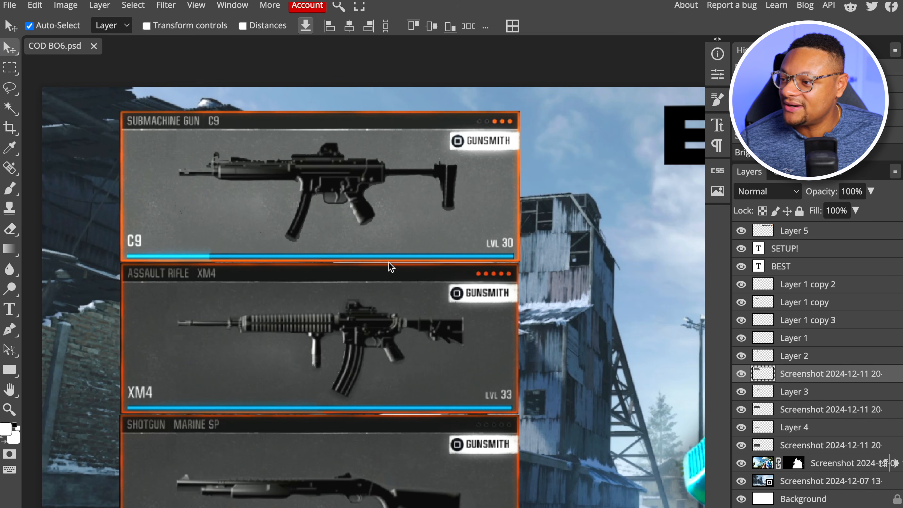
{"action": "left_click", "coordinate": [380, 260]}
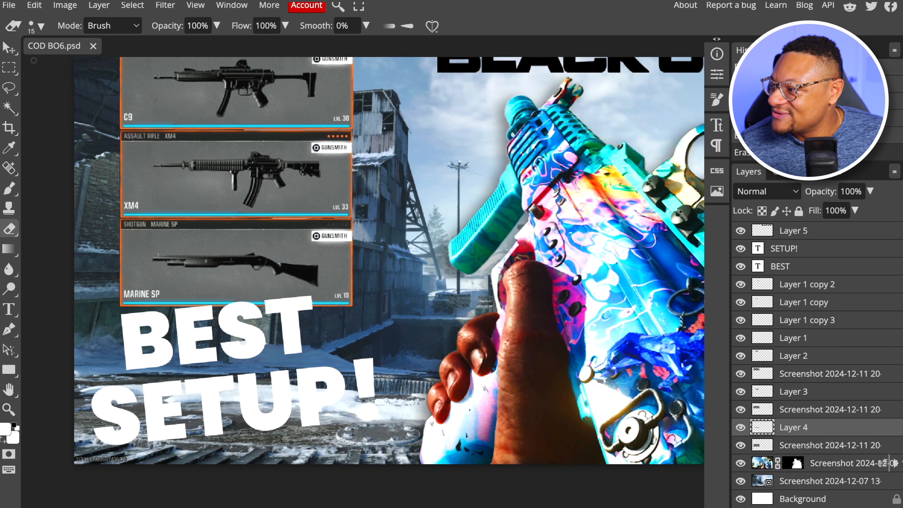
{"action": "left_click", "coordinate": [9, 47]}
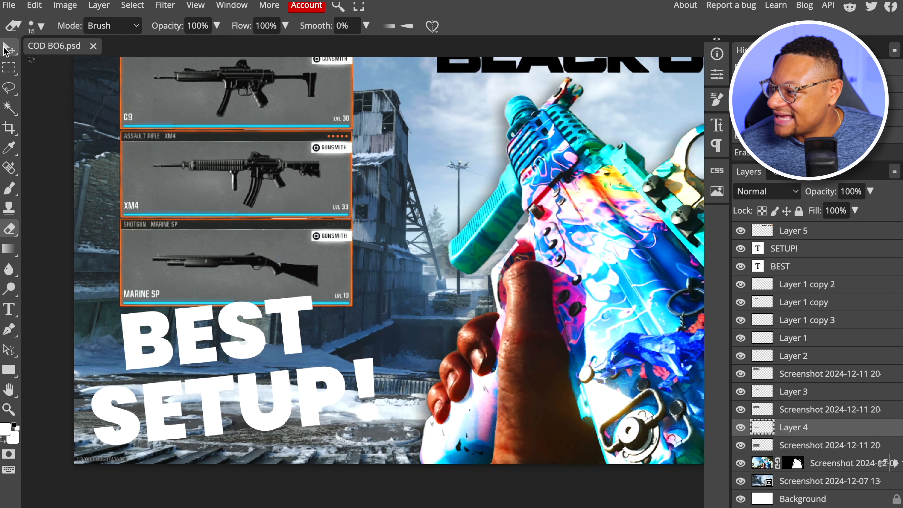
Change the SETUP! text to SETUPS! and move the BEST text slightly right to centre it above the longer word
{"action": "left_click", "coordinate": [326, 400]}
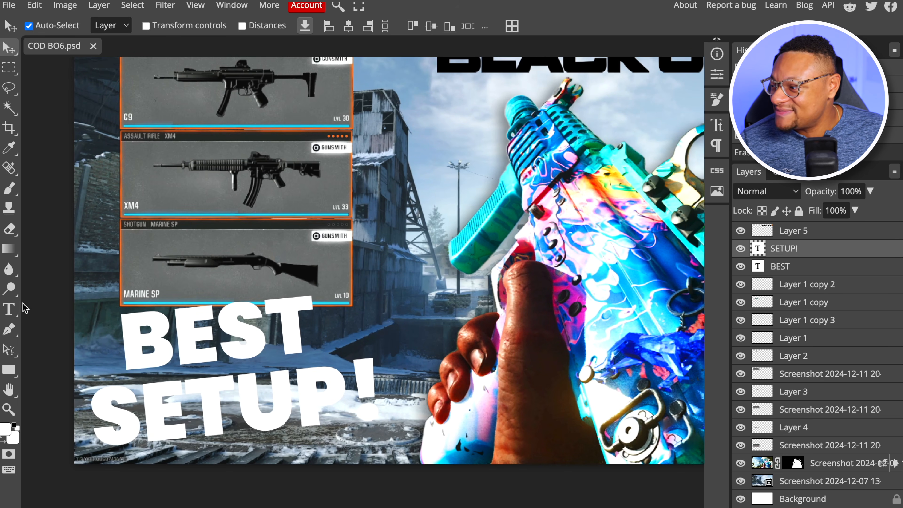
{"action": "left_click", "coordinate": [9, 309]}
{"action": "left_click", "coordinate": [345, 400]}
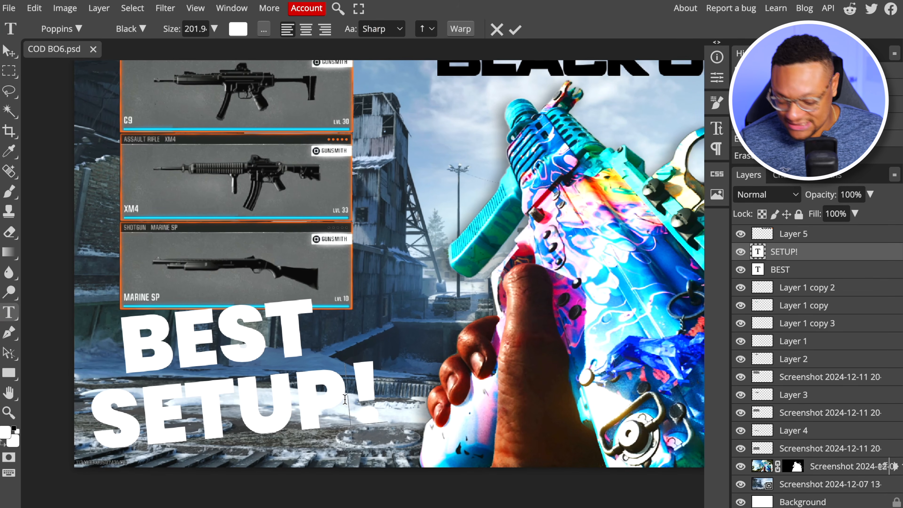
{"action": "type", "text": "S"}
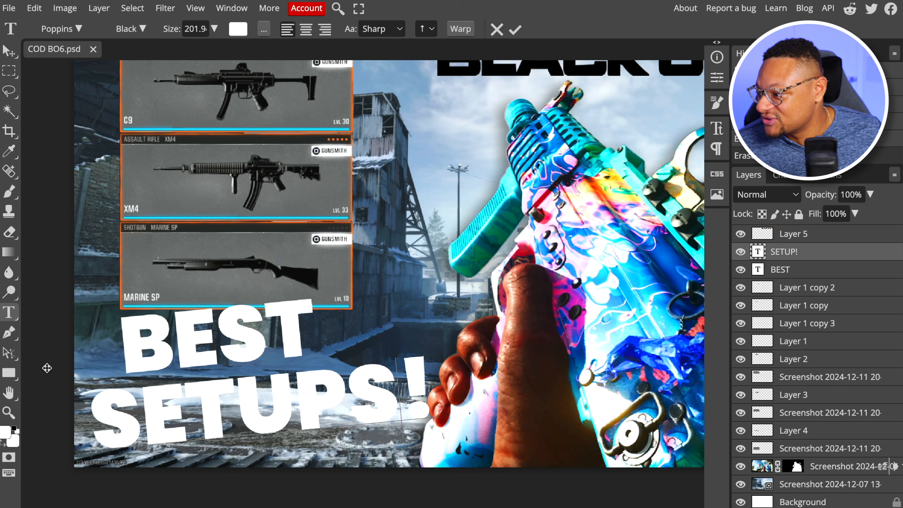
{"action": "left_click", "coordinate": [9, 51]}
{"action": "left_click_drag", "start_coordinate": [259, 358], "coordinate": [271, 353]}
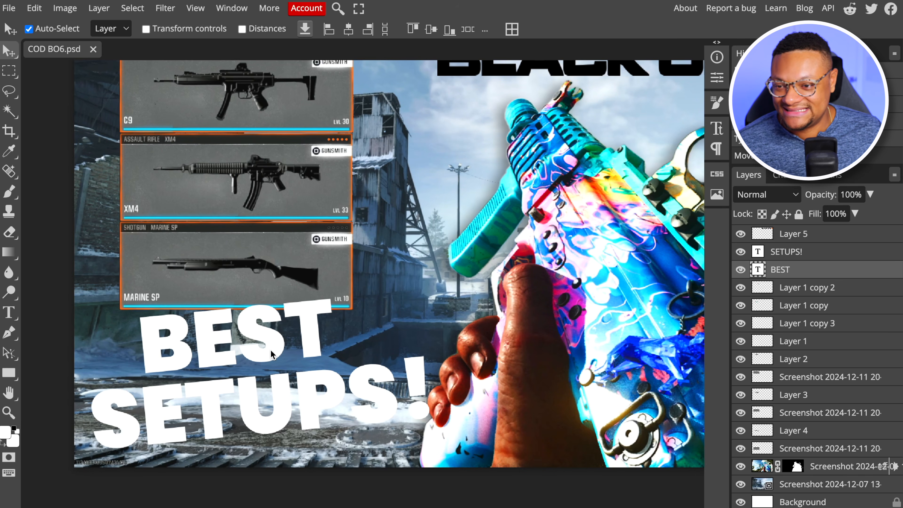
Add a black outside stroke of 15 px to the BEST text layer
{"action": "left_click", "coordinate": [822, 253]}
{"action": "left_click", "coordinate": [822, 276]}
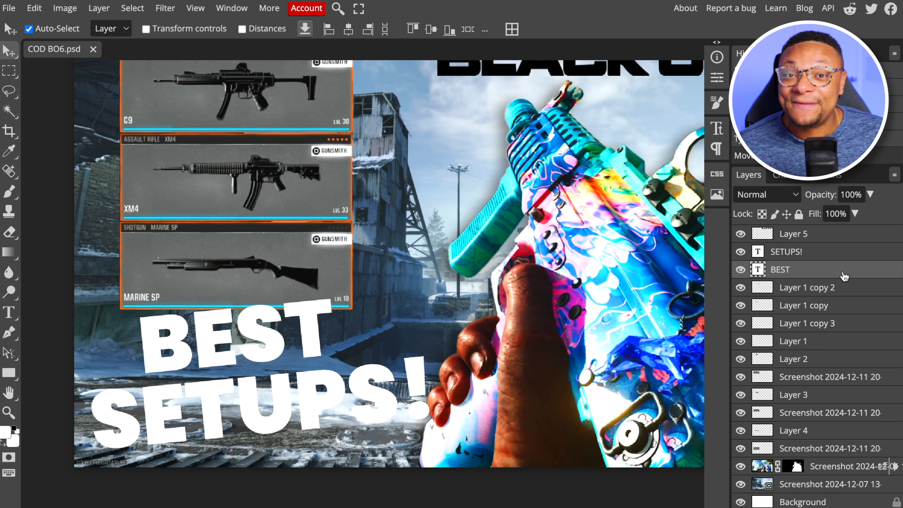
{"action": "right_click", "coordinate": [828, 273]}
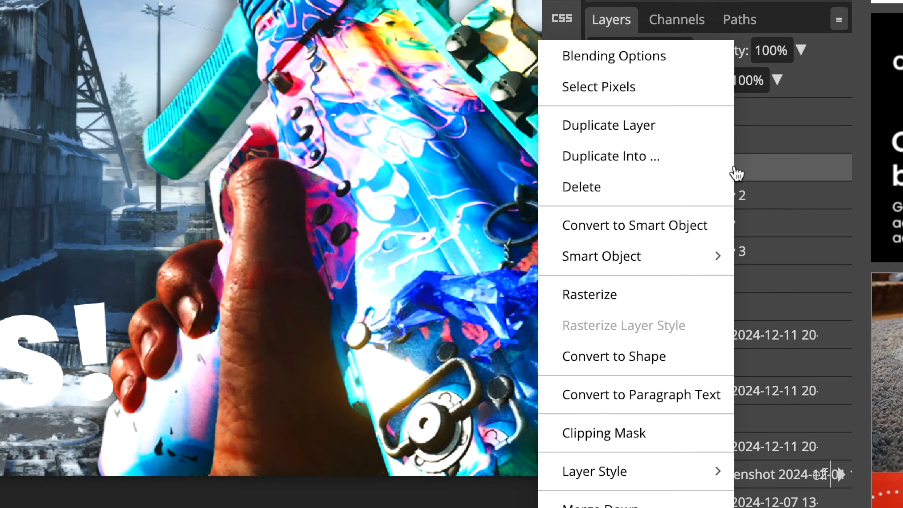
{"action": "left_click", "coordinate": [782, 203]}
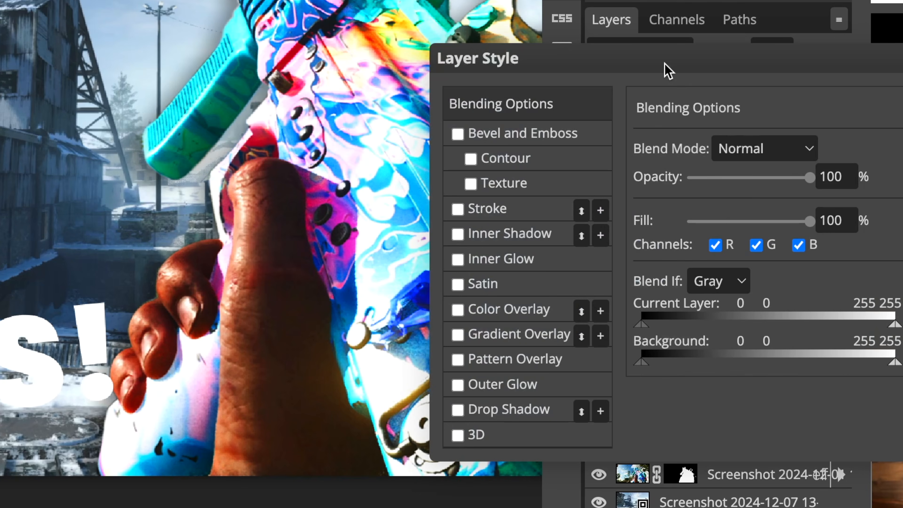
{"action": "left_click_drag", "start_coordinate": [668, 72], "coordinate": [508, 75]}
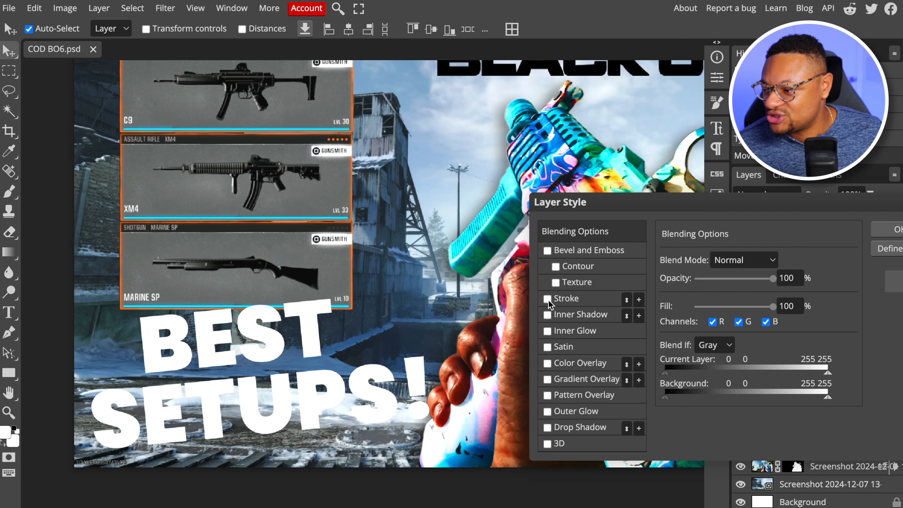
{"action": "left_click", "coordinate": [298, 214]}
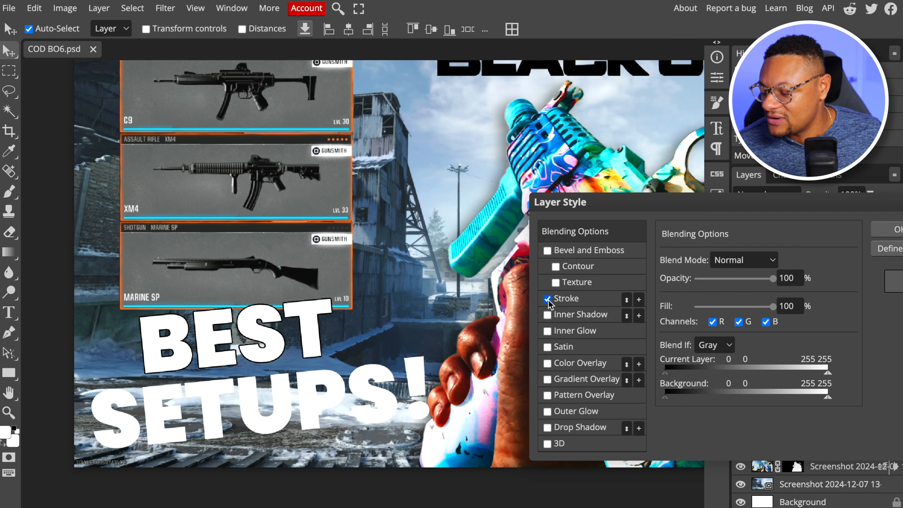
{"action": "left_click", "coordinate": [565, 299]}
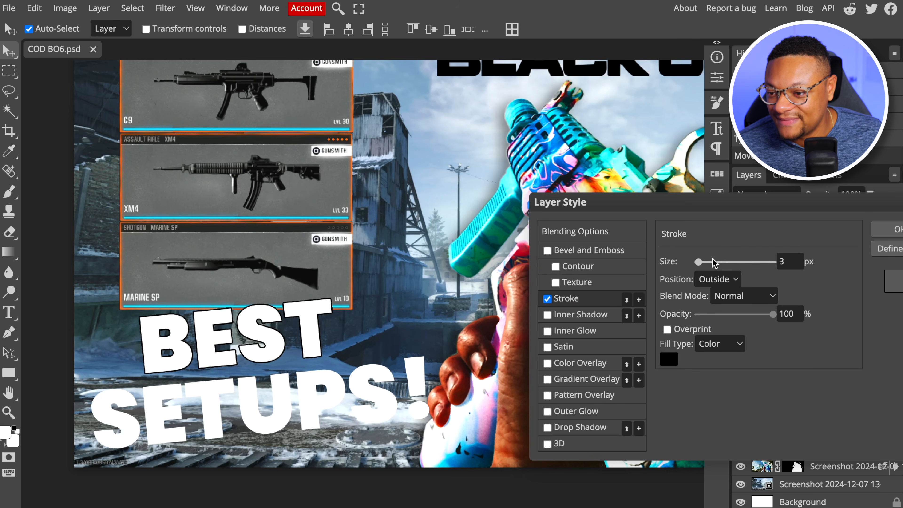
{"action": "left_click_drag", "start_coordinate": [699, 262], "coordinate": [702, 262]}
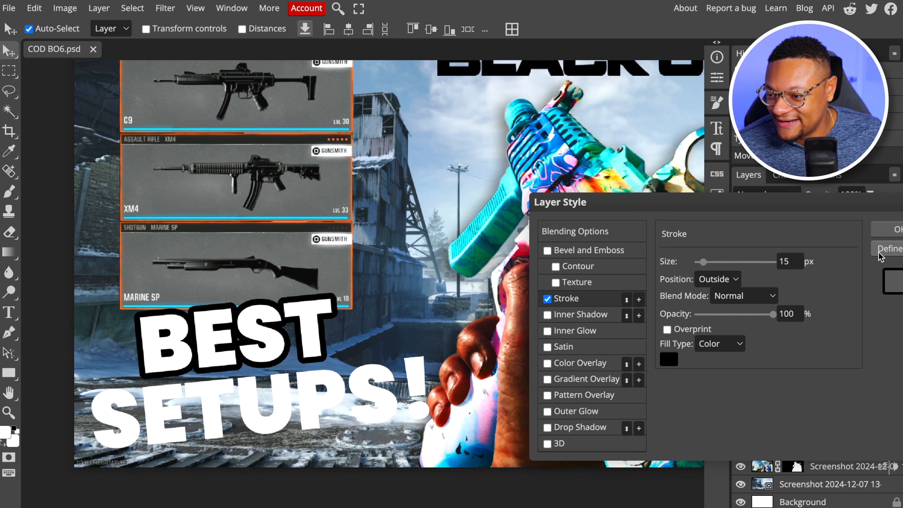
{"action": "left_click", "coordinate": [889, 230]}
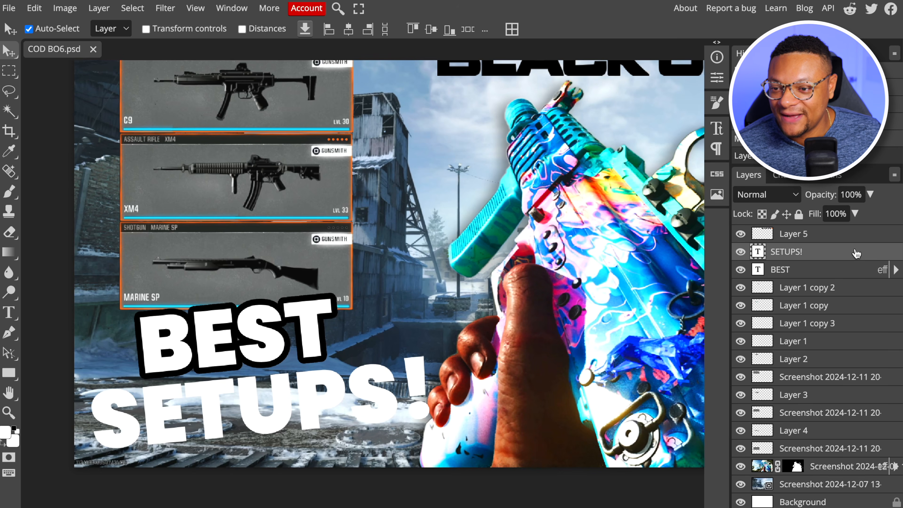
Add the same black outside stroke to the SETUPS! text layer
{"action": "right_click", "coordinate": [841, 255]}
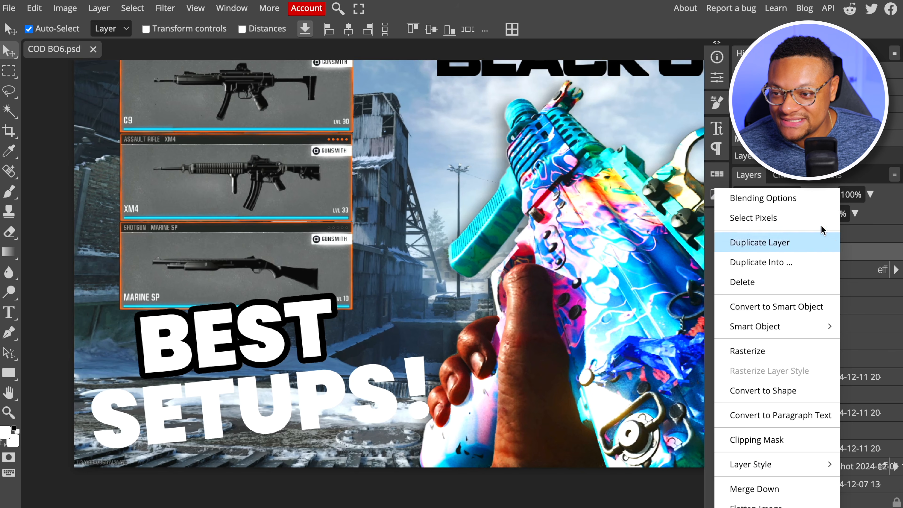
{"action": "left_click", "coordinate": [805, 201]}
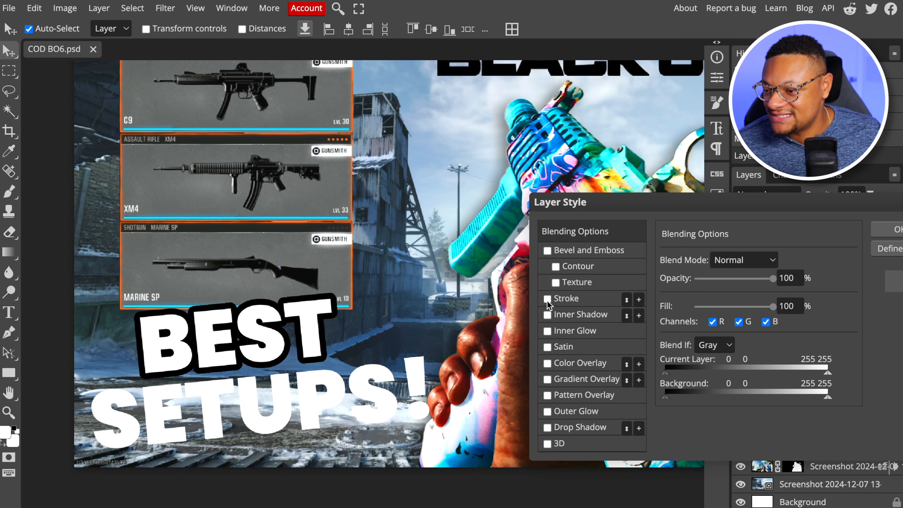
{"action": "left_click", "coordinate": [547, 298]}
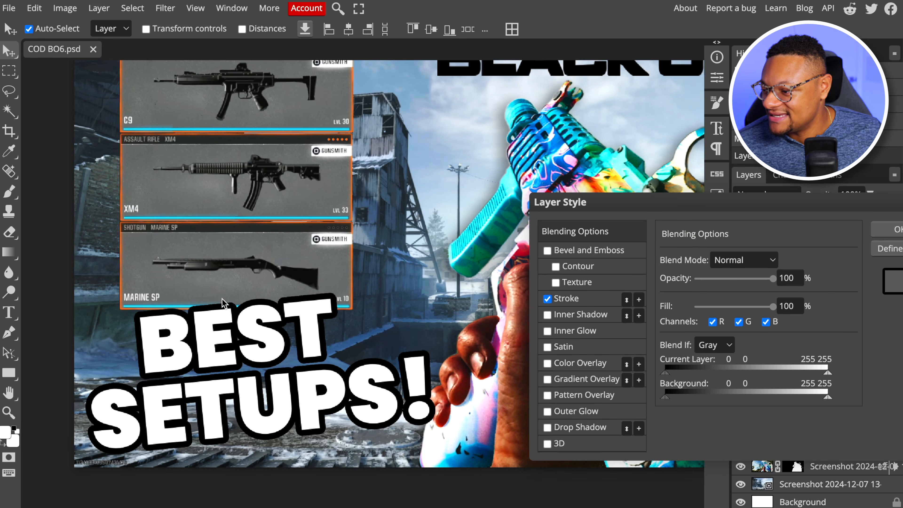
{"action": "left_click", "coordinate": [887, 230]}
Add a linear Gradient Overlay to the BEST text layer and open its gradient for editing
{"action": "right_click", "coordinate": [810, 269]}
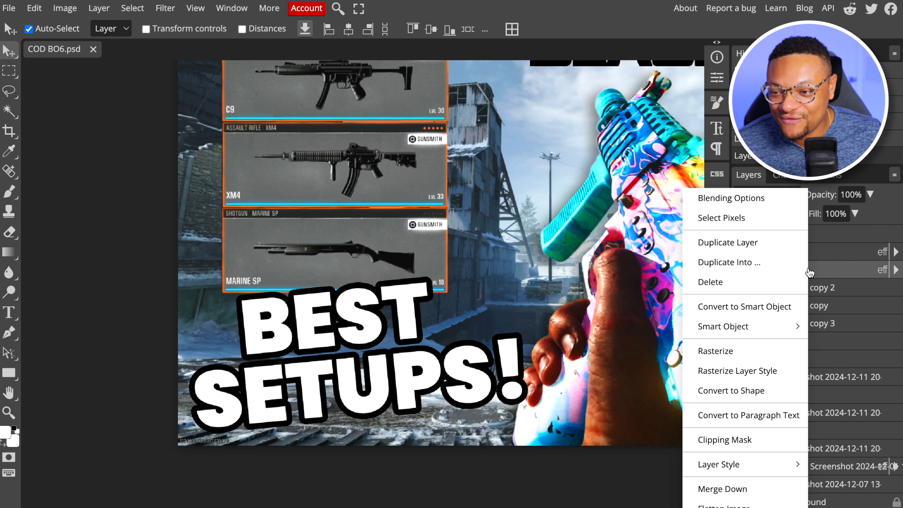
{"action": "left_click", "coordinate": [758, 199]}
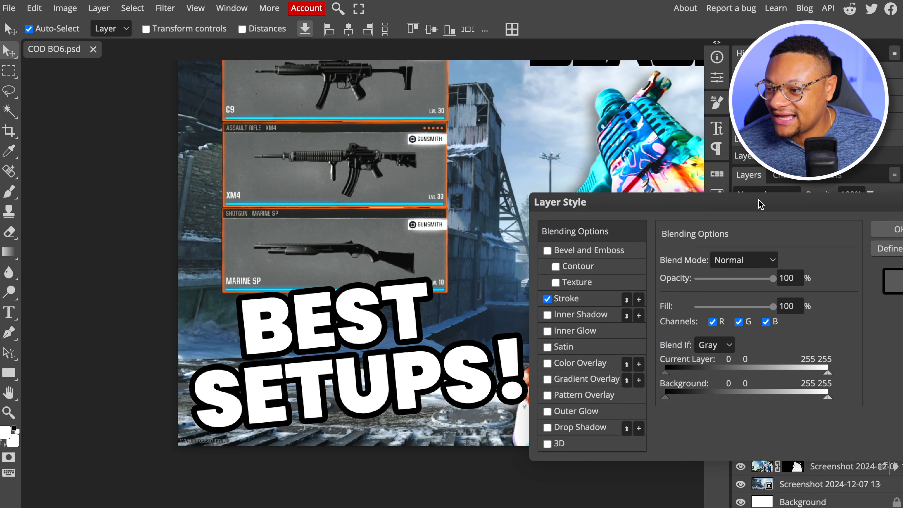
{"action": "left_click", "coordinate": [562, 380]}
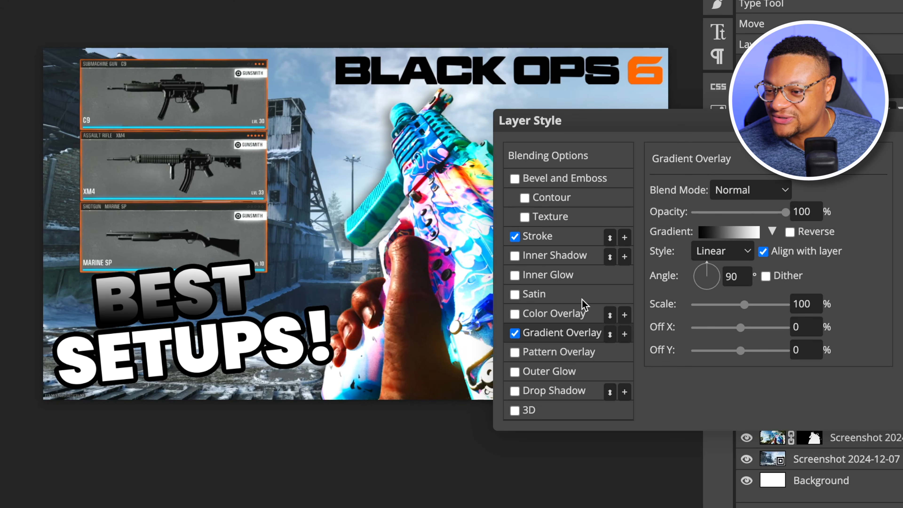
{"action": "left_click", "coordinate": [729, 231]}
Set the gradient's black colour stop at 0% to the orange sampled from the 6 in the BLACK OPS 6 logo
{"action": "left_click", "coordinate": [315, 311]}
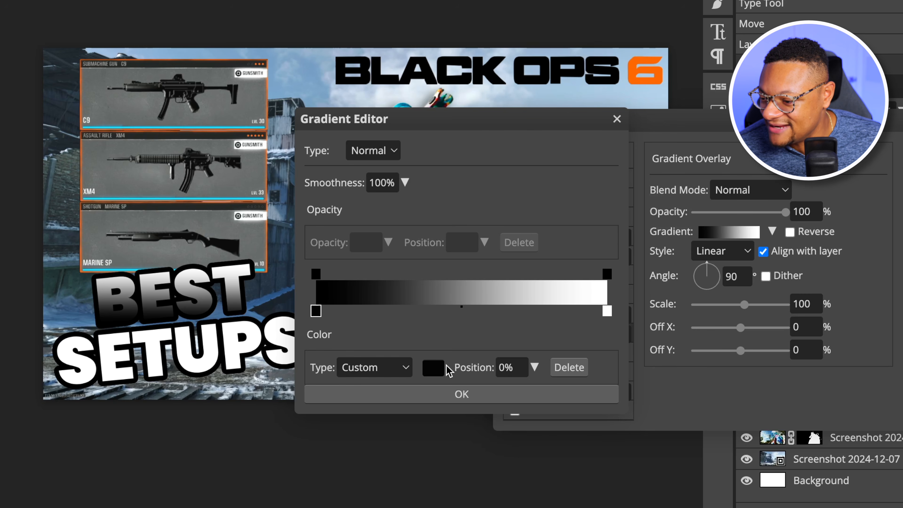
{"action": "left_click", "coordinate": [434, 368]}
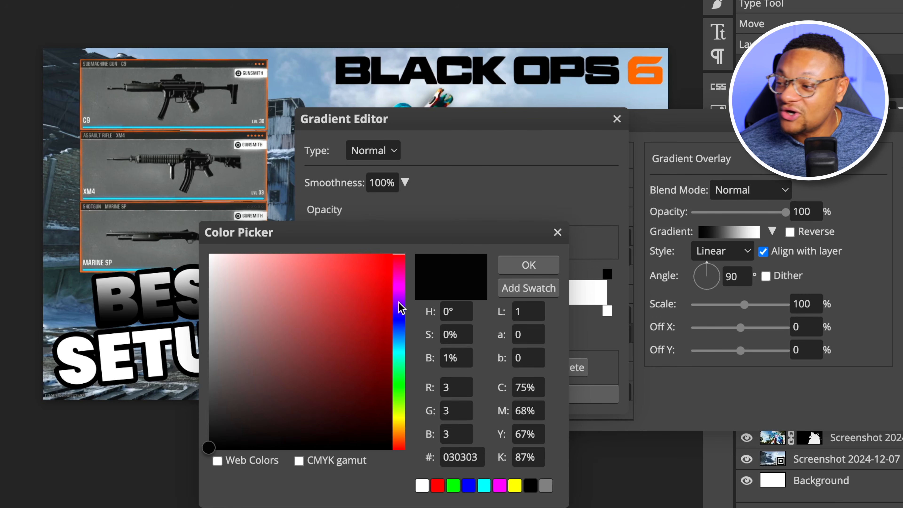
{"action": "left_click_drag", "start_coordinate": [401, 307], "coordinate": [400, 324]}
{"action": "left_click", "coordinate": [372, 315]}
{"action": "left_click", "coordinate": [378, 267]}
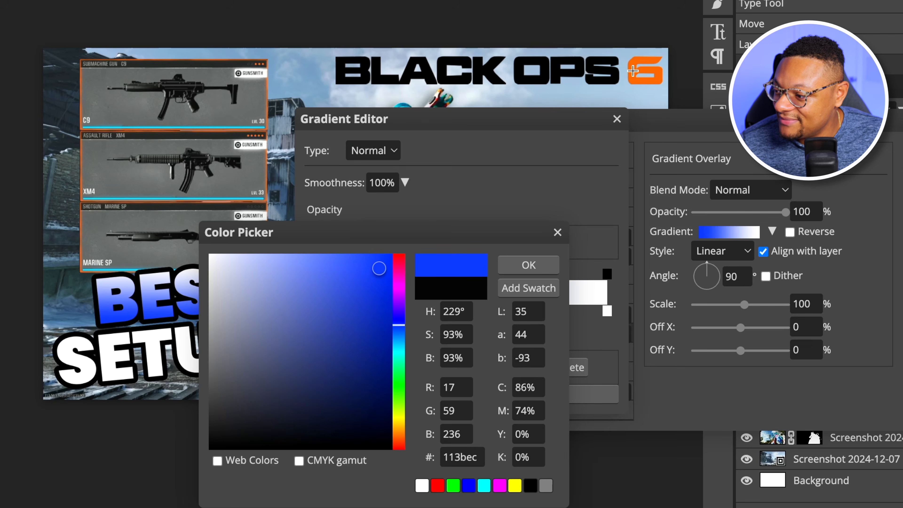
{"action": "left_click", "coordinate": [481, 178]}
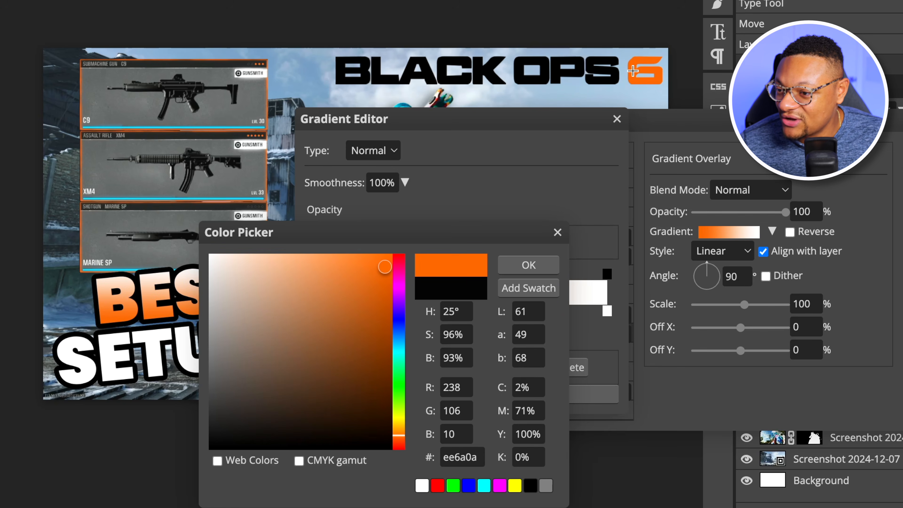
{"action": "left_click", "coordinate": [528, 266]}
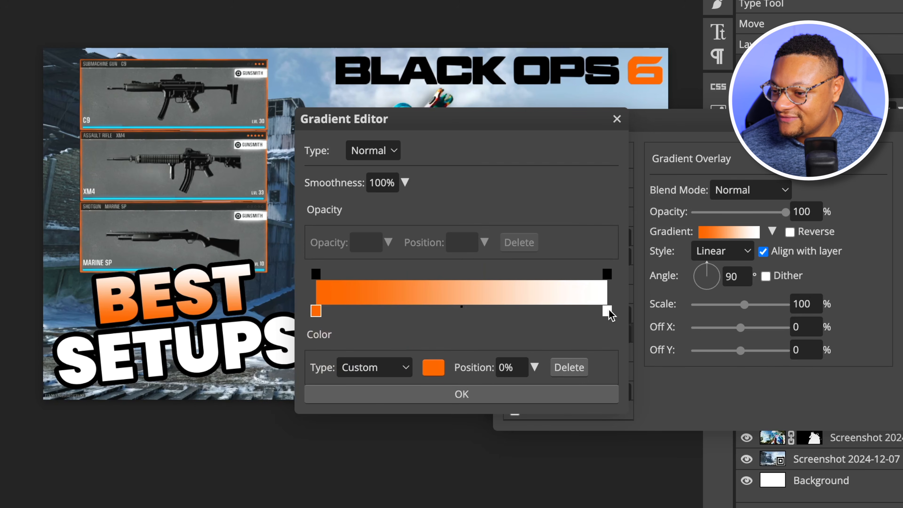
Change the gradient's white stop at 100% to a lighter yellow-orange, starting from the orange sampled from the logo's 6
{"action": "left_click", "coordinate": [608, 311]}
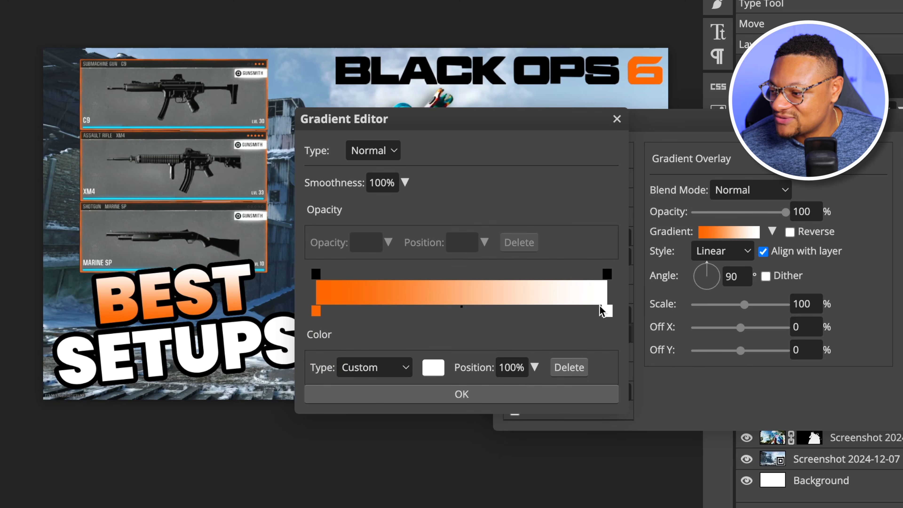
{"action": "left_click", "coordinate": [433, 367]}
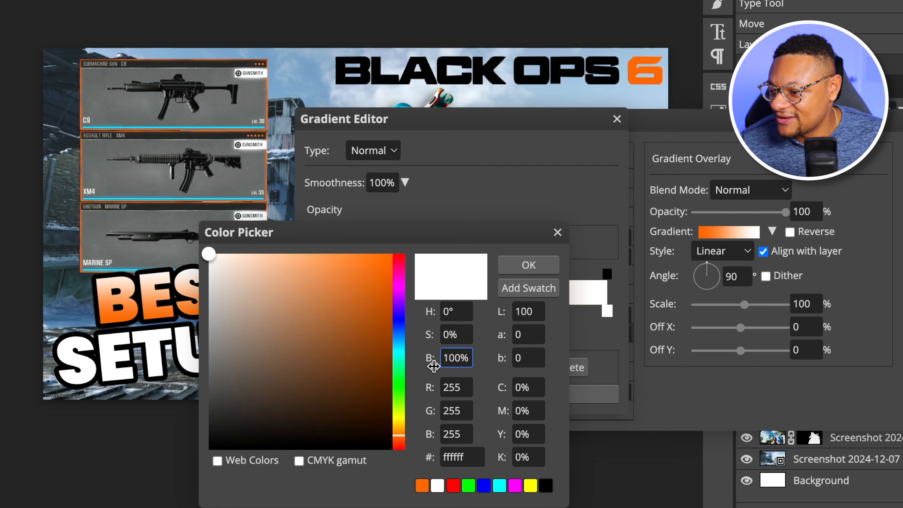
{"action": "left_click", "coordinate": [633, 69]}
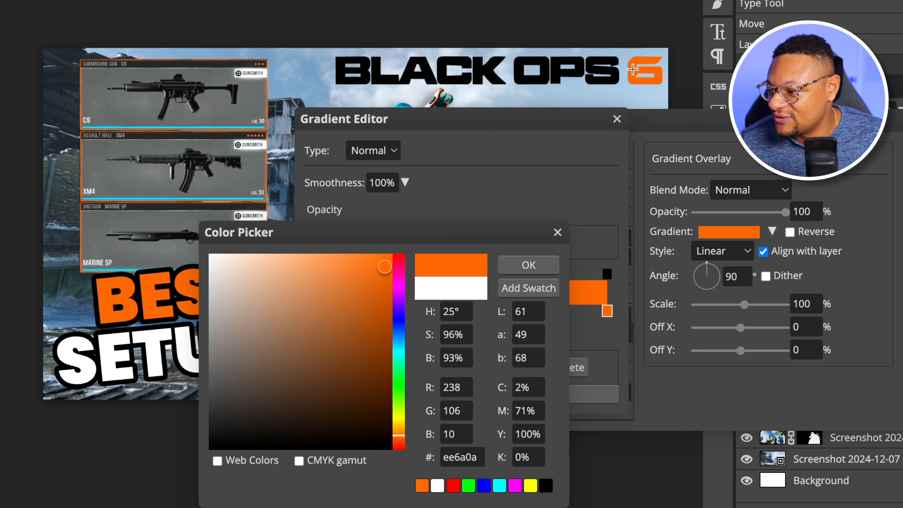
{"action": "left_click_drag", "start_coordinate": [390, 298], "coordinate": [340, 259]}
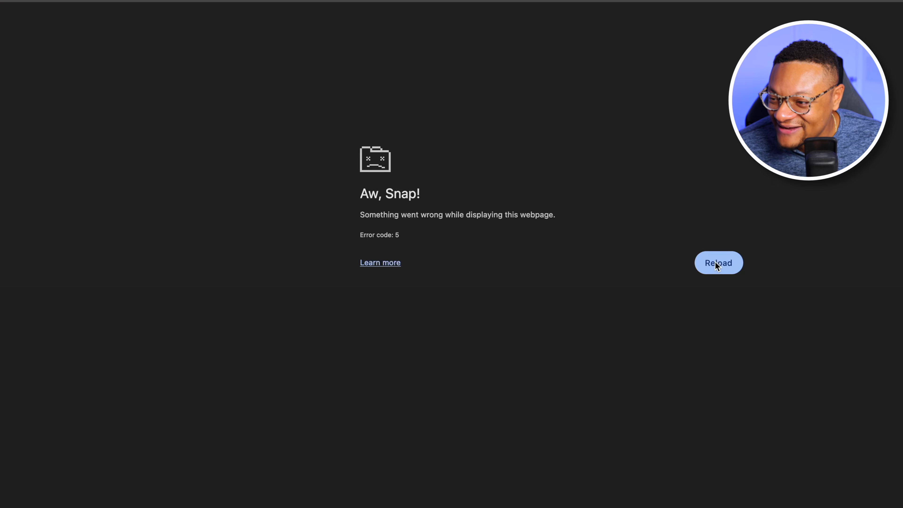
Reopen COD BO6.psd from the Thum Elements folder and apply the stroke and orange-to-yellow gradient overlay to the SETUP! text layer
{"action": "left_click", "coordinate": [715, 262]}
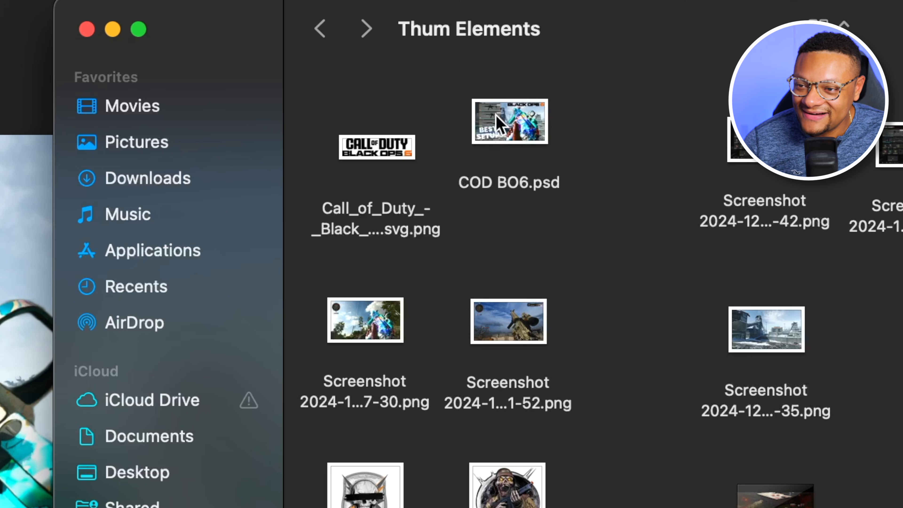
{"action": "left_click", "coordinate": [502, 128]}
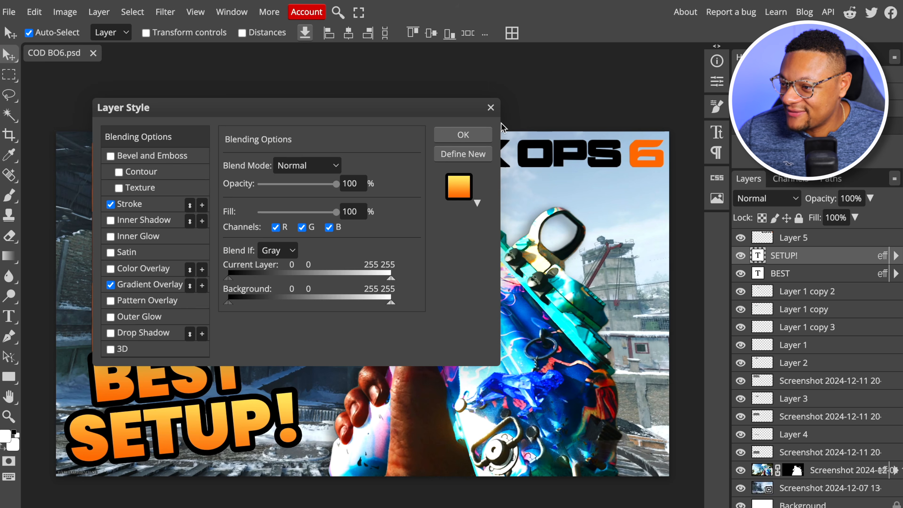
{"action": "left_click", "coordinate": [481, 137]}
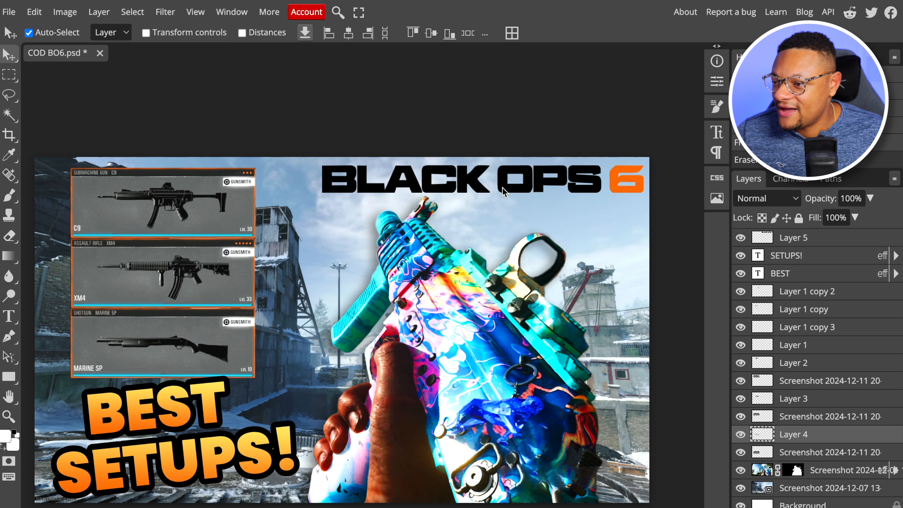
{"action": "left_click", "coordinate": [502, 189]}
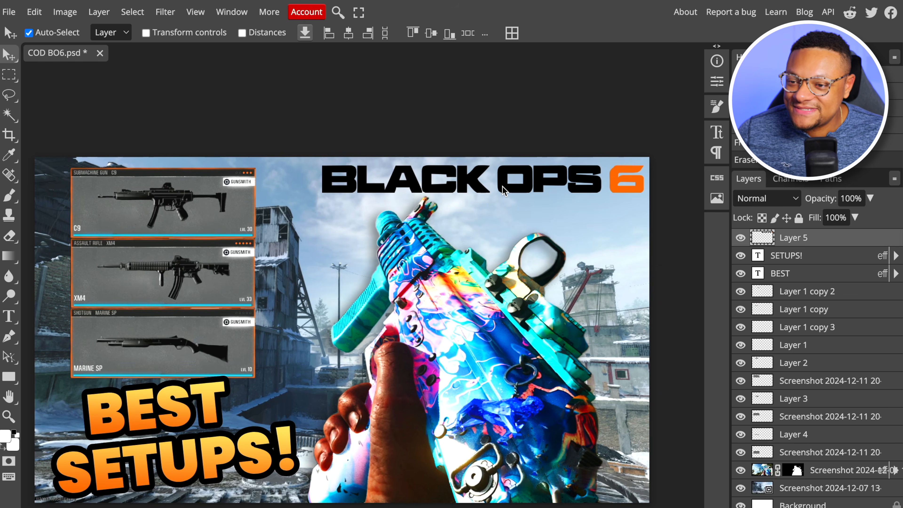
{"action": "left_click", "coordinate": [6, 116]}
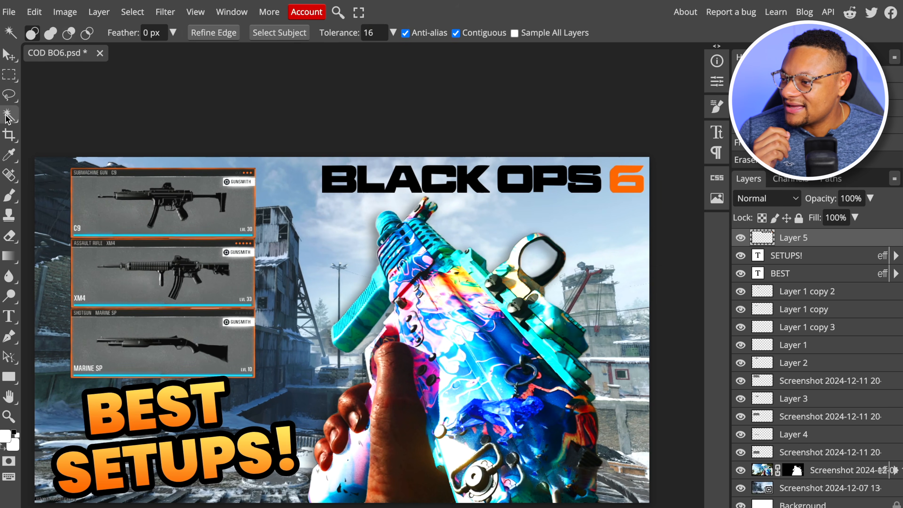
{"action": "left_click", "coordinate": [347, 185]}
{"action": "key", "text": "ctrl+d"}
{"action": "key", "text": "v"}
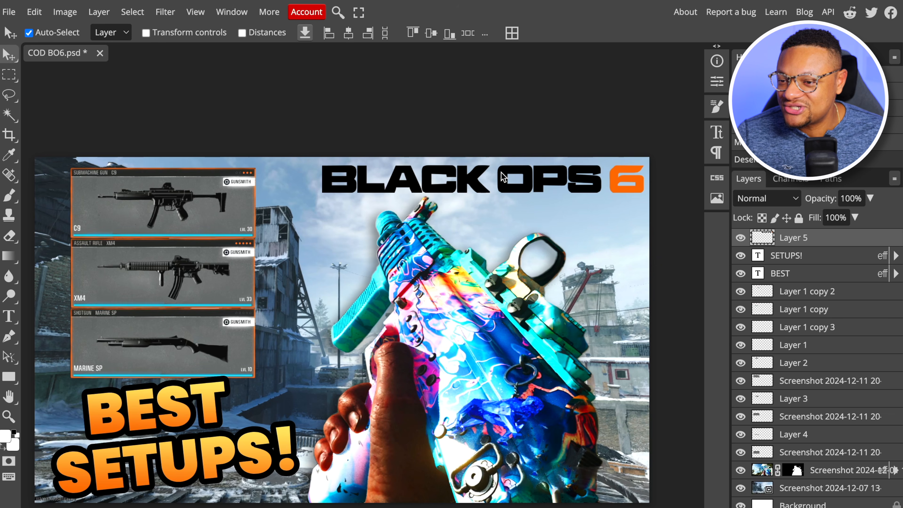
Add a white (ffffff) Color Overlay to the BLACK OPS 6 logo layer
{"action": "right_click", "coordinate": [832, 242]}
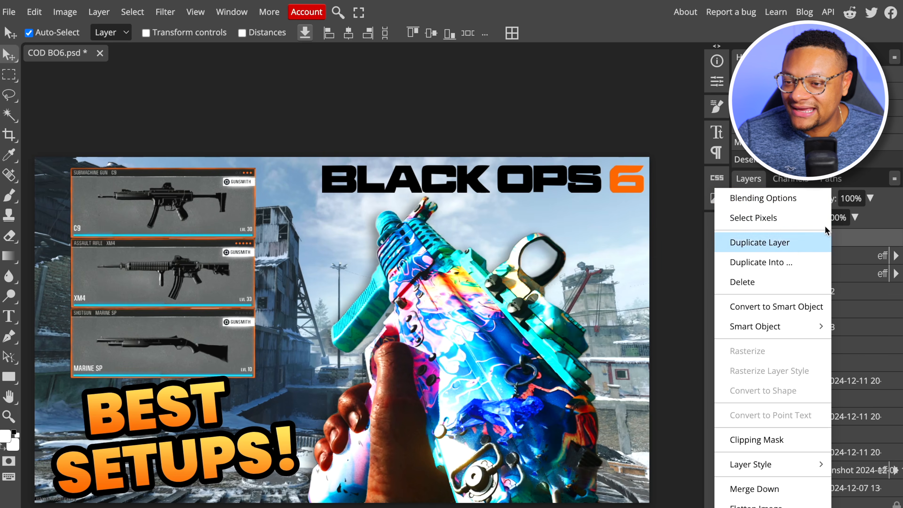
{"action": "left_click", "coordinate": [750, 196]}
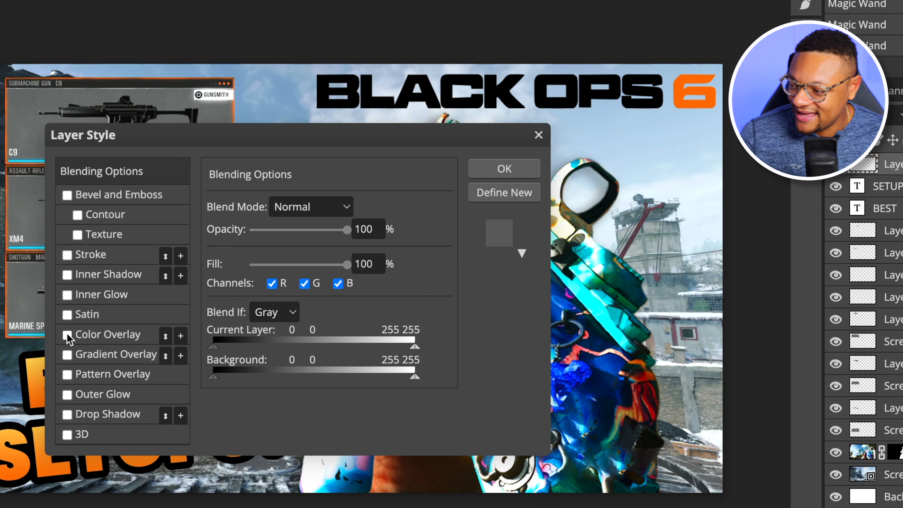
{"action": "left_click", "coordinate": [67, 335]}
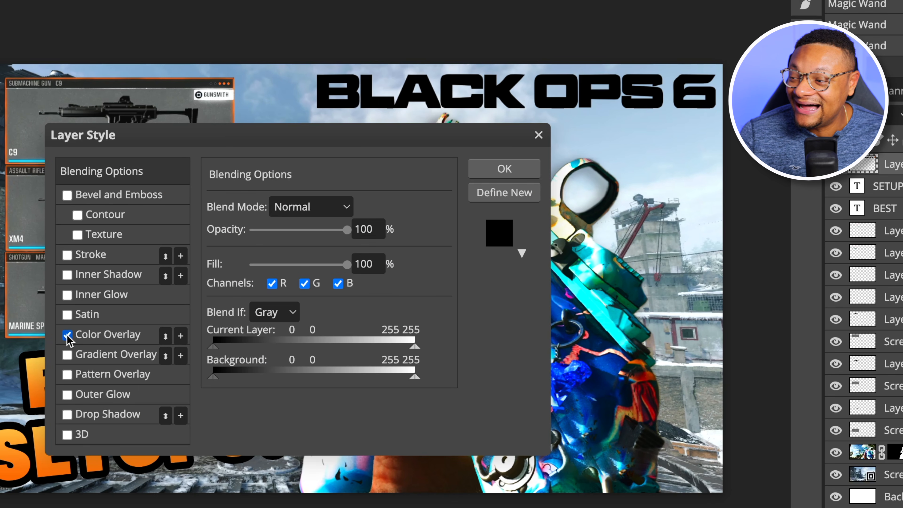
{"action": "left_click", "coordinate": [95, 336]}
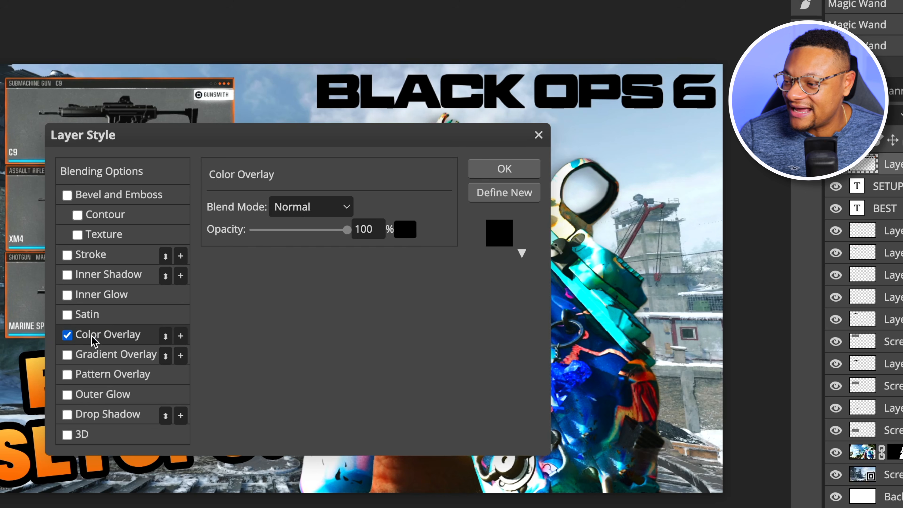
{"action": "left_click", "coordinate": [410, 234]}
{"action": "left_click_drag", "start_coordinate": [264, 258], "coordinate": [128, 114]}
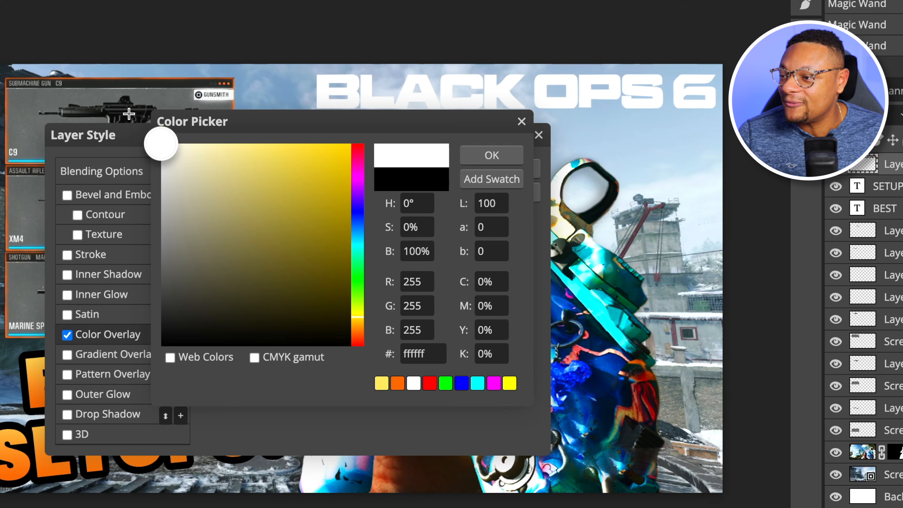
{"action": "left_click", "coordinate": [489, 157]}
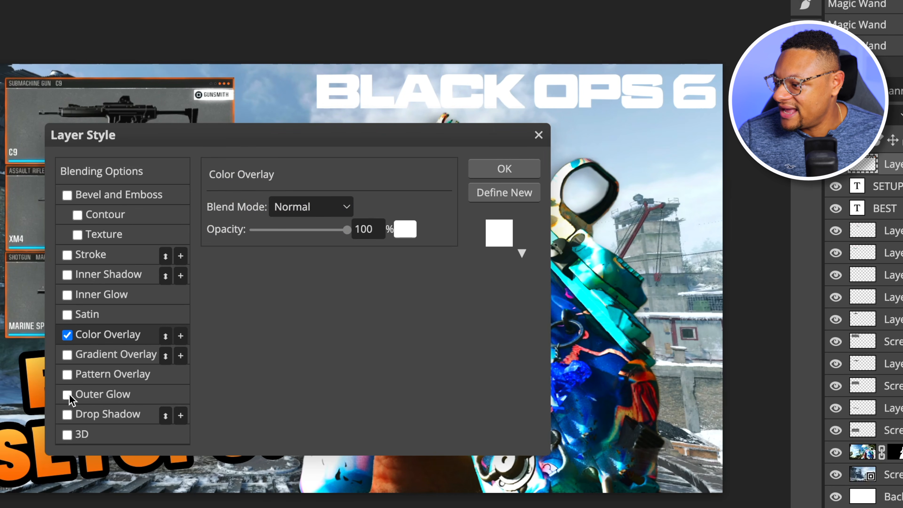
Add a black Drop Shadow to the logo layer with 100% opacity, 4 px distance, 100% spread and 11 px size, and apply the styles
{"action": "left_click", "coordinate": [68, 415]}
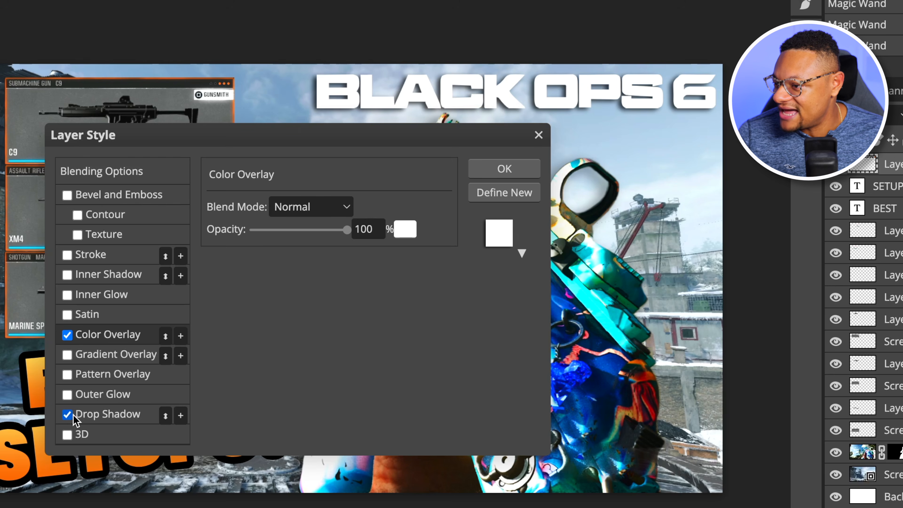
{"action": "left_click", "coordinate": [107, 416]}
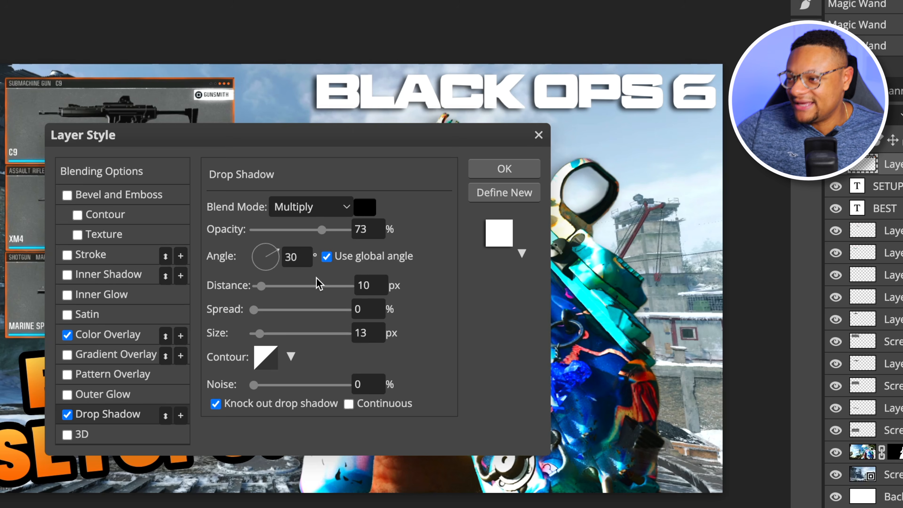
{"action": "left_click_drag", "start_coordinate": [322, 229], "coordinate": [349, 229]}
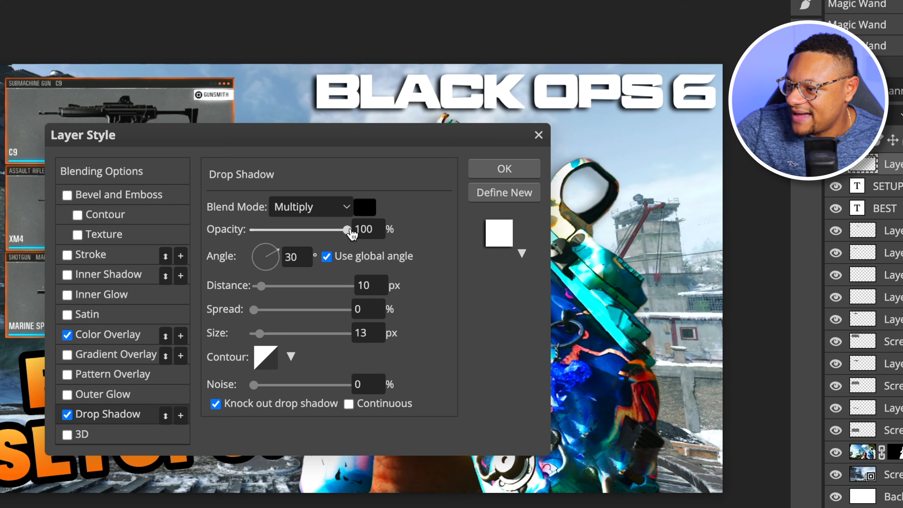
{"action": "left_click_drag", "start_coordinate": [272, 310], "coordinate": [352, 309]}
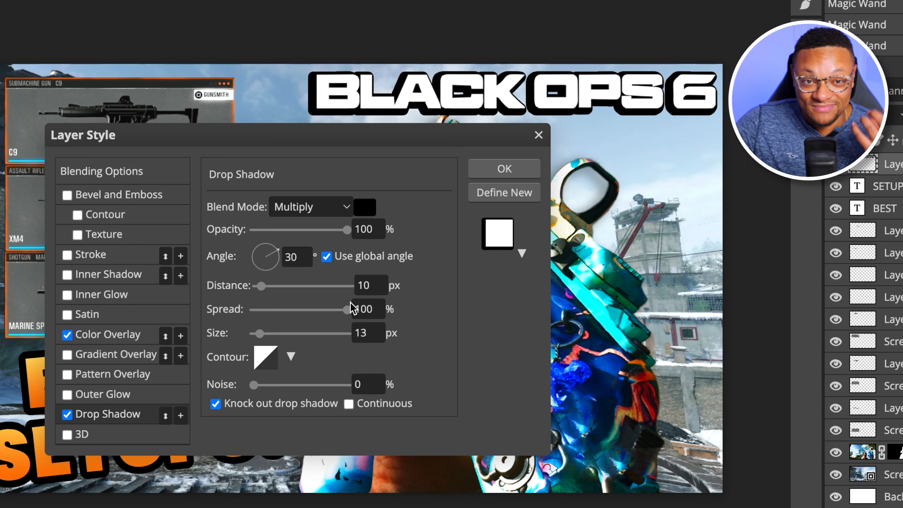
{"action": "left_click_drag", "start_coordinate": [259, 333], "coordinate": [258, 333]}
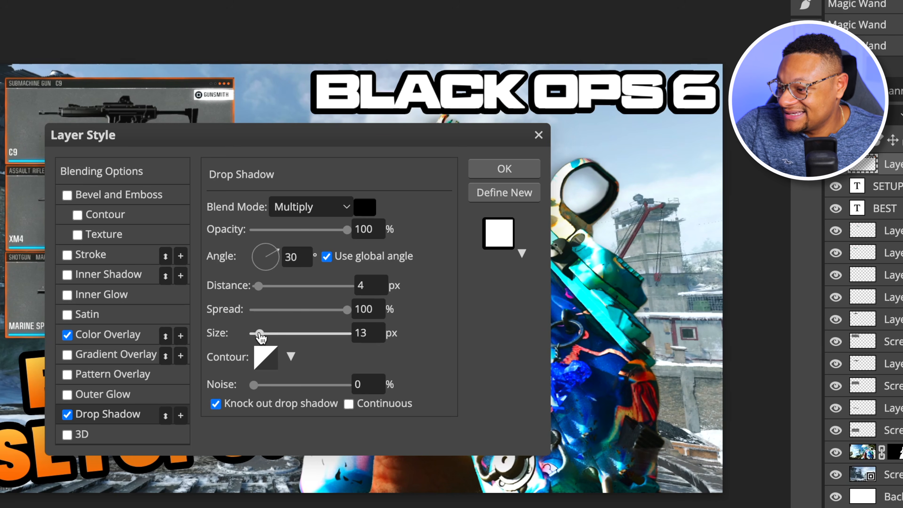
{"action": "left_click_drag", "start_coordinate": [259, 336], "coordinate": [259, 338]}
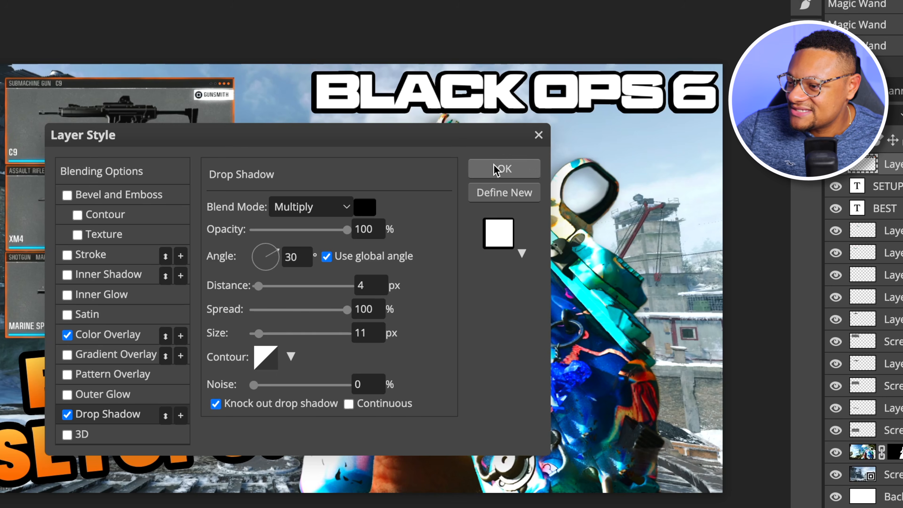
{"action": "left_click", "coordinate": [495, 174]}
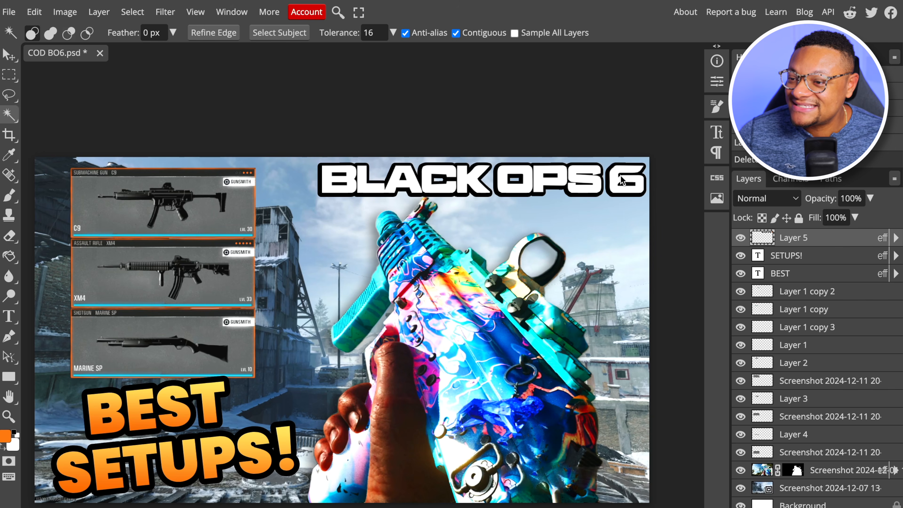
Select the 6 in the BLACK OPS 6 logo and copy it onto its own layer
{"action": "left_click", "coordinate": [615, 181]}
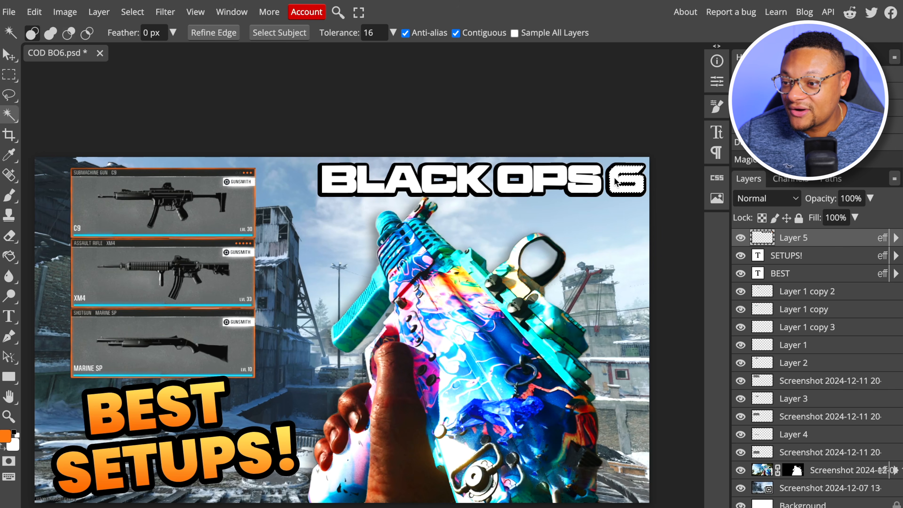
{"action": "right_click", "coordinate": [615, 181]}
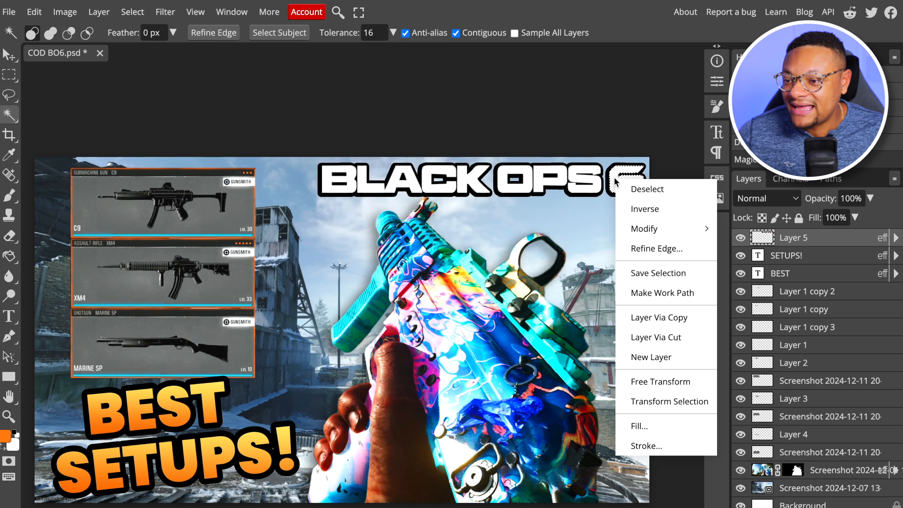
{"action": "left_click", "coordinate": [679, 319]}
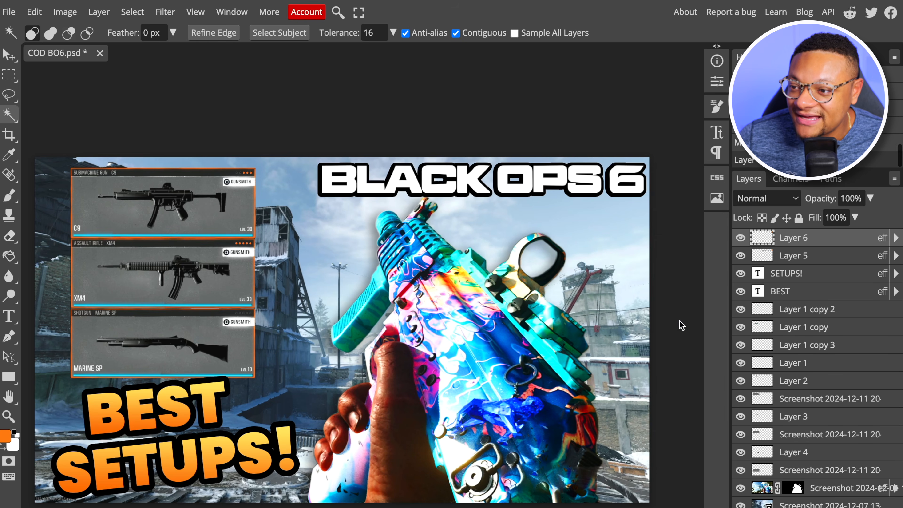
Disable the Color Overlay and Drop Shadow on the copied 6's layer
{"action": "right_click", "coordinate": [836, 240]}
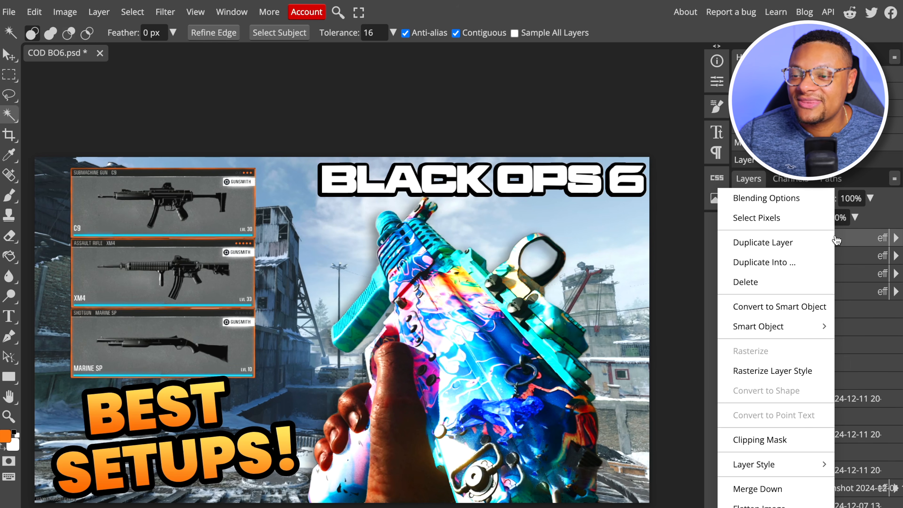
{"action": "left_click", "coordinate": [807, 200]}
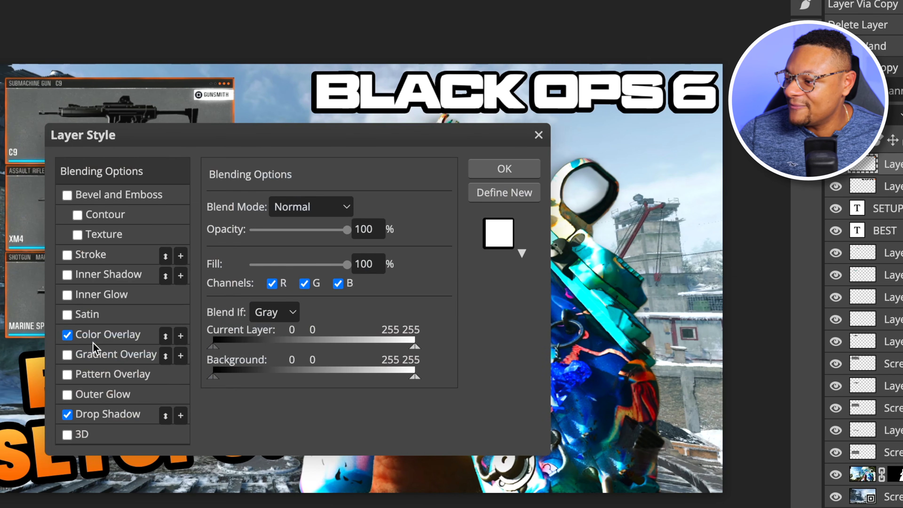
{"action": "left_click", "coordinate": [68, 337]}
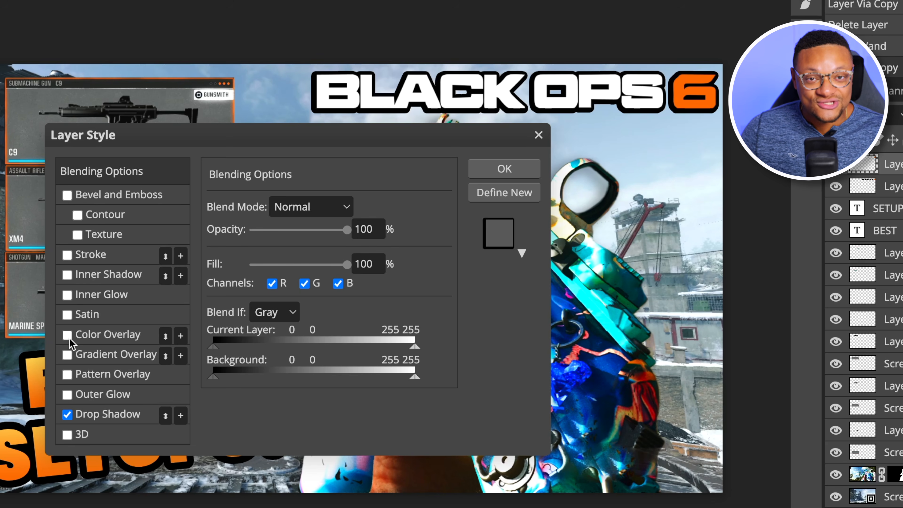
{"action": "left_click", "coordinate": [67, 415]}
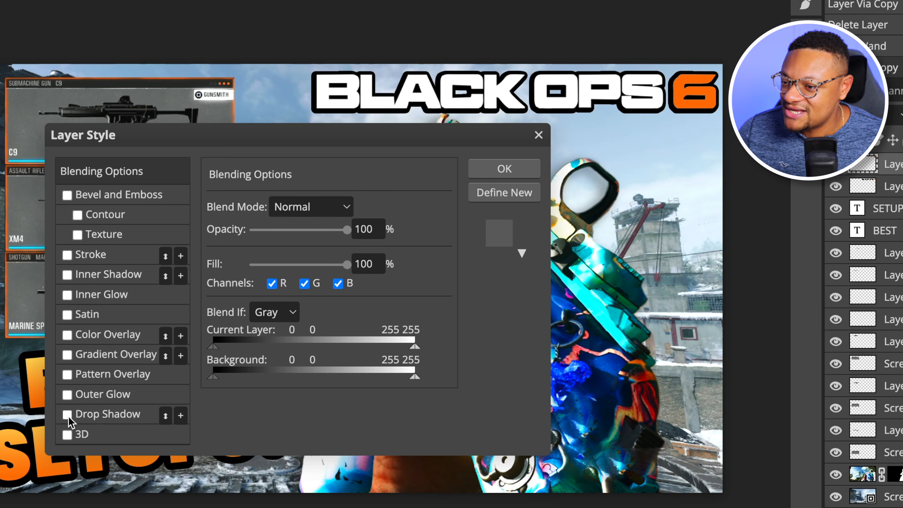
{"action": "left_click", "coordinate": [497, 171]}
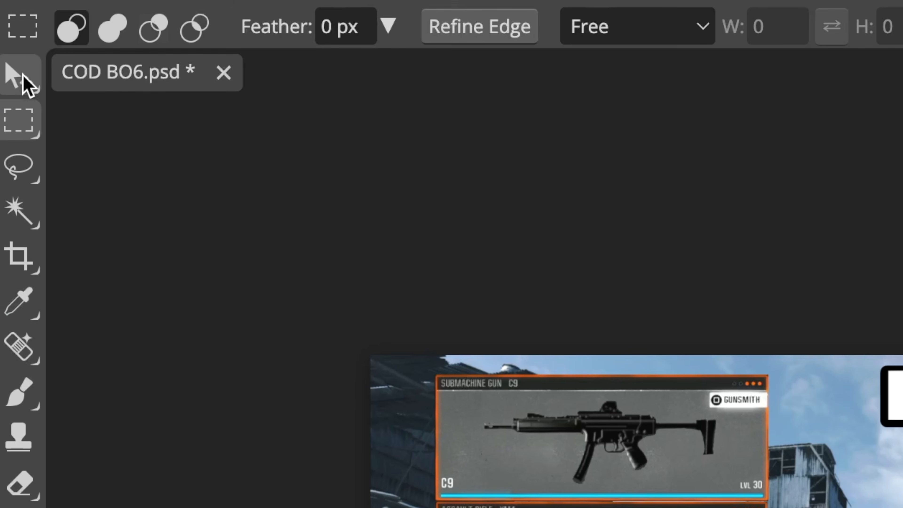
Apply a Gaussian Blur with a 1.7 px radius to the snowy map background layer
{"action": "left_click", "coordinate": [10, 54]}
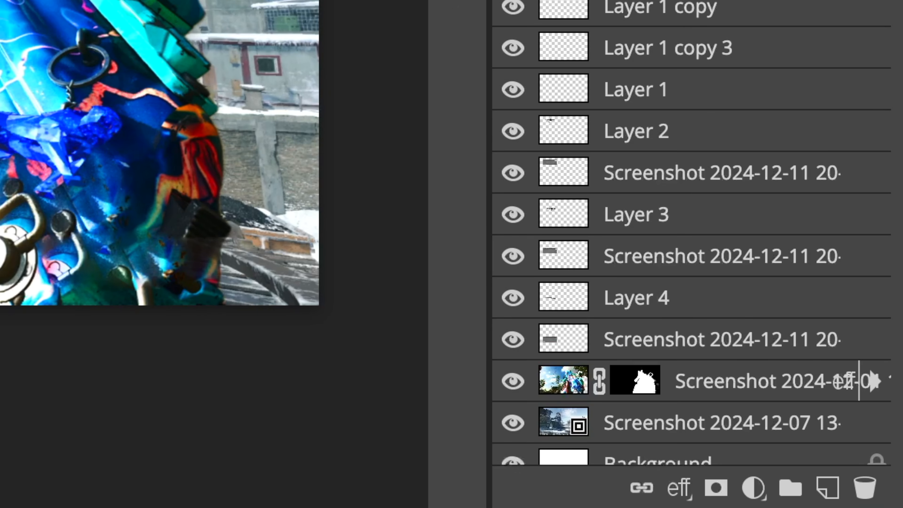
{"action": "left_click", "coordinate": [721, 423]}
{"action": "scroll", "coordinate": [567, 122], "scroll_direction": "down", "scroll_amount": 1}
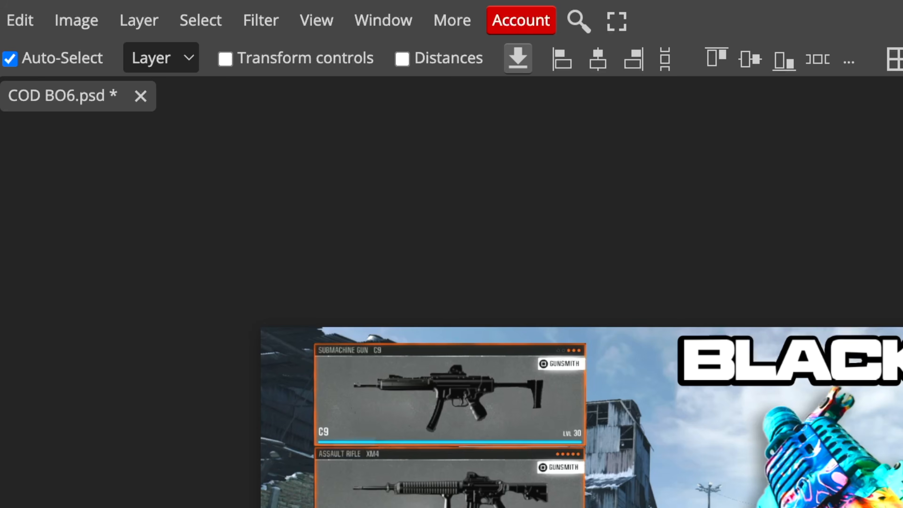
{"action": "left_click", "coordinate": [261, 21]}
{"action": "mouse_move", "coordinate": [390, 328]}
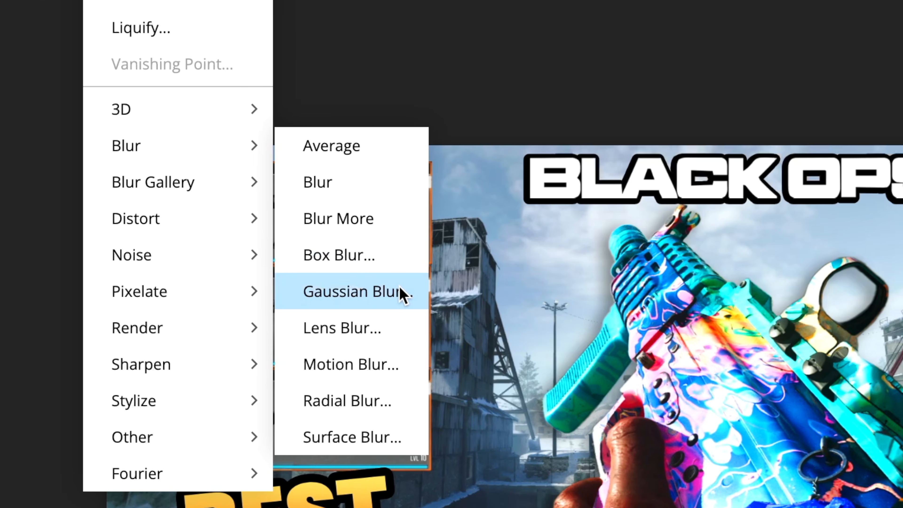
{"action": "left_click", "coordinate": [400, 290]}
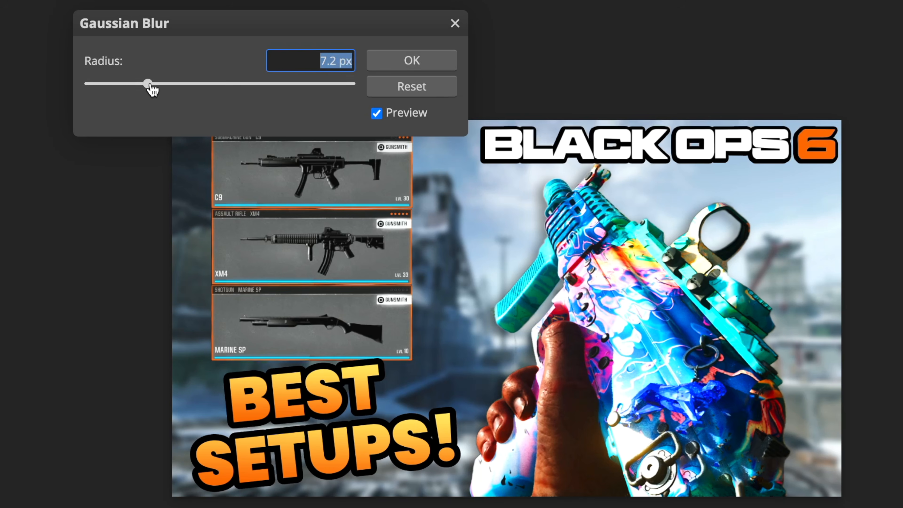
{"action": "left_click_drag", "start_coordinate": [153, 89], "coordinate": [128, 90]}
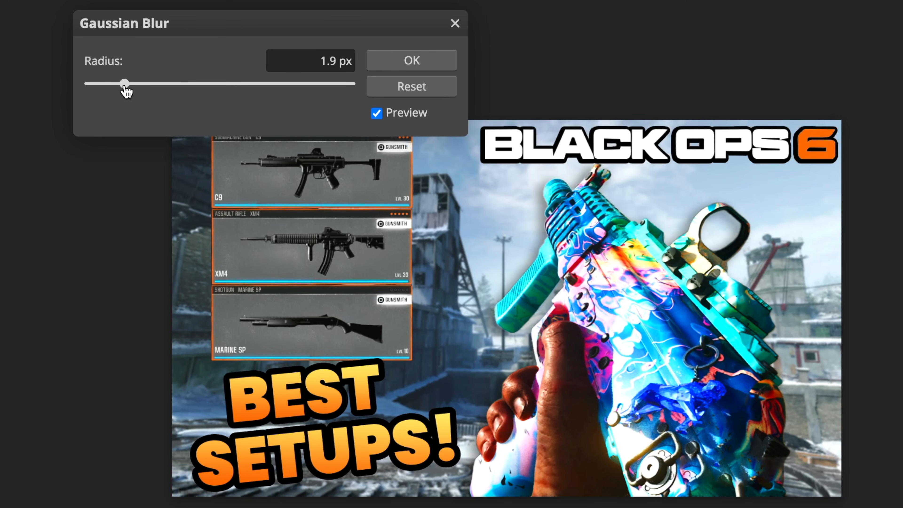
{"action": "left_click_drag", "start_coordinate": [125, 91], "coordinate": [120, 90]}
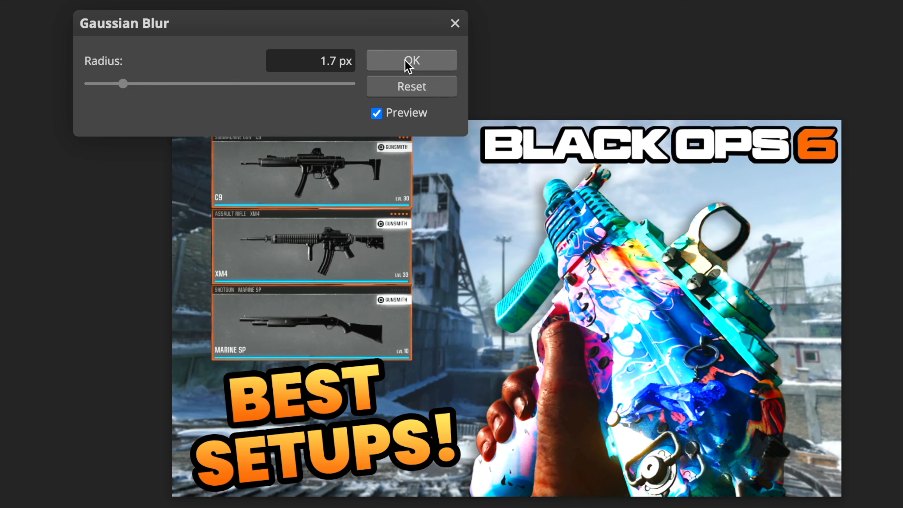
{"action": "left_click", "coordinate": [411, 60]}
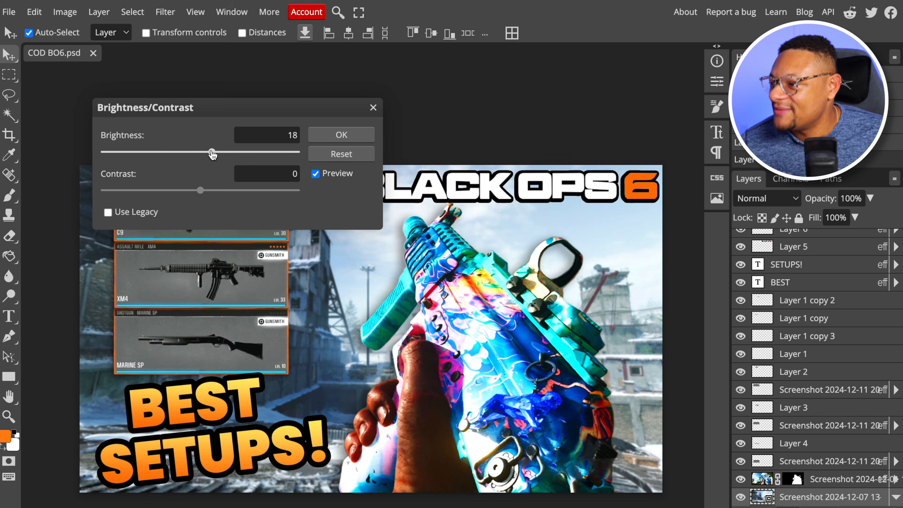
Set the snowy map background's brightness to 24 and apply a Hue/Saturation adjustment to the same layer
{"action": "left_click_drag", "start_coordinate": [209, 153], "coordinate": [216, 152]}
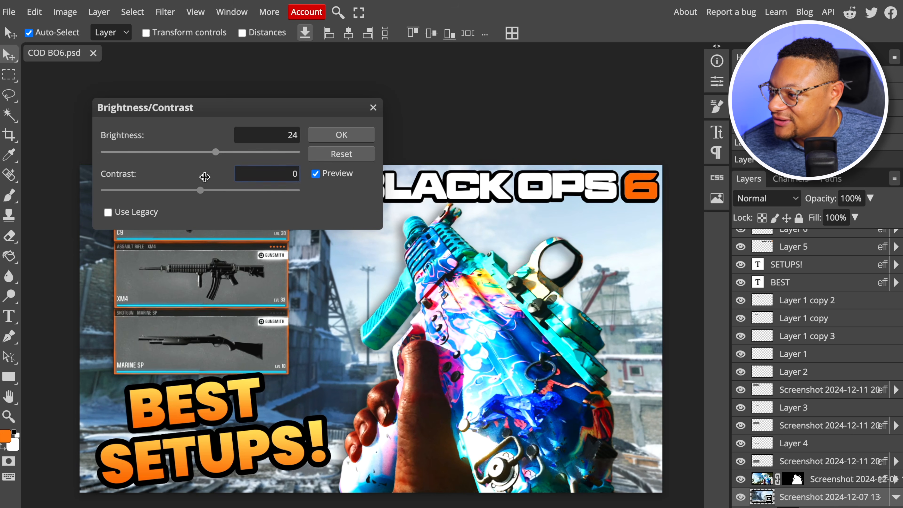
{"action": "left_click", "coordinate": [324, 138]}
{"action": "left_click", "coordinate": [64, 12]}
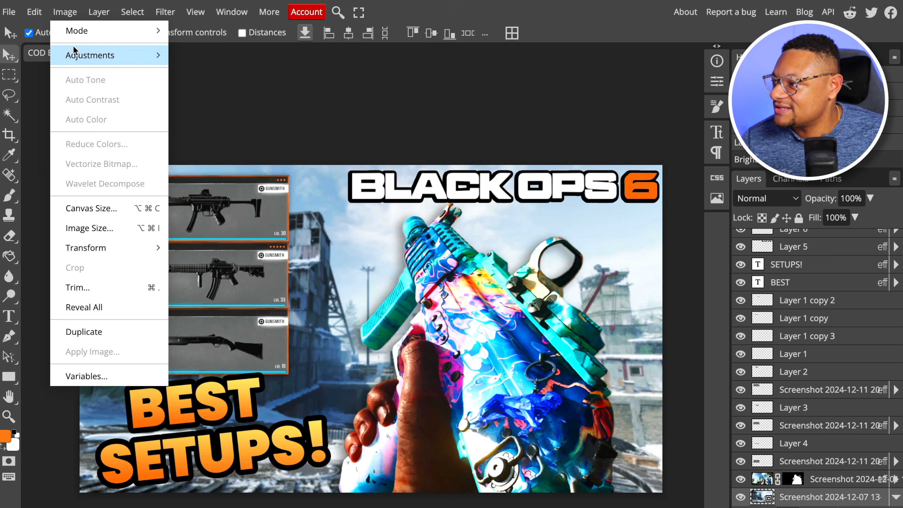
{"action": "mouse_move", "coordinate": [73, 55]}
{"action": "left_click", "coordinate": [210, 155]}
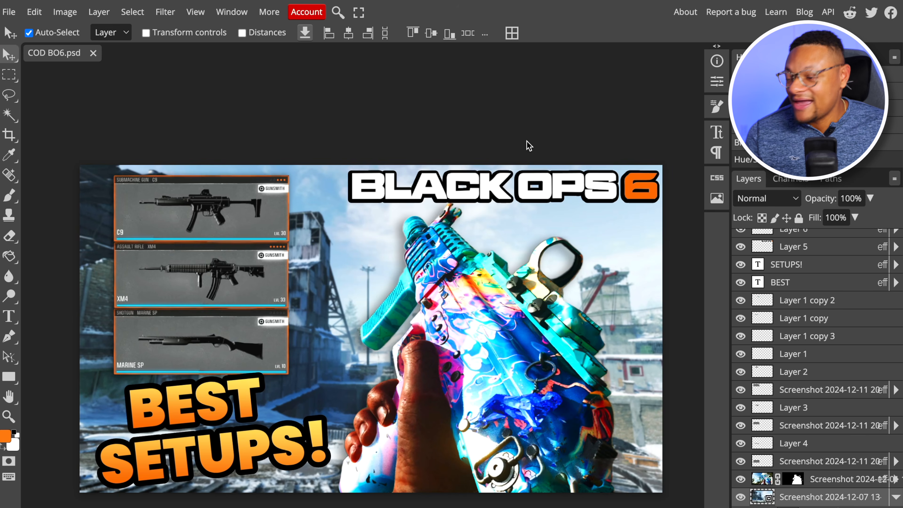
{"action": "scroll", "coordinate": [526, 140], "scroll_direction": "down", "scroll_amount": 1}
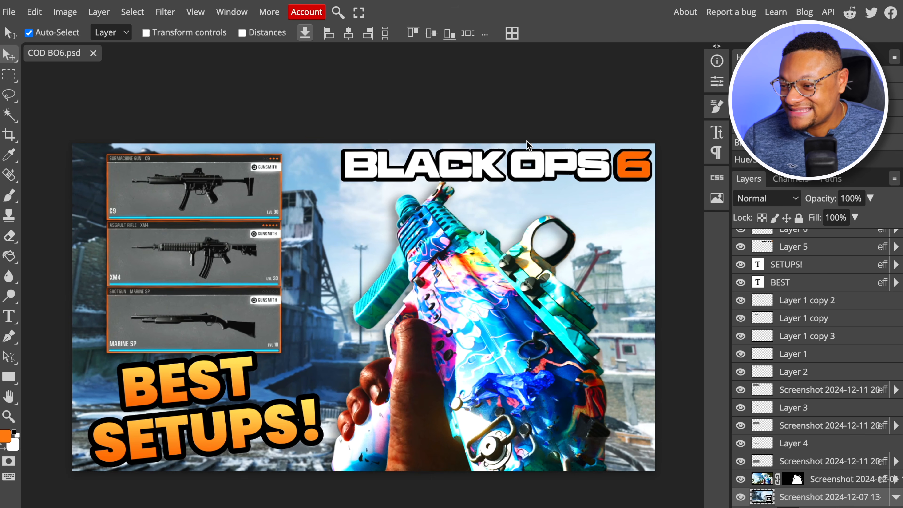
{"action": "scroll", "coordinate": [469, 238], "scroll_direction": "up", "scroll_amount": 1}
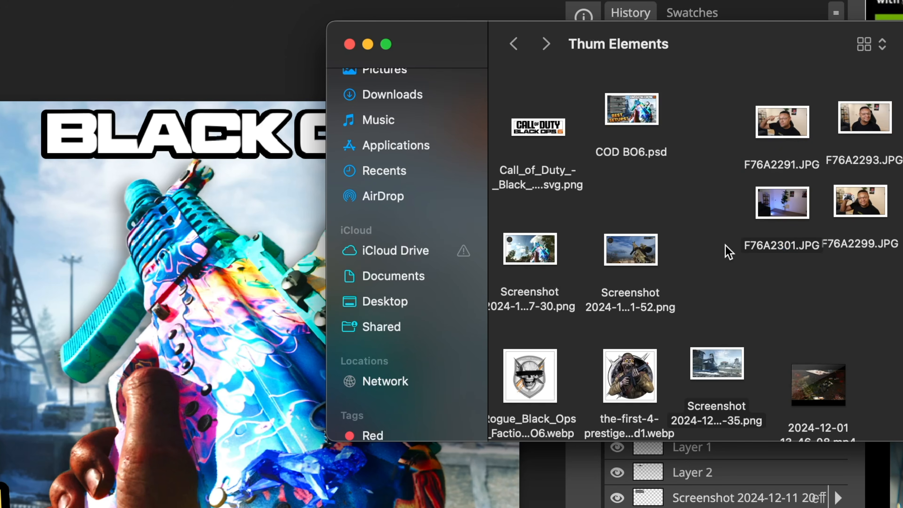
Import the photos F76A2291.JPG and F76A2301.JPG, raise both layers to the top of the stack and shift them clear of the weapon cards
{"action": "left_click_drag", "start_coordinate": [729, 252], "coordinate": [795, 118]}
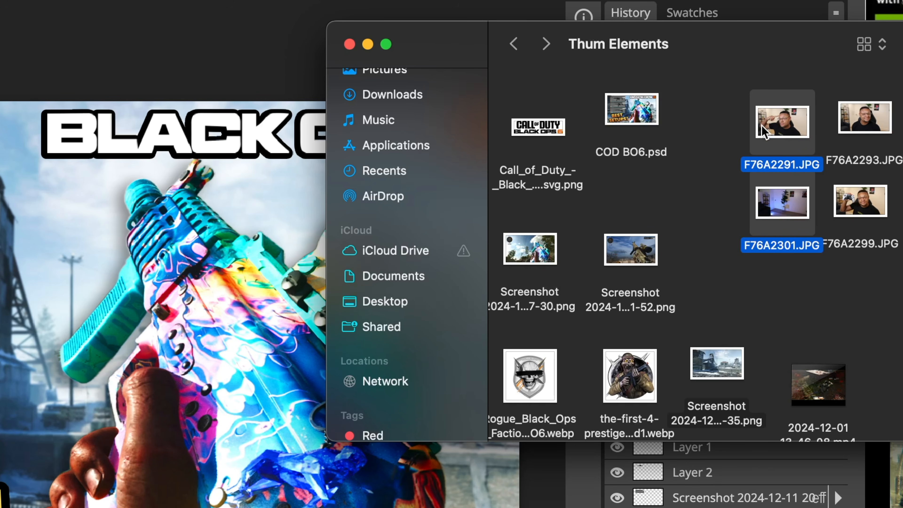
{"action": "left_click_drag", "start_coordinate": [786, 130], "coordinate": [76, 256]}
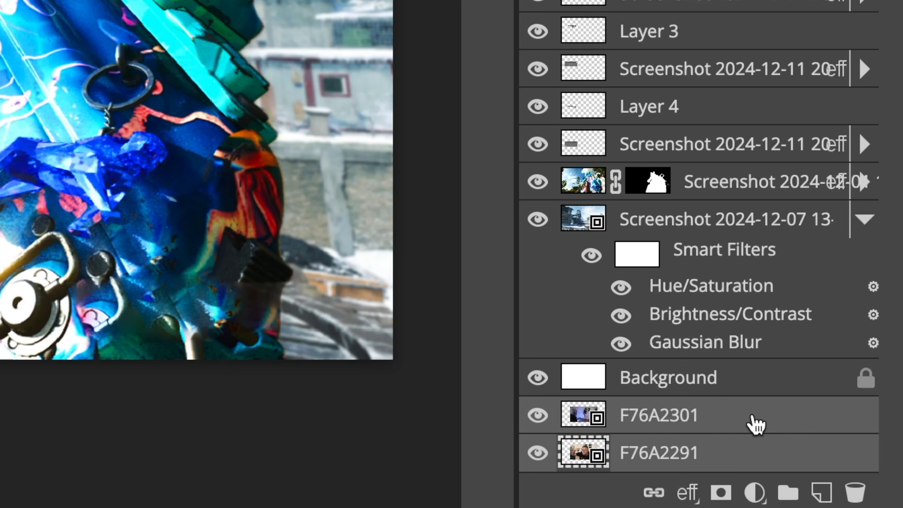
{"action": "left_click_drag", "start_coordinate": [755, 423], "coordinate": [833, 251]}
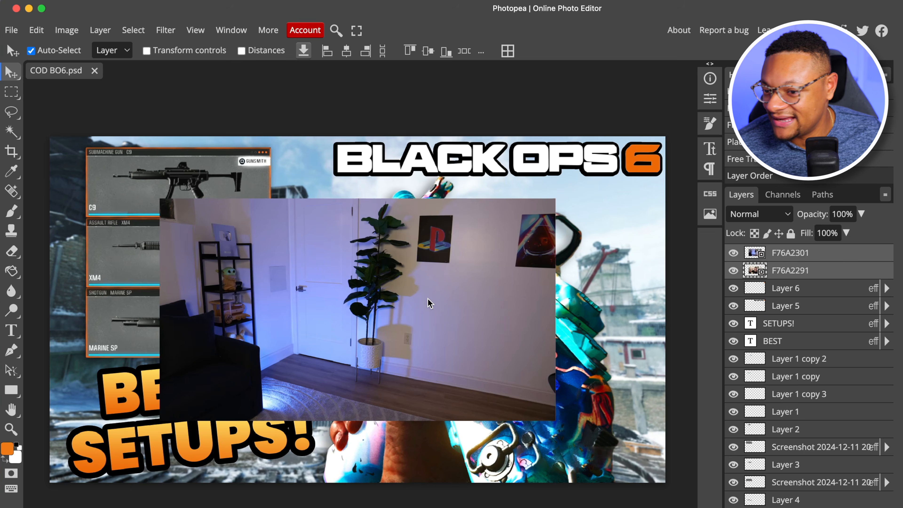
{"action": "left_click_drag", "start_coordinate": [256, 350], "coordinate": [431, 310]}
{"action": "left_click_drag", "start_coordinate": [214, 279], "coordinate": [392, 342]}
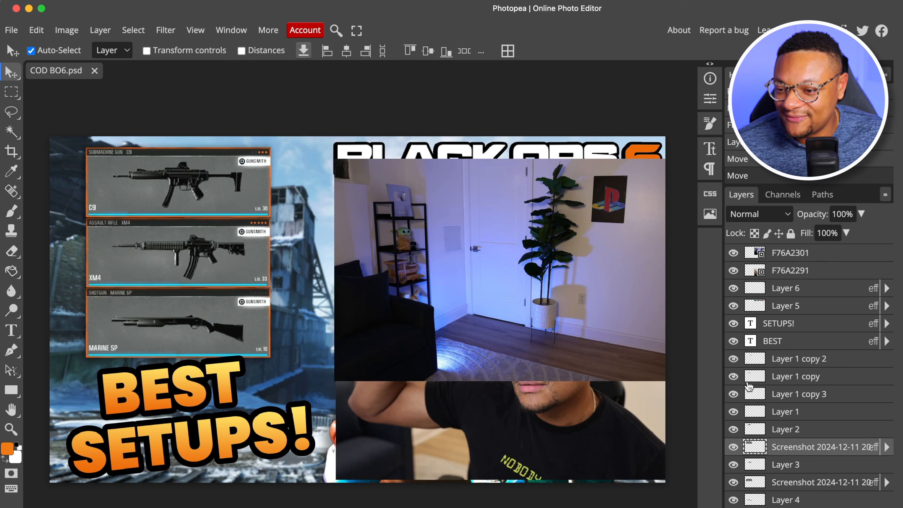
Hide the weapon card layers along with the BEST and SETUPS! text layers
{"action": "left_click", "coordinate": [733, 359]}
{"action": "left_click", "coordinate": [734, 376]}
{"action": "left_click", "coordinate": [733, 393]}
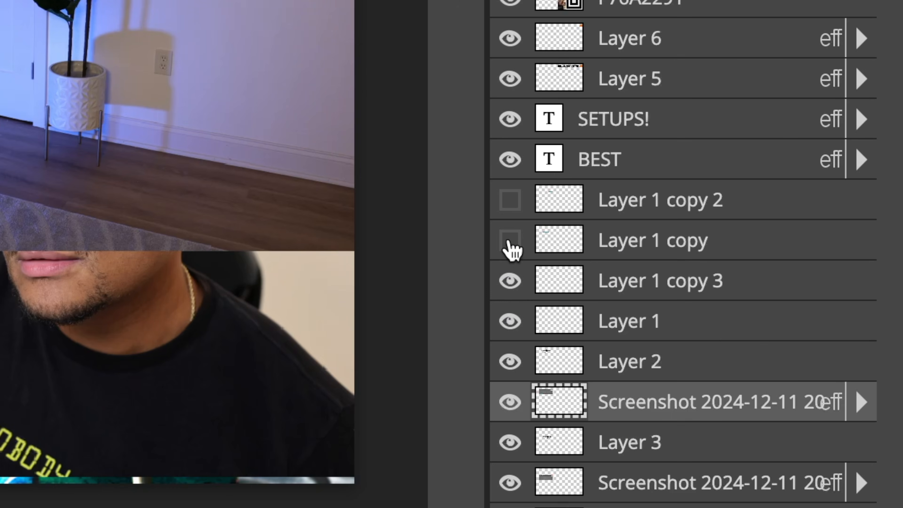
{"action": "left_click", "coordinate": [508, 328]}
{"action": "left_click", "coordinate": [511, 367]}
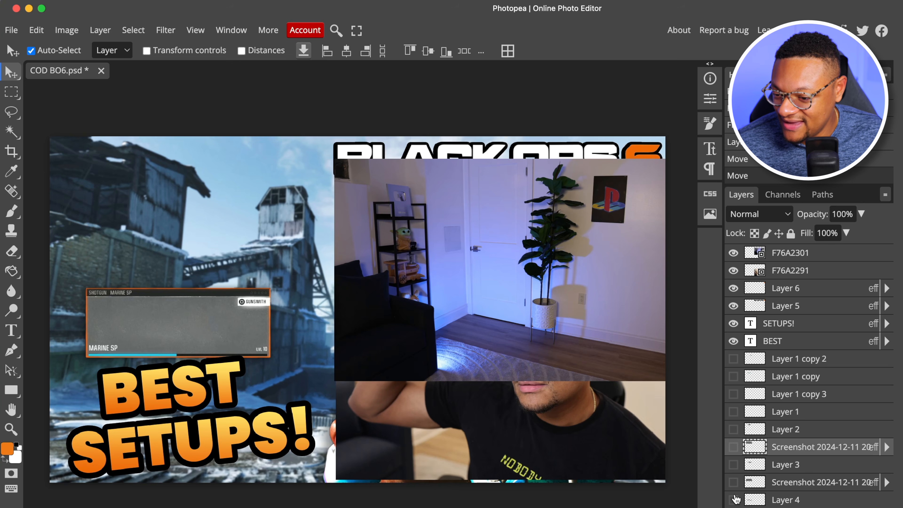
{"action": "scroll", "coordinate": [735, 495], "scroll_direction": "down", "scroll_amount": 2}
{"action": "left_click", "coordinate": [734, 478]}
{"action": "left_click", "coordinate": [229, 373]}
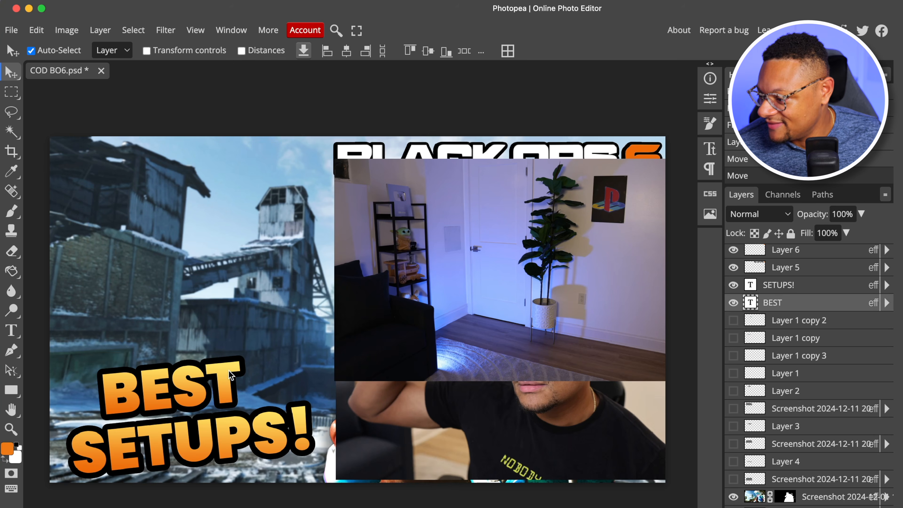
{"action": "left_click", "coordinate": [733, 302]}
{"action": "left_click", "coordinate": [733, 284]}
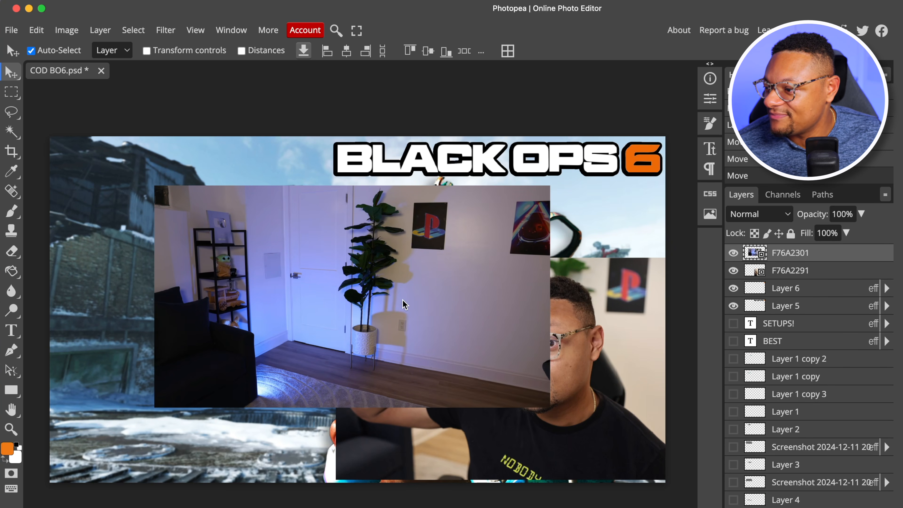
Move the F76A2301 room photo towards the left of the canvas and hide the F76A2291 portrait layer
{"action": "left_click_drag", "start_coordinate": [404, 300], "coordinate": [353, 300]}
{"action": "left_click", "coordinate": [571, 305]}
{"action": "left_click", "coordinate": [733, 271]}
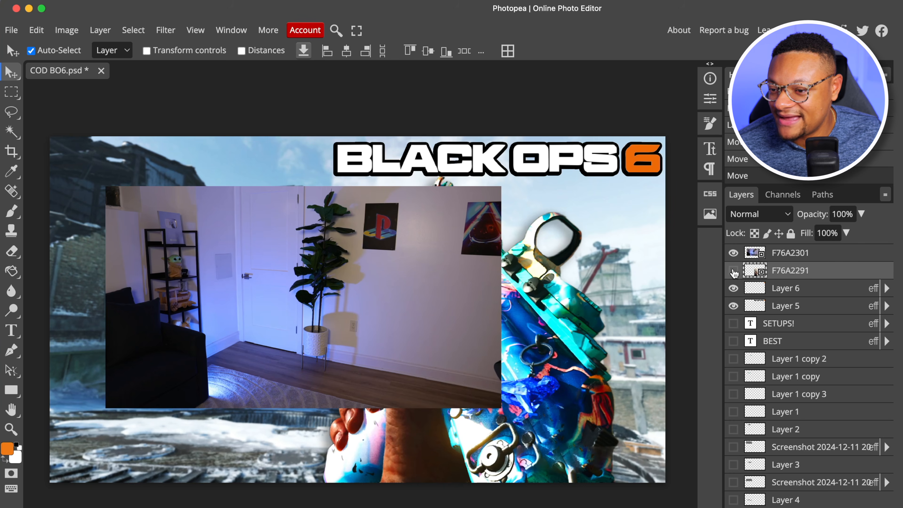
Scale down the F76A2301 room photo, tilt it slightly counterclockwise and position it beside the gun on the canvas's left half
{"action": "left_click_drag", "start_coordinate": [367, 275], "coordinate": [339, 276]}
{"action": "key", "text": "ctrl+t"}
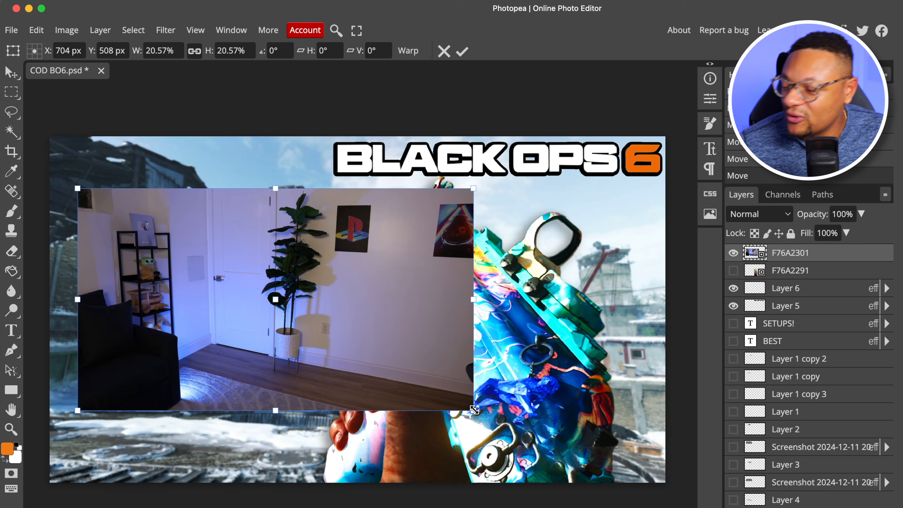
{"action": "left_click_drag", "start_coordinate": [474, 410], "coordinate": [326, 328]}
{"action": "left_click_drag", "start_coordinate": [204, 278], "coordinate": [198, 316]}
{"action": "left_click_drag", "start_coordinate": [313, 367], "coordinate": [304, 353]}
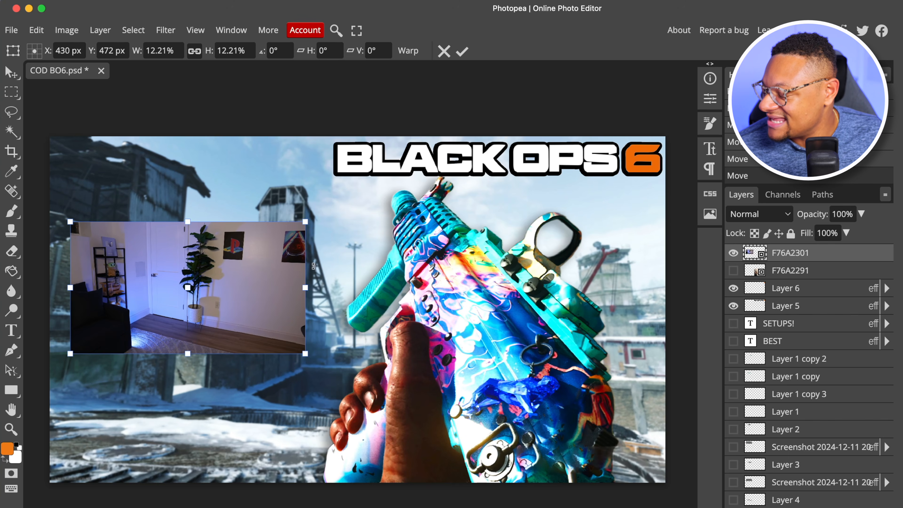
{"action": "left_click_drag", "start_coordinate": [313, 266], "coordinate": [313, 260]}
{"action": "left_click_drag", "start_coordinate": [301, 214], "coordinate": [331, 195]}
{"action": "left_click_drag", "start_coordinate": [252, 243], "coordinate": [247, 244]}
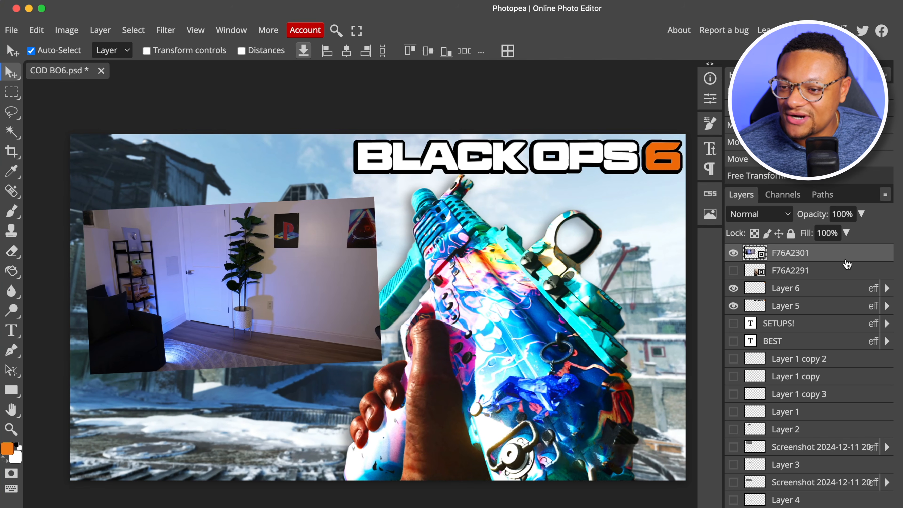
Add an 11 px white outside stroke to the F76A2301 room photo
{"action": "right_click", "coordinate": [838, 258]}
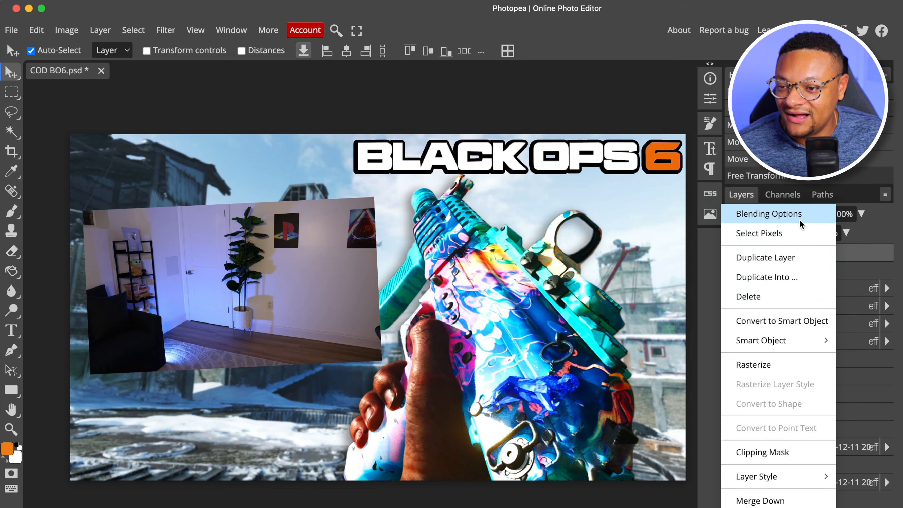
{"action": "left_click", "coordinate": [796, 221]}
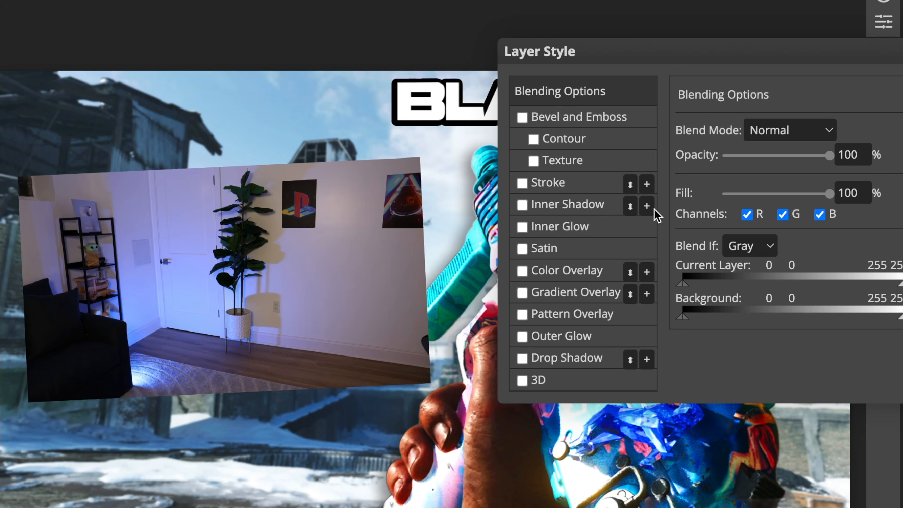
{"action": "left_click", "coordinate": [522, 183]}
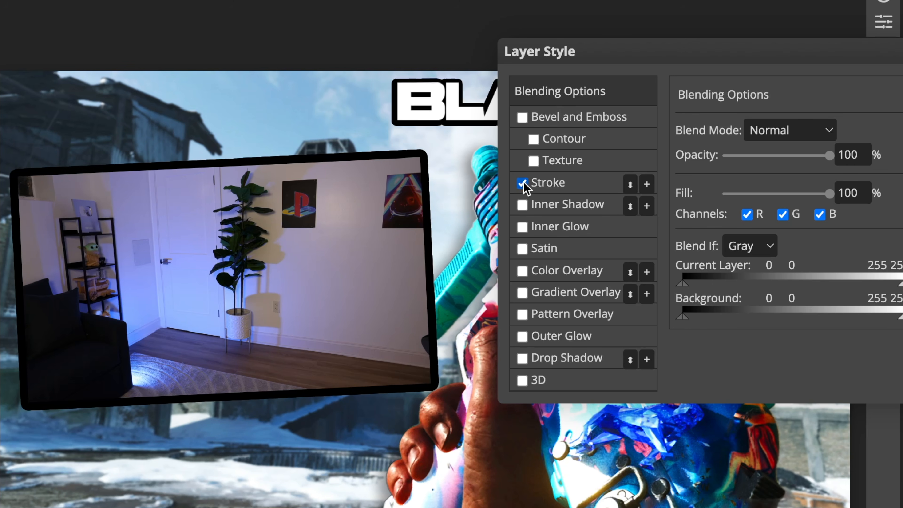
{"action": "left_click", "coordinate": [555, 184]}
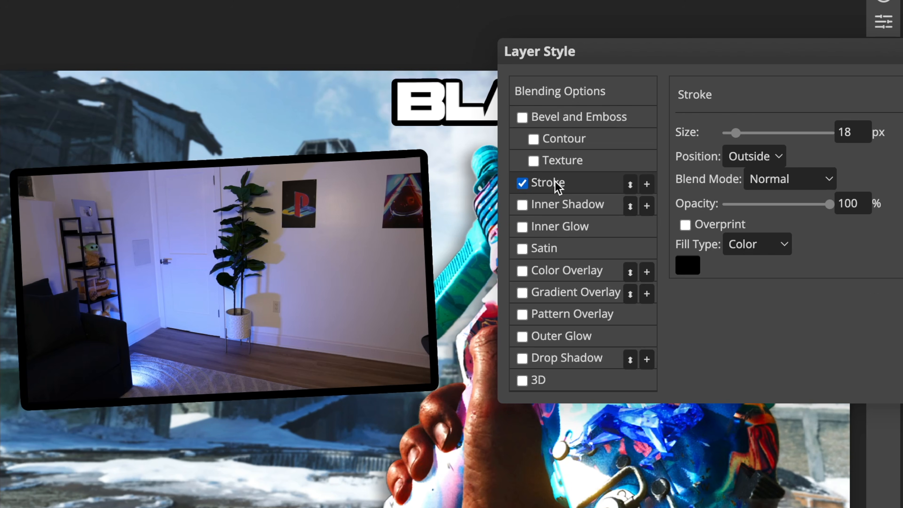
{"action": "left_click", "coordinate": [690, 267]}
{"action": "left_click", "coordinate": [175, 213]}
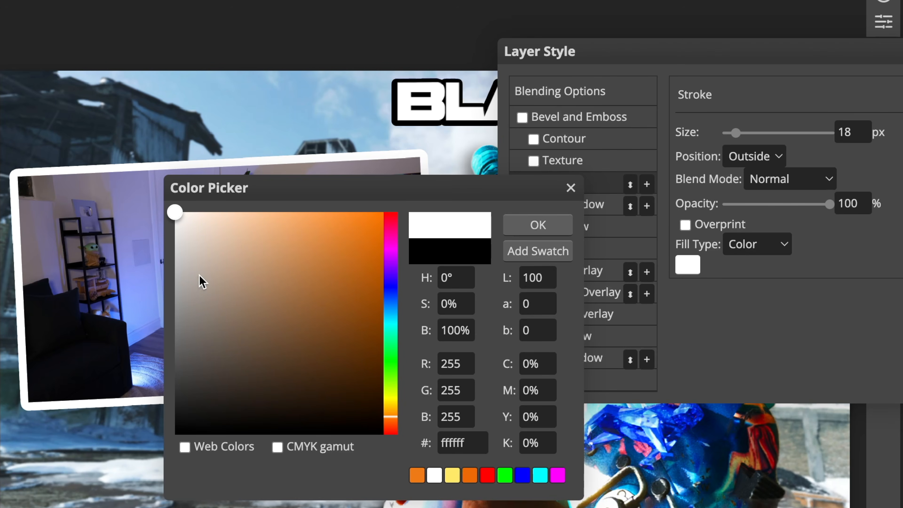
{"action": "left_click", "coordinate": [564, 225]}
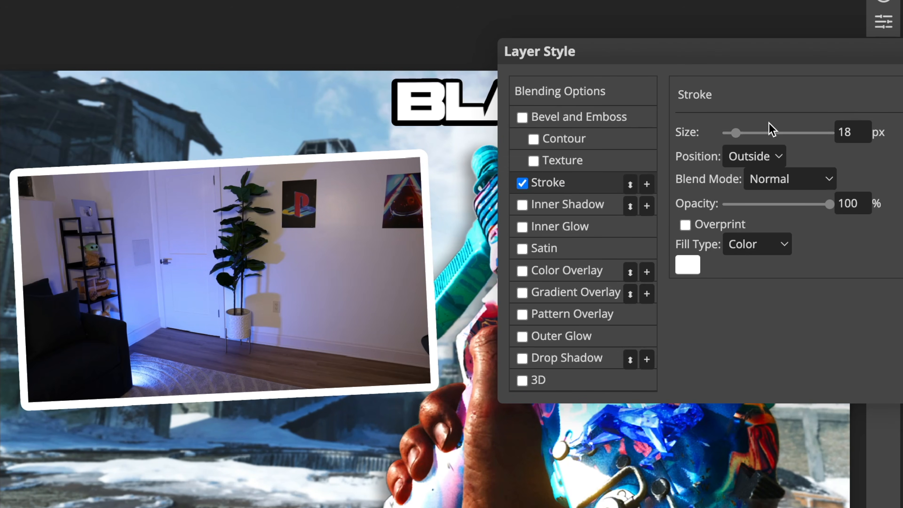
{"action": "left_click_drag", "start_coordinate": [736, 138], "coordinate": [733, 141]}
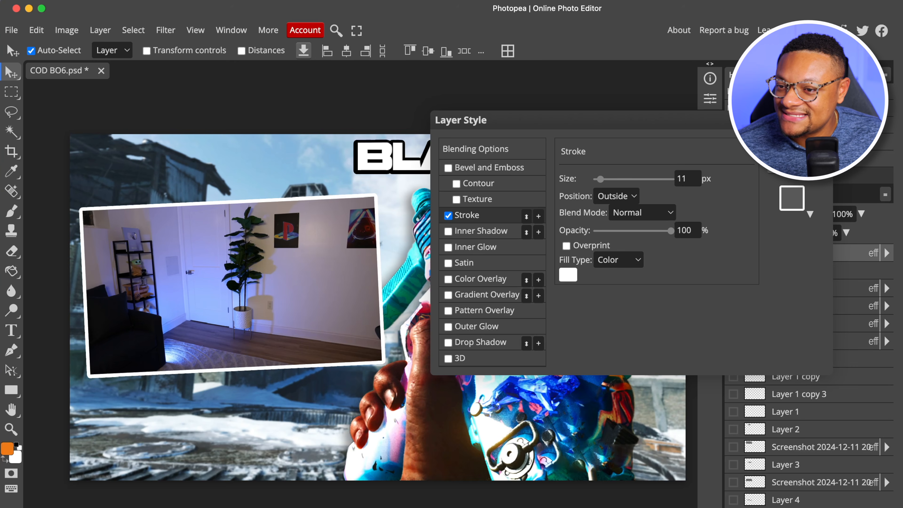
{"action": "left_click", "coordinate": [791, 146]}
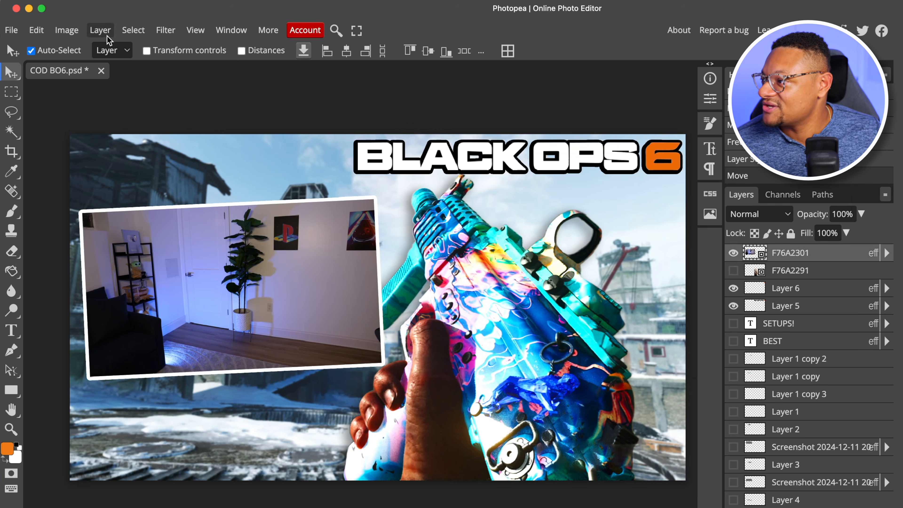
Set the room photo's brightness to 40 and contrast to 30
{"action": "left_click", "coordinate": [66, 30]}
{"action": "mouse_move", "coordinate": [149, 72]}
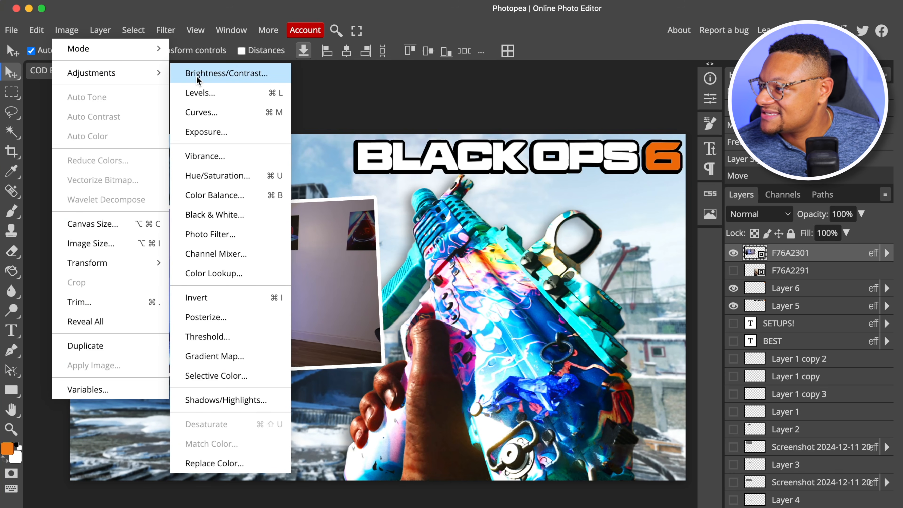
{"action": "left_click", "coordinate": [232, 73]}
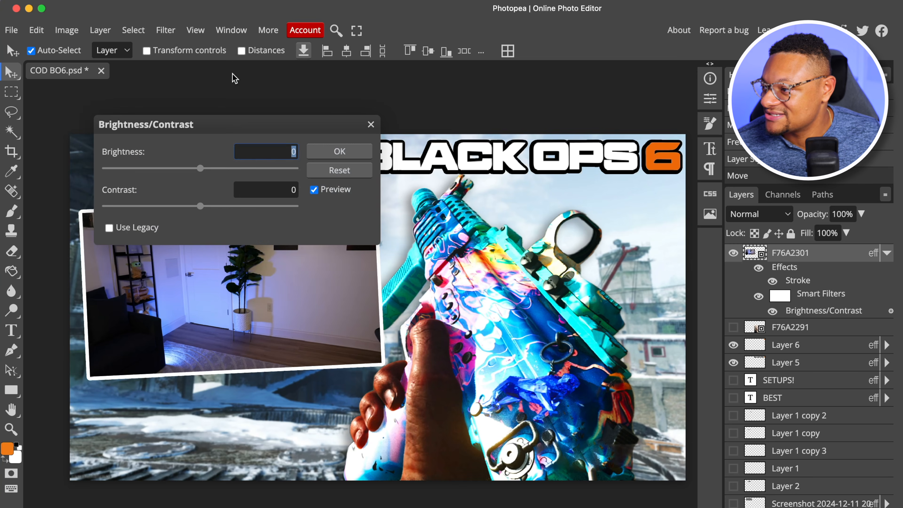
{"action": "left_click_drag", "start_coordinate": [201, 172], "coordinate": [226, 172]}
{"action": "left_click_drag", "start_coordinate": [201, 206], "coordinate": [221, 206]}
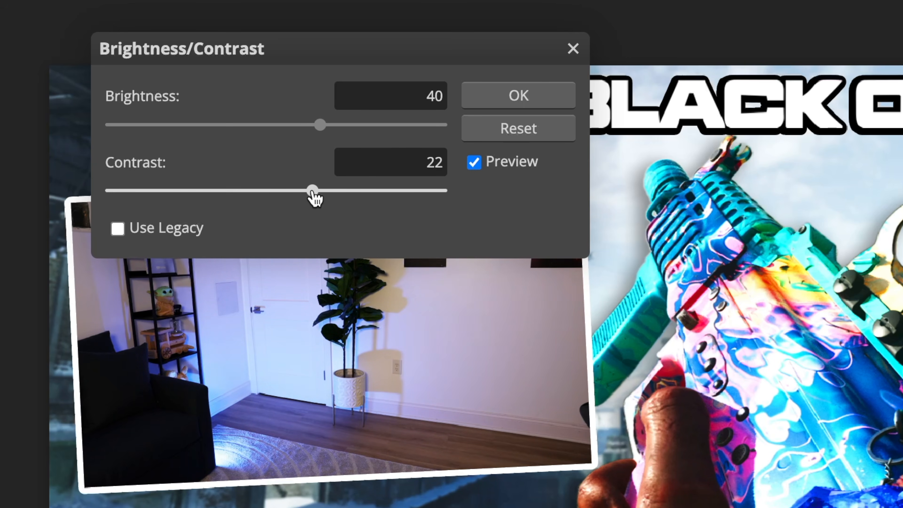
{"action": "left_click_drag", "start_coordinate": [313, 196], "coordinate": [326, 194]}
{"action": "left_click", "coordinate": [505, 100]}
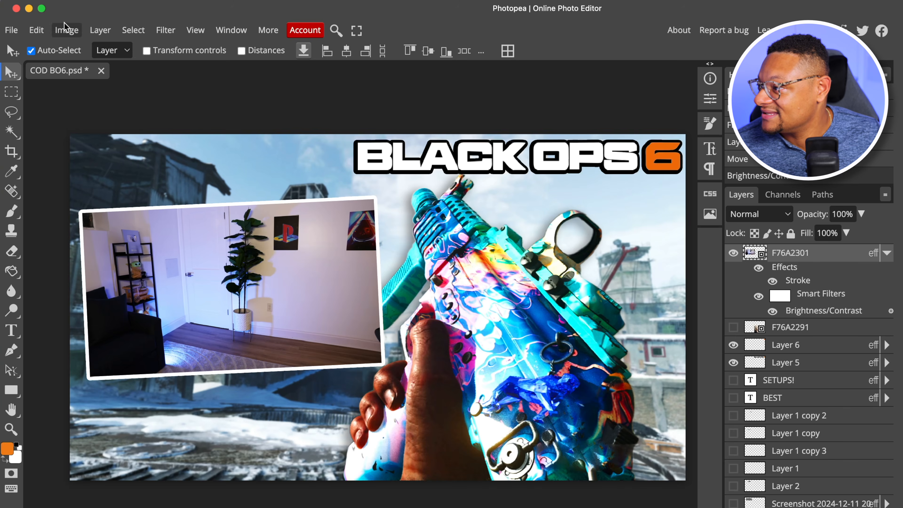
Apply a Hue/Saturation adjustment to the room photo with hue about -45 and saturation 43
{"action": "left_click", "coordinate": [66, 30]}
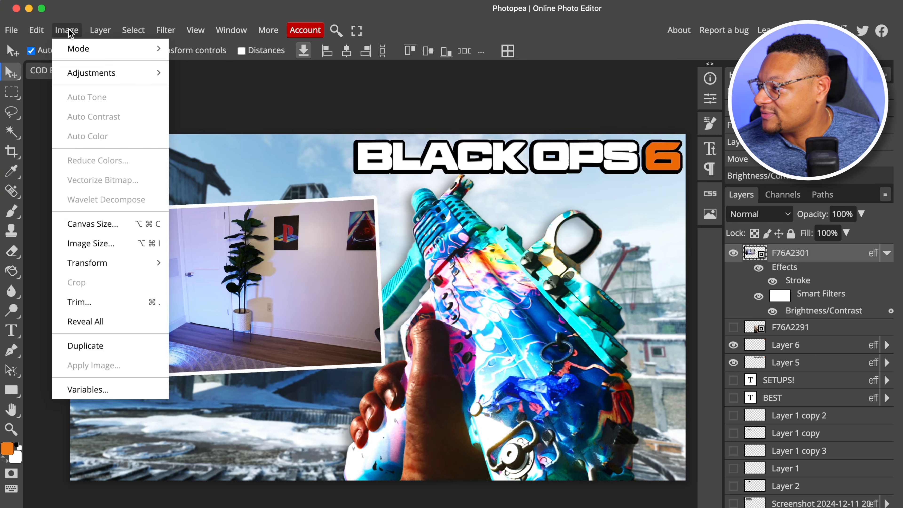
{"action": "mouse_move", "coordinate": [153, 72]}
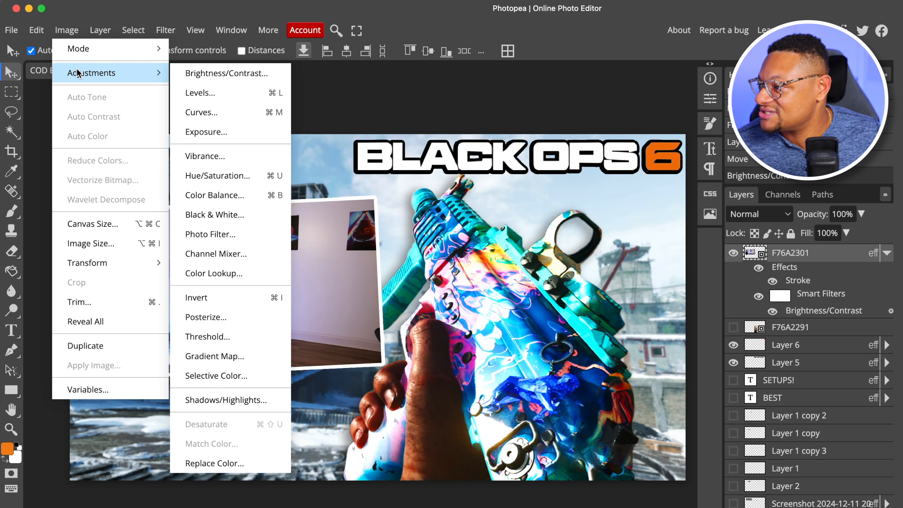
{"action": "left_click", "coordinate": [206, 180]}
{"action": "left_click_drag", "start_coordinate": [228, 128], "coordinate": [499, 96]}
{"action": "left_click_drag", "start_coordinate": [471, 193], "coordinate": [513, 192]}
{"action": "left_click_drag", "start_coordinate": [471, 155], "coordinate": [451, 156]}
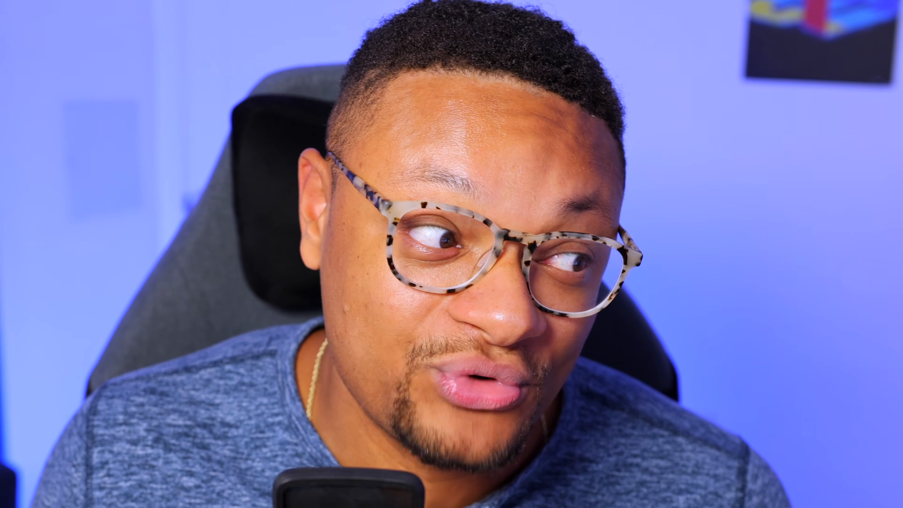
{"action": "left_click_drag", "start_coordinate": [451, 156], "coordinate": [447, 156]}
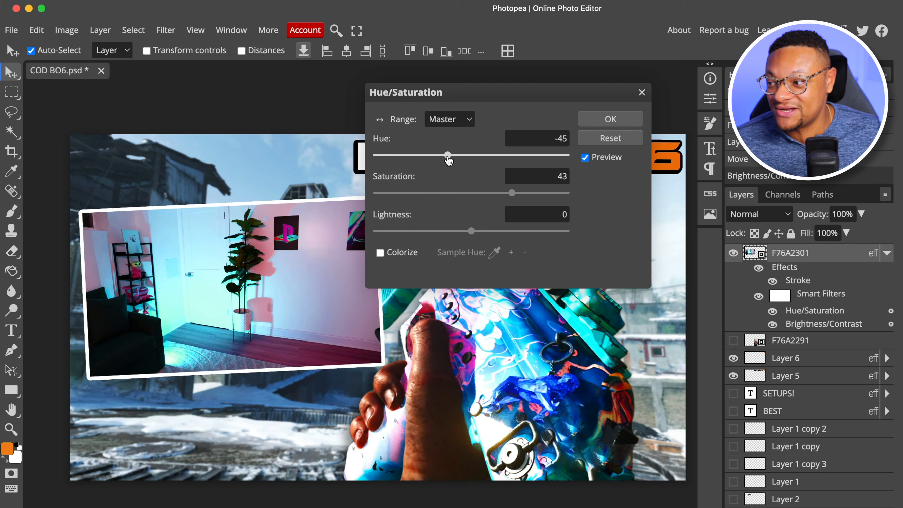
{"action": "left_click_drag", "start_coordinate": [450, 161], "coordinate": [446, 160]}
{"action": "left_click_drag", "start_coordinate": [461, 94], "coordinate": [718, 88]}
{"action": "left_click_drag", "start_coordinate": [774, 82], "coordinate": [666, 90]}
{"action": "key", "text": "Return"}
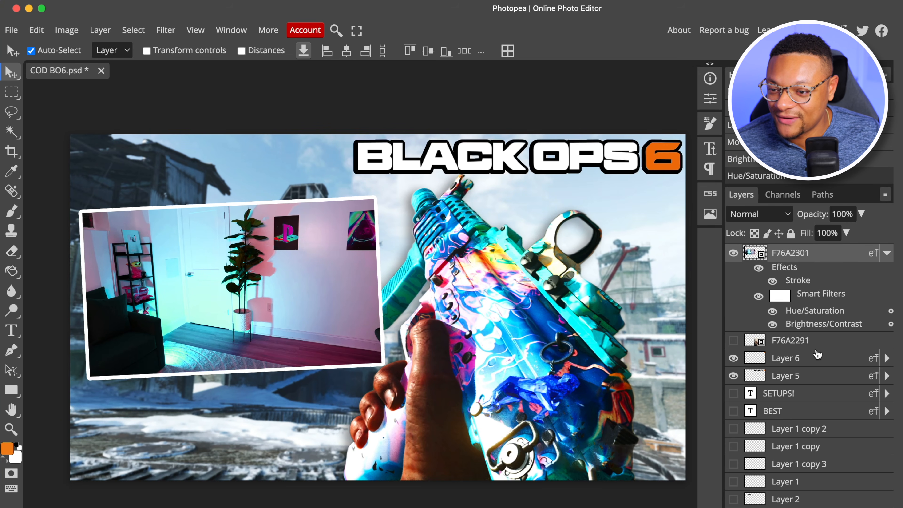
Show the F76A2291 portrait, reorder it above the F76A2301 layer and move it towards the room photo
{"action": "left_click", "coordinate": [734, 341]}
{"action": "left_click_drag", "start_coordinate": [791, 341], "coordinate": [810, 253]}
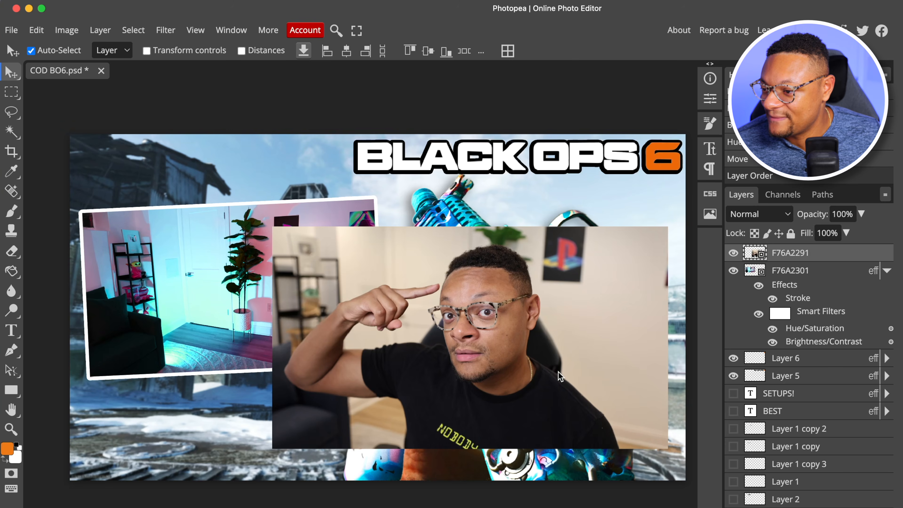
{"action": "left_click_drag", "start_coordinate": [559, 376], "coordinate": [437, 329]}
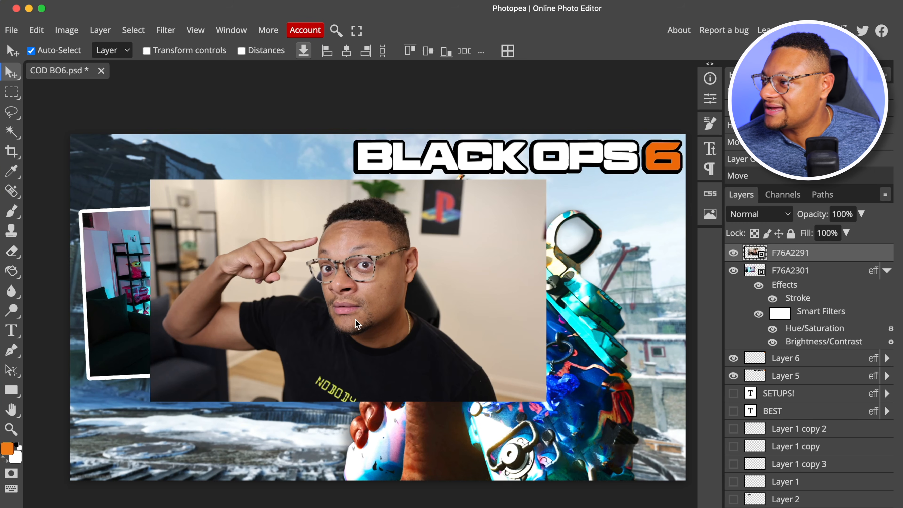
Remove the background from the F76A2291 portrait and place the cut-out person over the framed room photo
{"action": "left_click", "coordinate": [131, 31]}
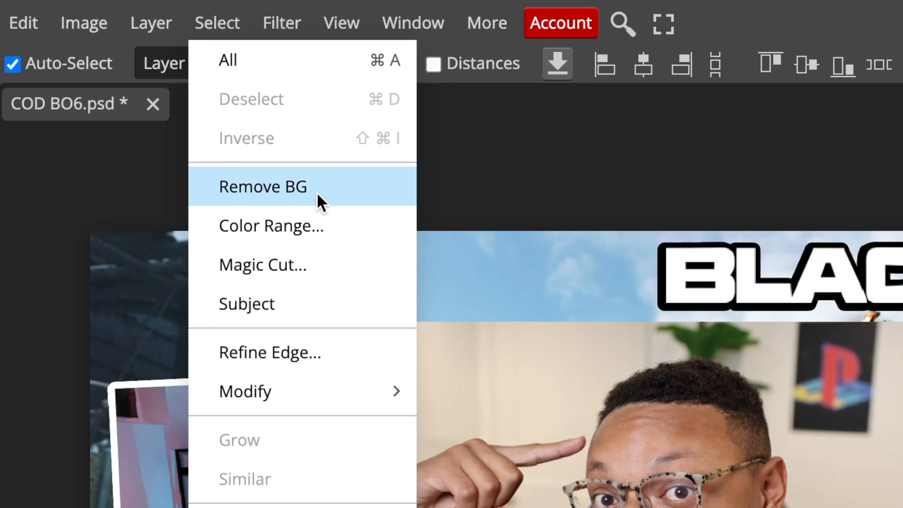
{"action": "left_click", "coordinate": [318, 195]}
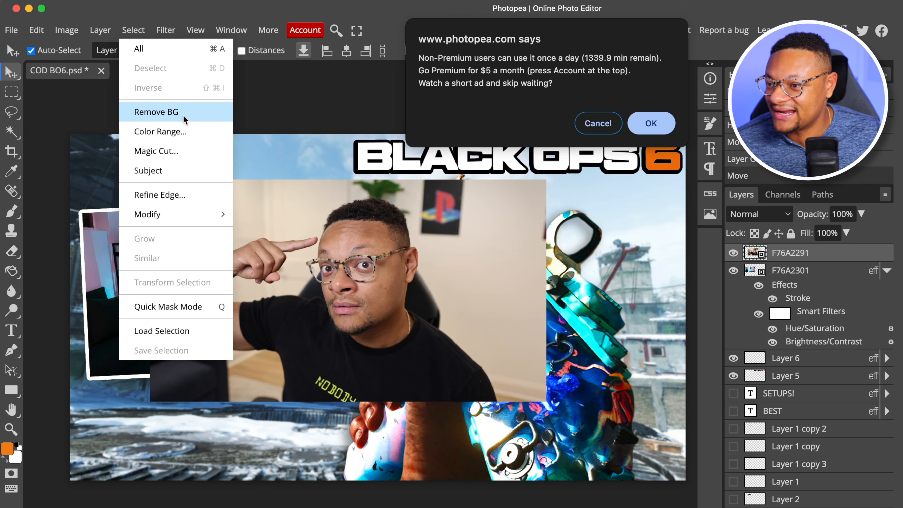
{"action": "left_click", "coordinate": [663, 122]}
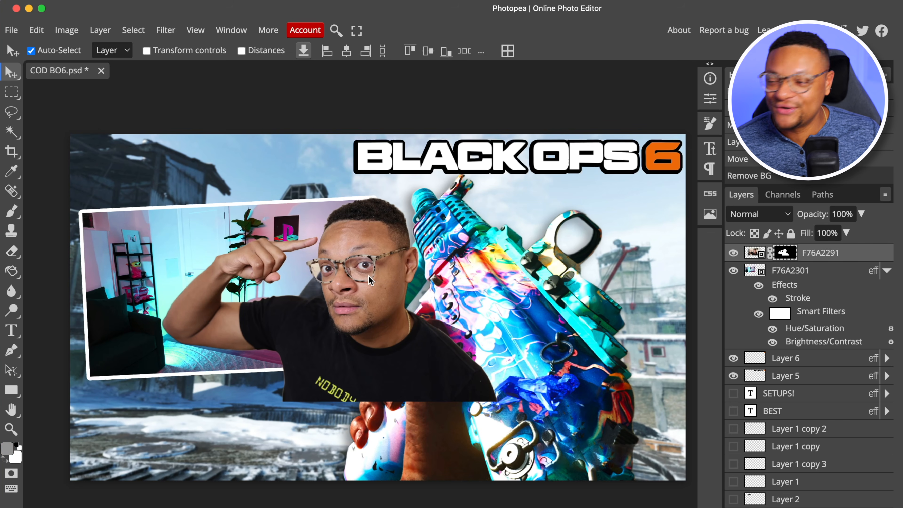
{"action": "left_click_drag", "start_coordinate": [368, 275], "coordinate": [222, 283]}
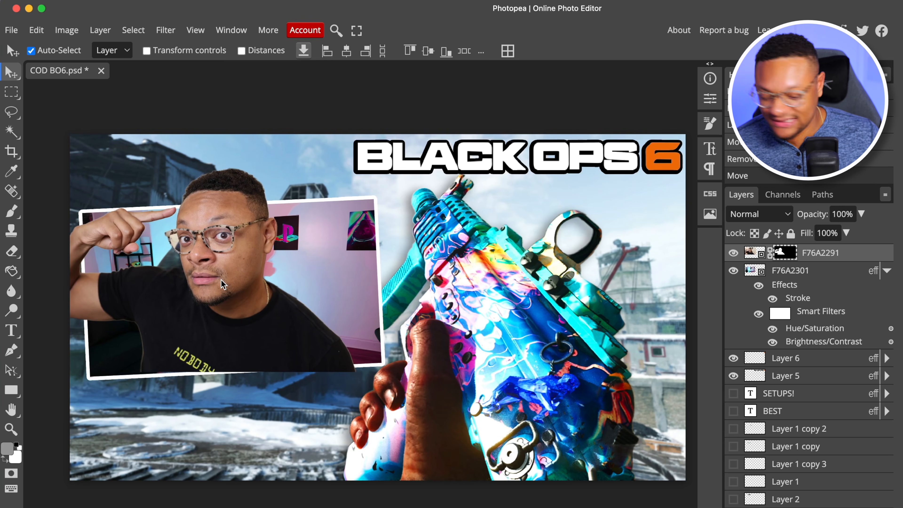
Enlarge the cut-out person slightly and reposition him so his head rises above the room photo's frame
{"action": "key", "text": "ctrl+alt+t"}
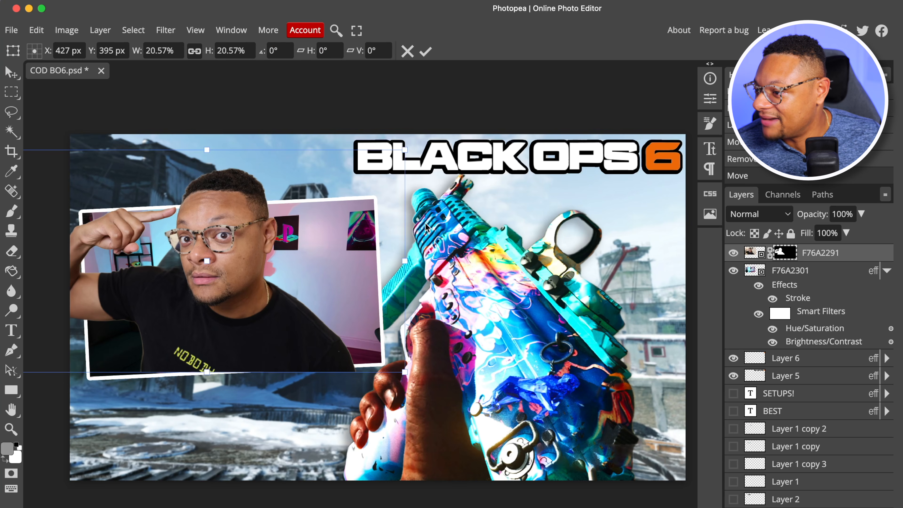
{"action": "scroll", "coordinate": [195, 353], "scroll_direction": "up", "scroll_amount": 5}
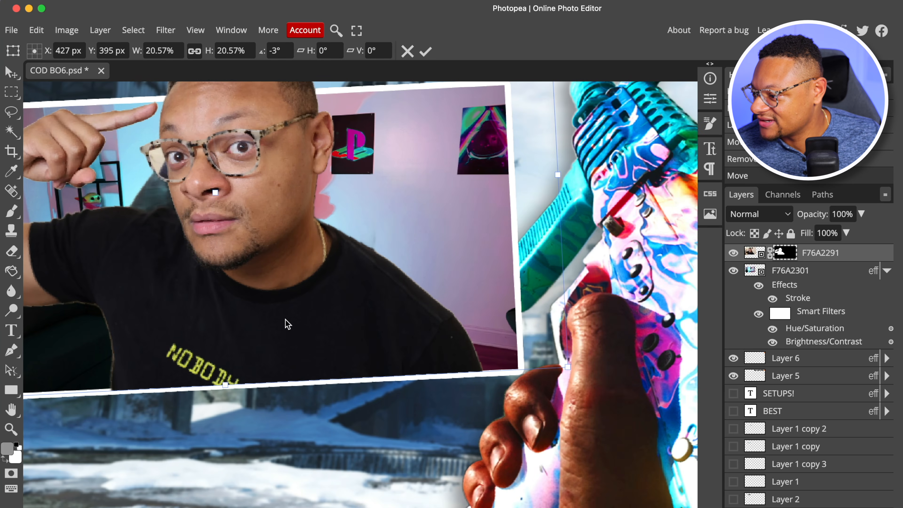
{"action": "left_click_drag", "start_coordinate": [286, 318], "coordinate": [262, 317]}
{"action": "key", "text": "Return"}
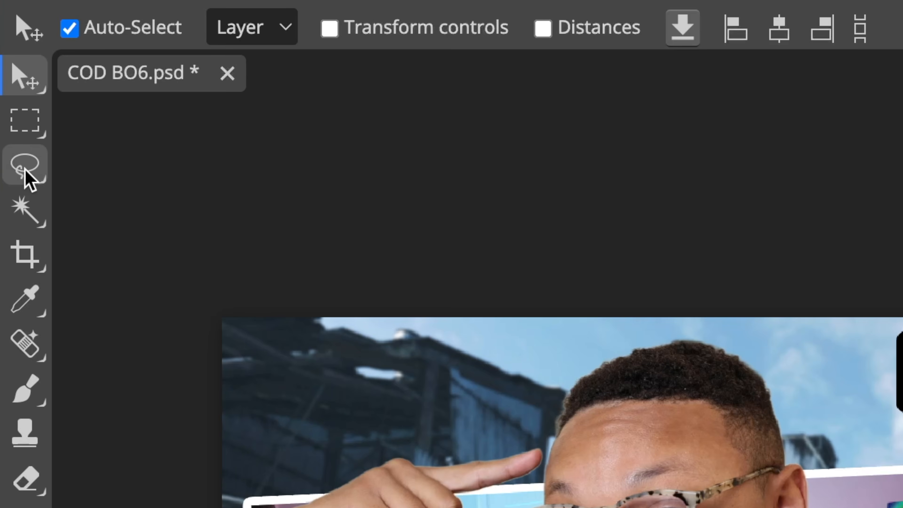
Outline the shoulder area extending past the room photo's frame with the Polygonal Lasso, rasterize the F76A2291 image and delete that area
{"action": "left_click", "coordinate": [11, 115]}
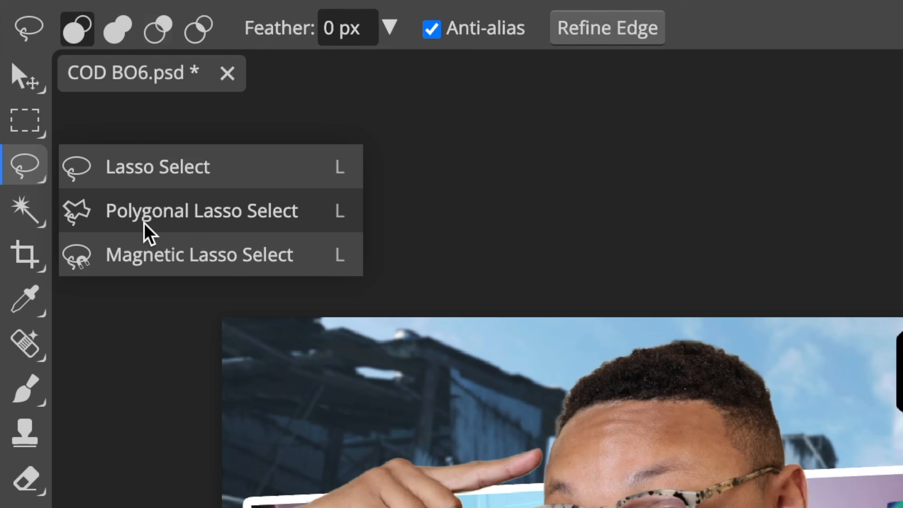
{"action": "left_click", "coordinate": [159, 226]}
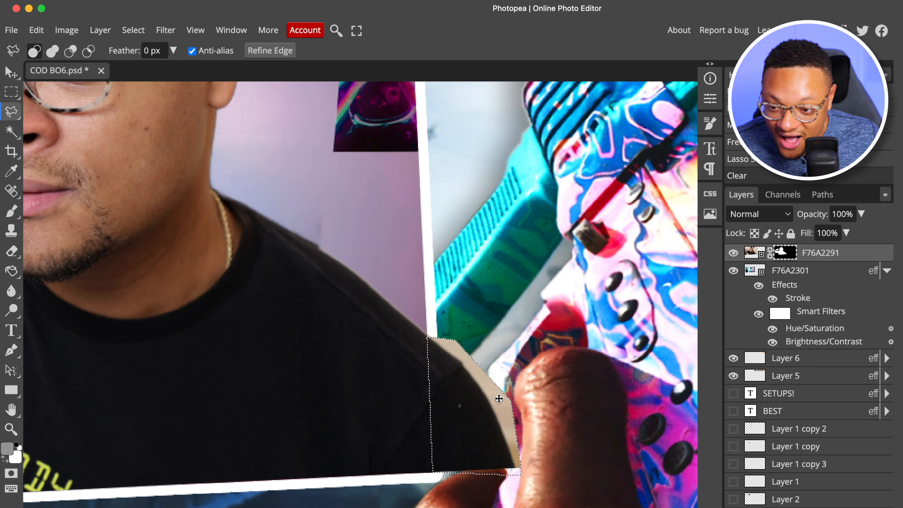
{"action": "key", "text": "super+z"}
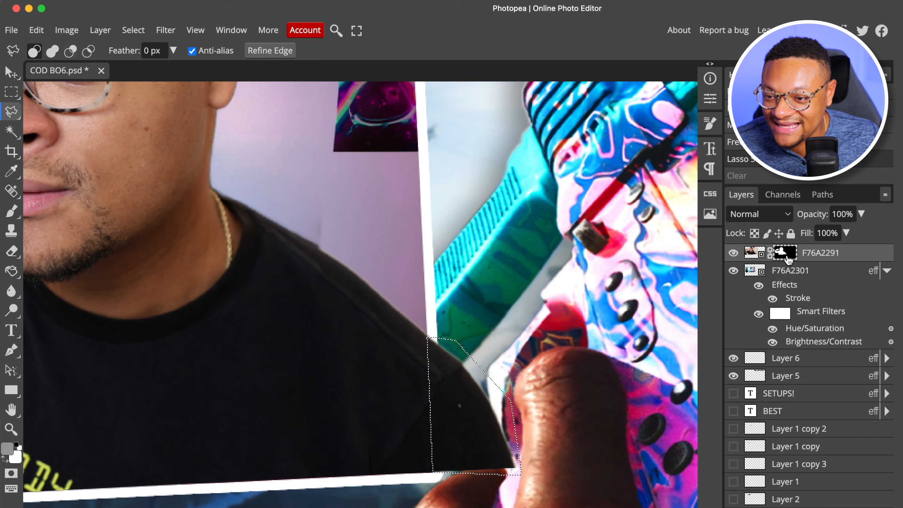
{"action": "left_click", "coordinate": [751, 257]}
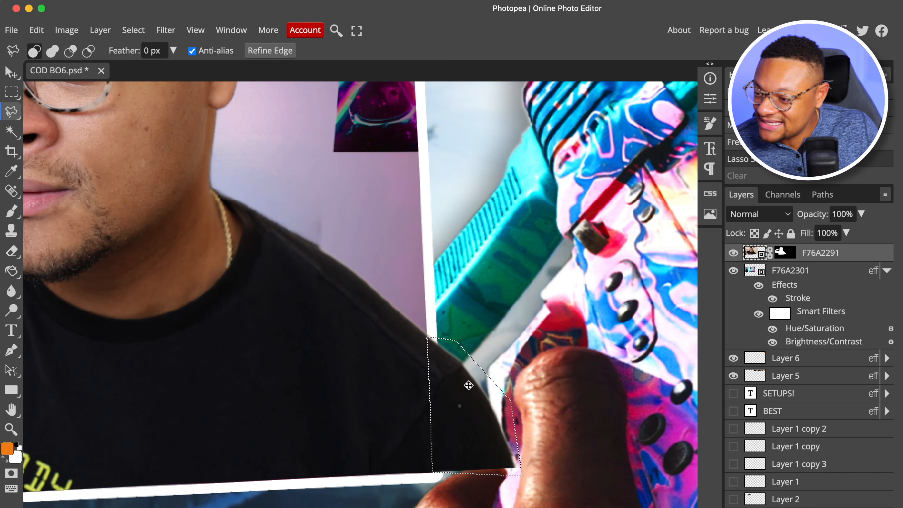
{"action": "key", "text": "BackSpace"}
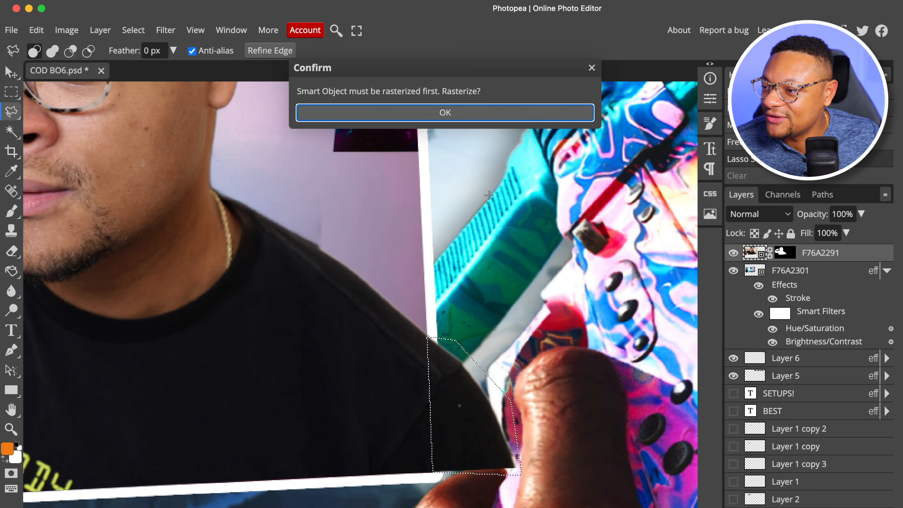
{"action": "left_click", "coordinate": [460, 113]}
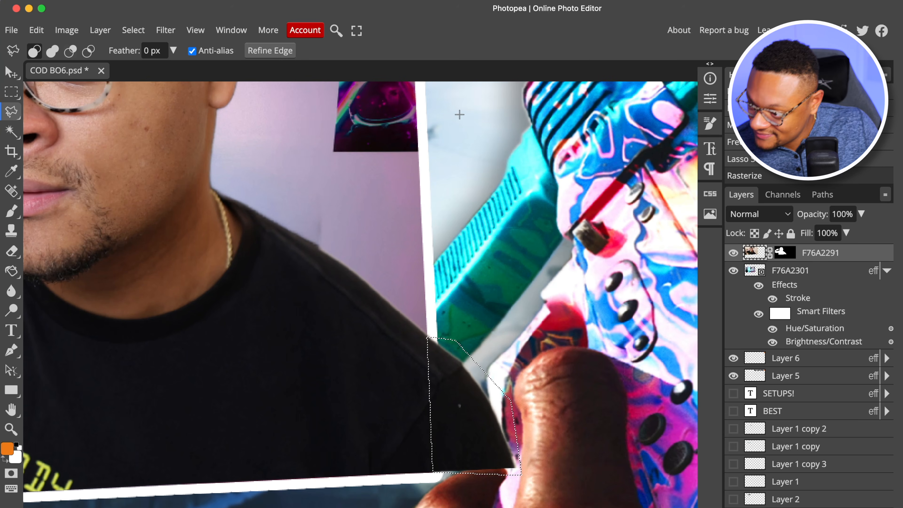
{"action": "key", "text": "BackSpace"}
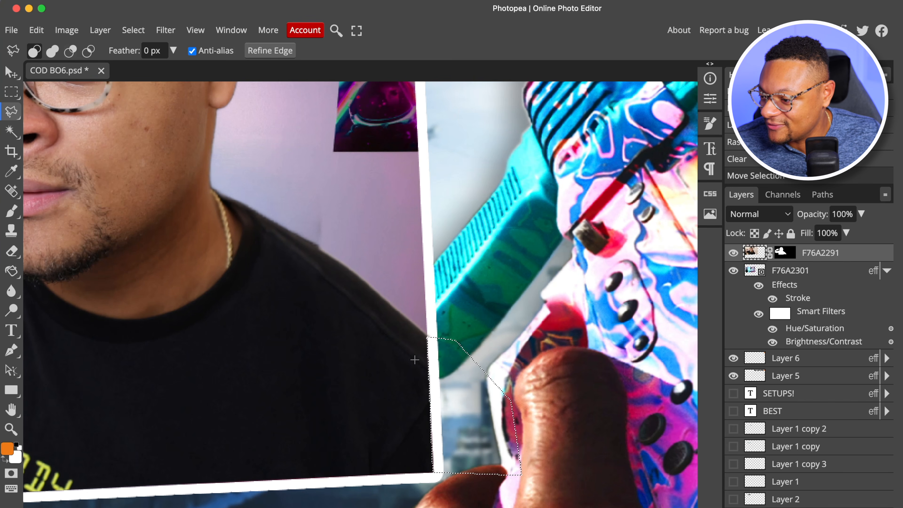
{"action": "left_click_drag", "start_coordinate": [411, 360], "coordinate": [412, 394]}
Examine how the trimmed cut-out person fits within the room photo's frame, from the raised head to the shirt
{"action": "scroll", "coordinate": [461, 390], "scroll_direction": "down", "scroll_amount": 5}
{"action": "scroll", "coordinate": [460, 390], "scroll_direction": "up", "scroll_amount": 4}
{"action": "scroll", "coordinate": [460, 390], "scroll_direction": "down", "scroll_amount": 4}
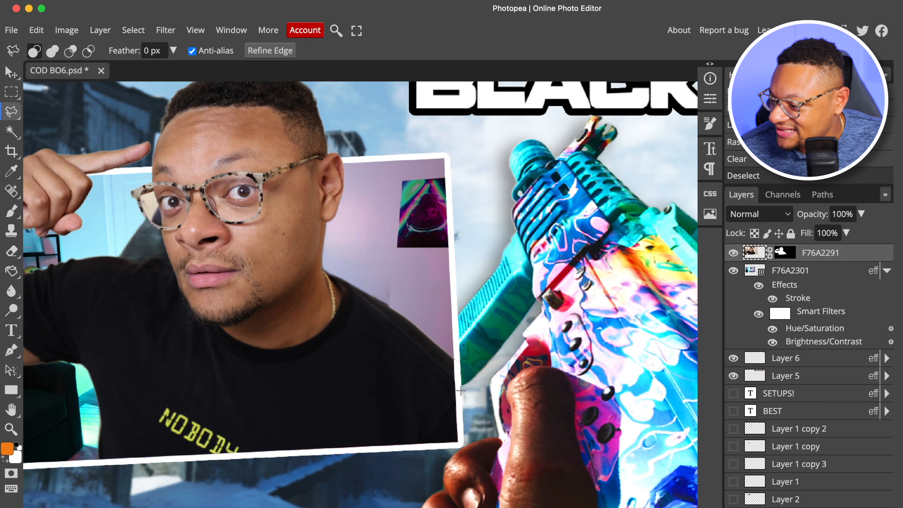
{"action": "scroll", "coordinate": [460, 391], "scroll_direction": "left", "scroll_amount": 1}
{"action": "scroll", "coordinate": [461, 390], "scroll_direction": "left", "scroll_amount": 3}
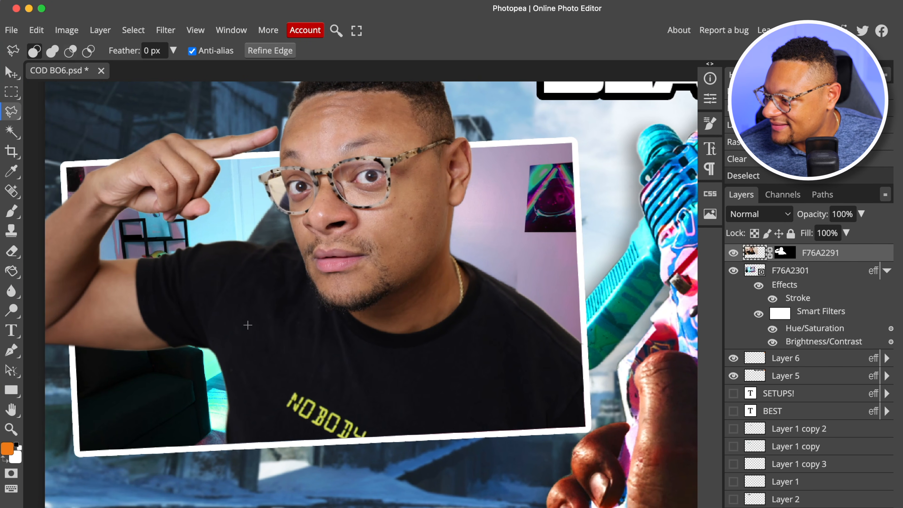
{"action": "scroll", "coordinate": [322, 289], "scroll_direction": "up", "scroll_amount": 4}
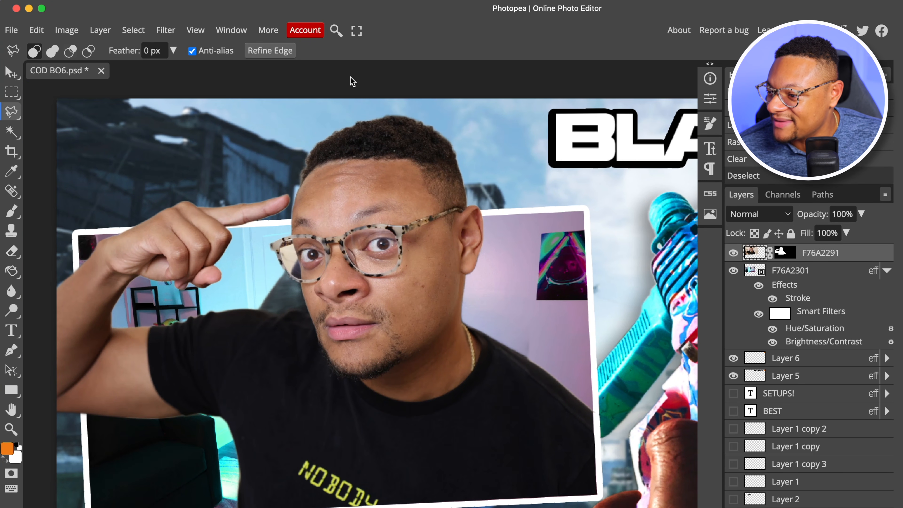
{"action": "scroll", "coordinate": [346, 246], "scroll_direction": "up", "scroll_amount": 1}
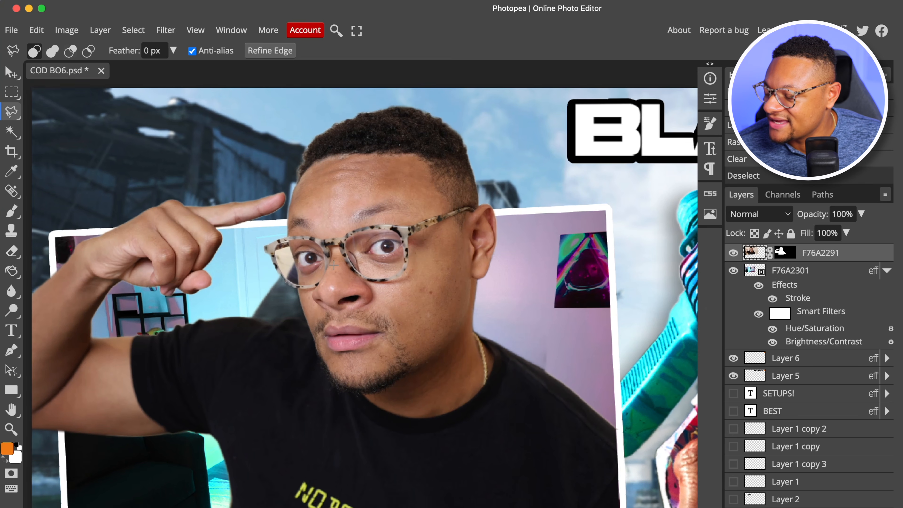
{"action": "scroll", "coordinate": [333, 265], "scroll_direction": "down", "scroll_amount": 3}
{"action": "scroll", "coordinate": [303, 399], "scroll_direction": "up", "scroll_amount": 2}
{"action": "scroll", "coordinate": [298, 401], "scroll_direction": "down", "scroll_amount": 2}
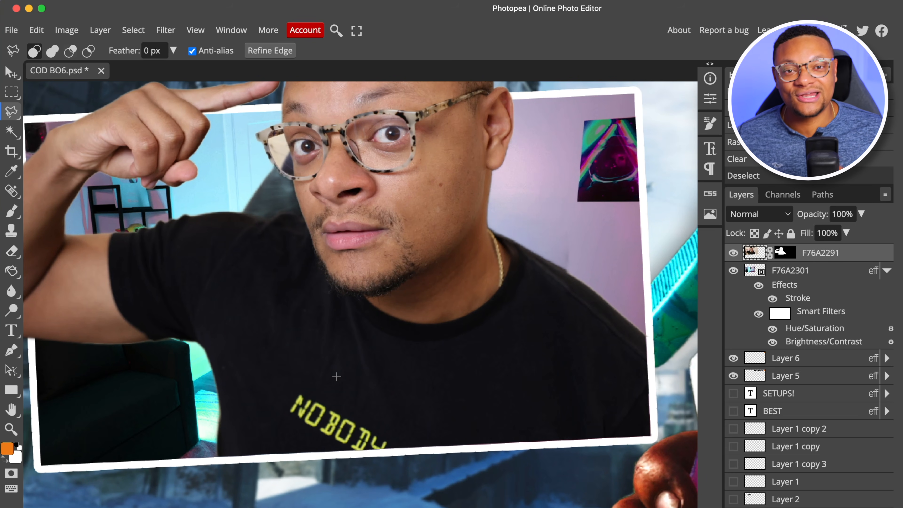
Remove the yellow NOBODY lettering from the person's shirt using a 49 px Spot Healing Brush at 100% hardness
{"action": "scroll", "coordinate": [343, 460], "scroll_direction": "up", "scroll_amount": 2}
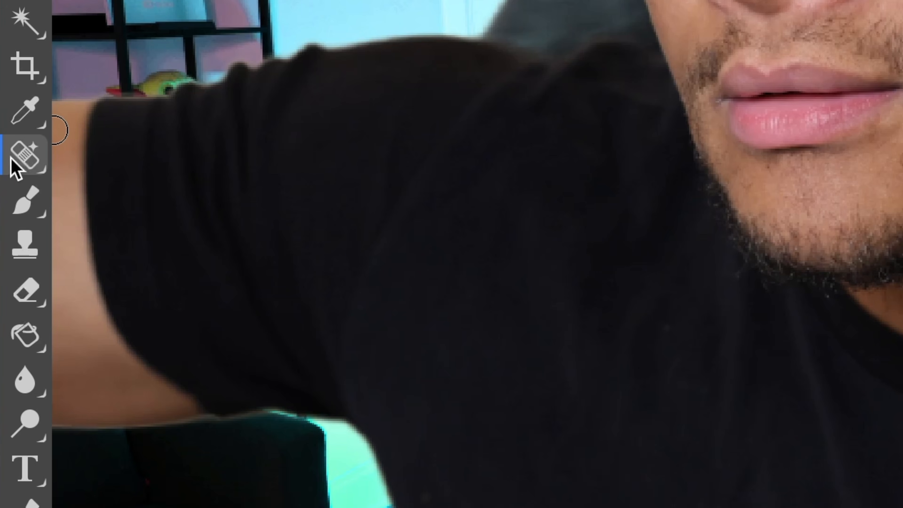
{"action": "left_click", "coordinate": [11, 192]}
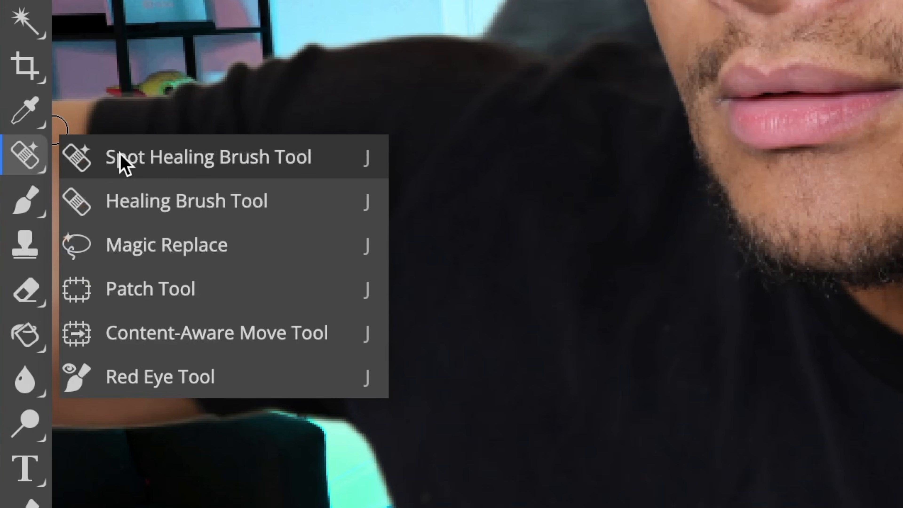
{"action": "left_click", "coordinate": [134, 158]}
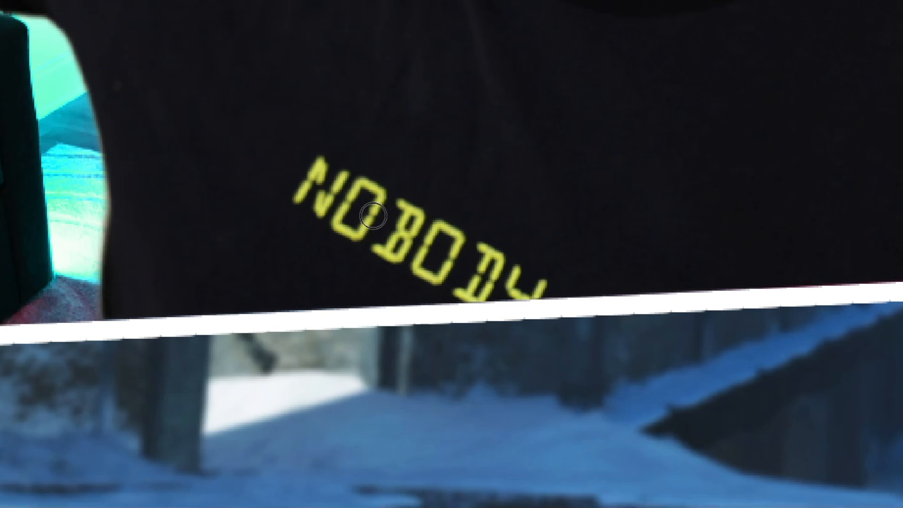
{"action": "right_click", "coordinate": [372, 215]}
{"action": "mouse_move", "coordinate": [556, 258]}
{"action": "left_mouse_down"}
{"action": "mouse_move", "coordinate": [550, 264]}
{"action": "mouse_move", "coordinate": [580, 260]}
{"action": "left_mouse_up"}
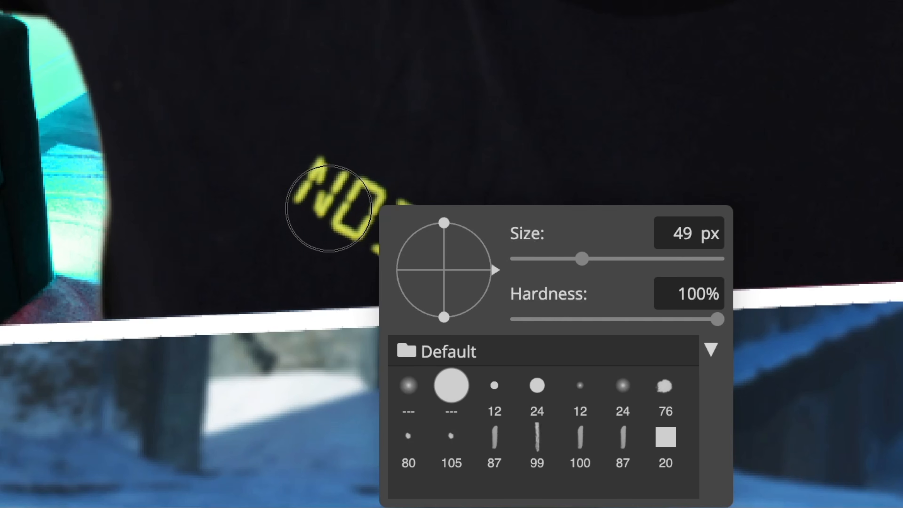
{"action": "mouse_move", "coordinate": [314, 178]}
{"action": "left_mouse_down"}
{"action": "mouse_move", "coordinate": [429, 202]}
{"action": "mouse_move", "coordinate": [494, 258]}
{"action": "mouse_move", "coordinate": [536, 277]}
{"action": "mouse_move", "coordinate": [368, 259]}
{"action": "mouse_move", "coordinate": [313, 201]}
{"action": "mouse_move", "coordinate": [301, 217]}
{"action": "left_mouse_up"}
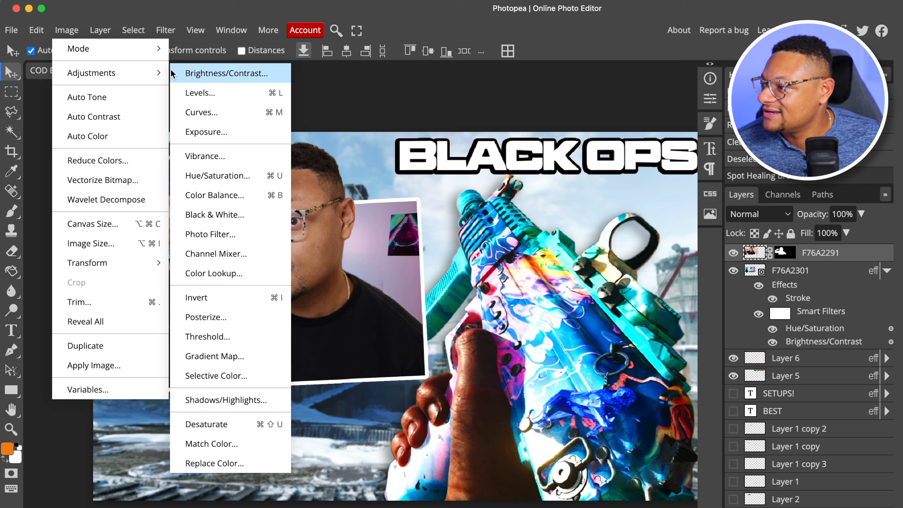
Apply a Brightness/Contrast adjustment to the cut-out person with brightness 28 and contrast about 50
{"action": "left_click", "coordinate": [199, 70]}
{"action": "left_click_drag", "start_coordinate": [192, 126], "coordinate": [482, 99]}
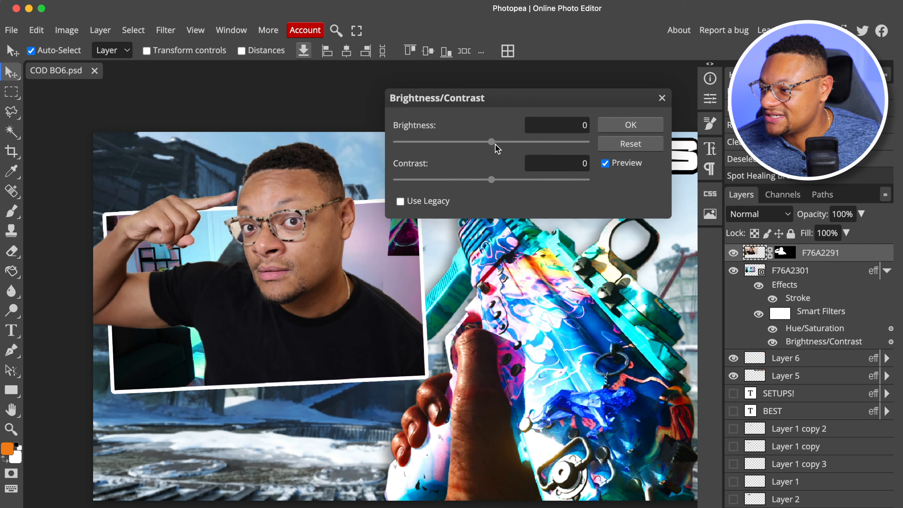
{"action": "left_click_drag", "start_coordinate": [492, 142], "coordinate": [511, 142]}
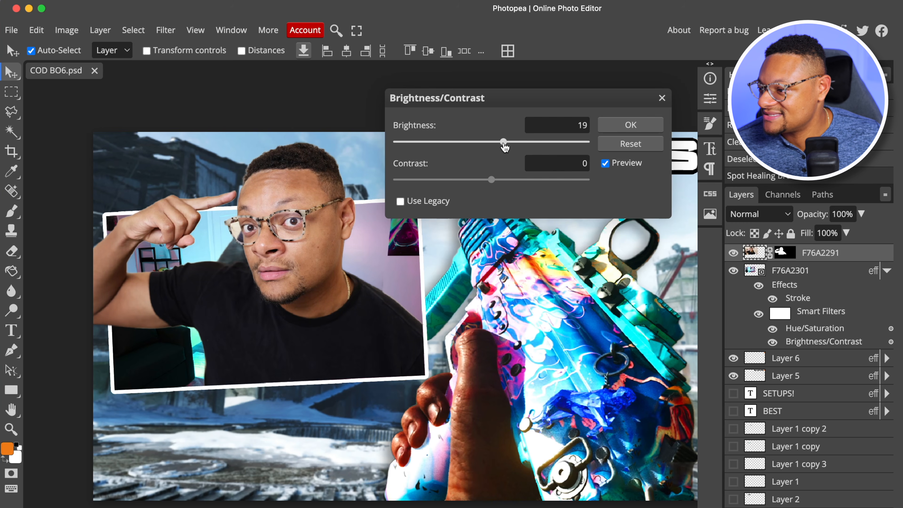
{"action": "left_click_drag", "start_coordinate": [504, 144], "coordinate": [509, 142]}
{"action": "left_click_drag", "start_coordinate": [491, 180], "coordinate": [476, 188]}
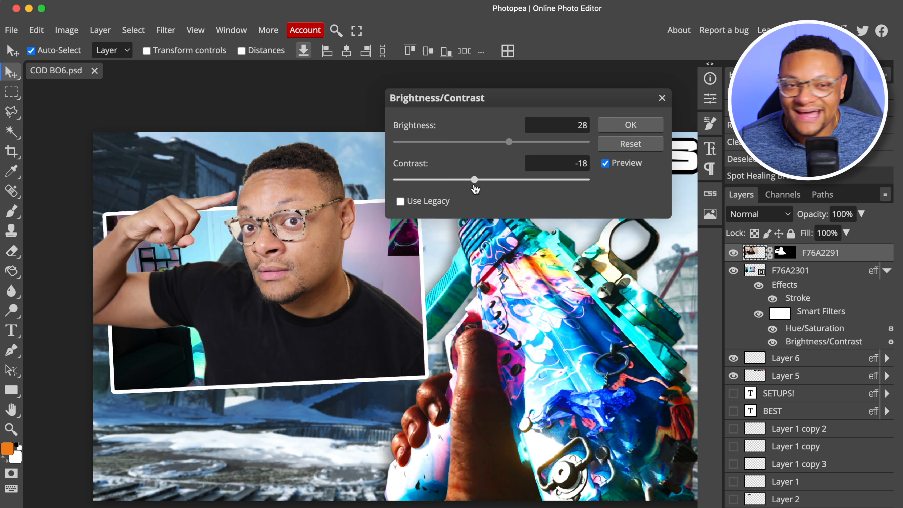
{"action": "left_click_drag", "start_coordinate": [475, 188], "coordinate": [541, 181]}
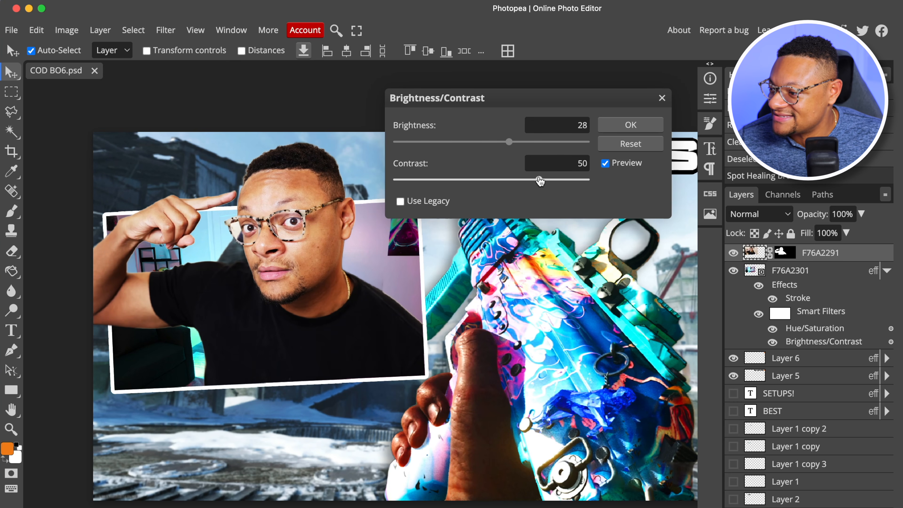
{"action": "left_click_drag", "start_coordinate": [539, 181], "coordinate": [538, 182]}
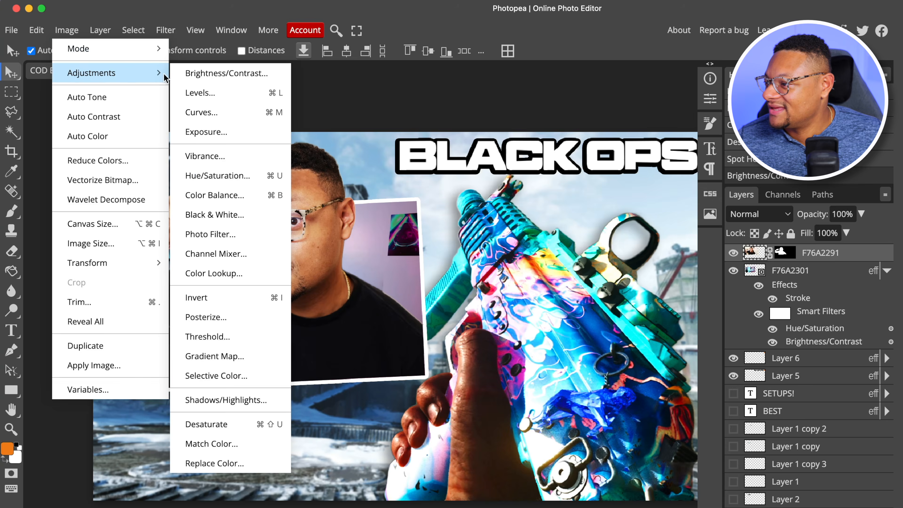
Apply a Vibrance adjustment to the cut-out person with vibrance 26 and saturation 7
{"action": "left_click", "coordinate": [256, 157]}
{"action": "left_click_drag", "start_coordinate": [263, 125], "coordinate": [546, 66]}
{"action": "left_click_drag", "start_coordinate": [482, 110], "coordinate": [507, 111]}
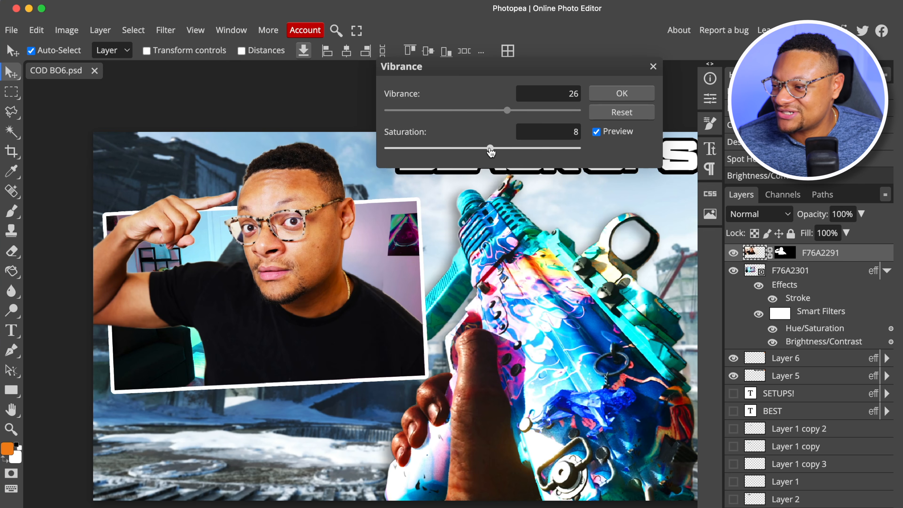
{"action": "left_click", "coordinate": [622, 93]}
Adjust the person's shadow Color Balance to Cyan-Red -2, Magenta-Green -6 and Yellow-Blue 3
{"action": "left_click", "coordinate": [67, 29]}
{"action": "mouse_move", "coordinate": [107, 72]}
{"action": "left_click", "coordinate": [244, 199]}
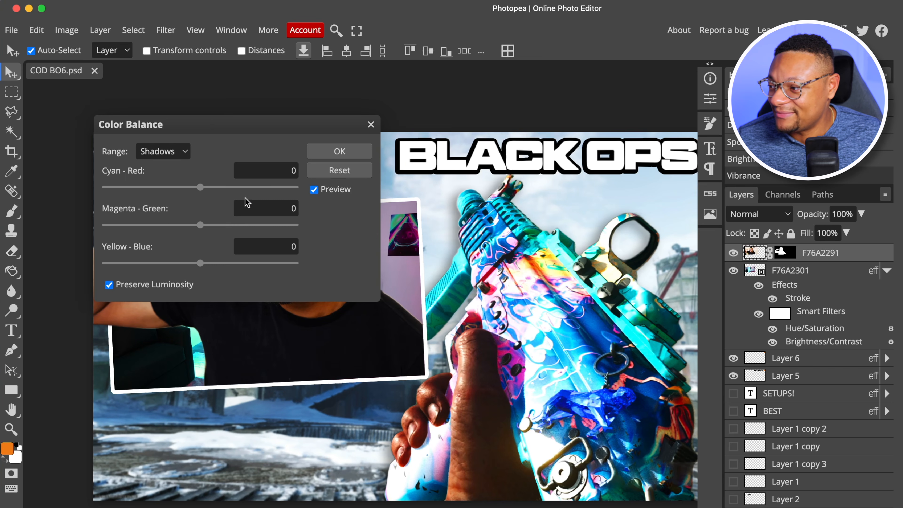
{"action": "left_click_drag", "start_coordinate": [213, 124], "coordinate": [547, 78]}
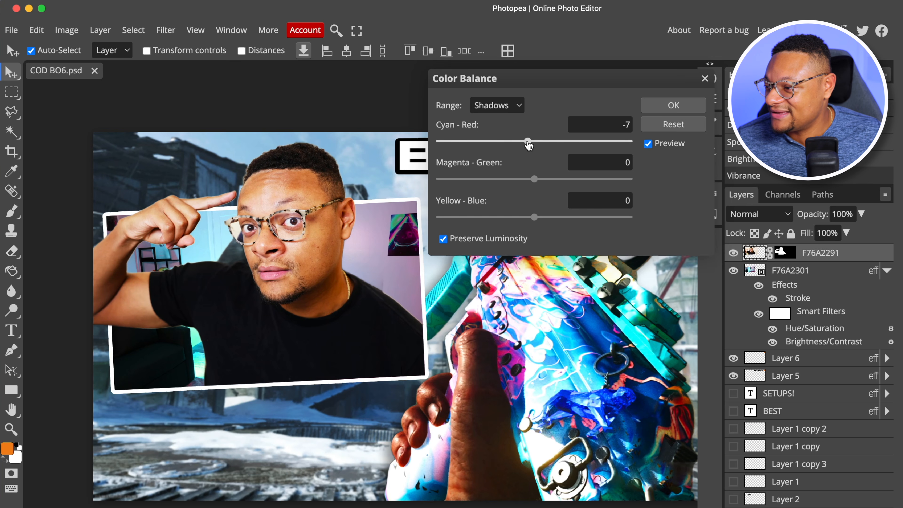
{"action": "mouse_move", "coordinate": [533, 141]}
{"action": "left_mouse_down"}
{"action": "mouse_move", "coordinate": [513, 143]}
{"action": "mouse_move", "coordinate": [533, 151]}
{"action": "left_mouse_up"}
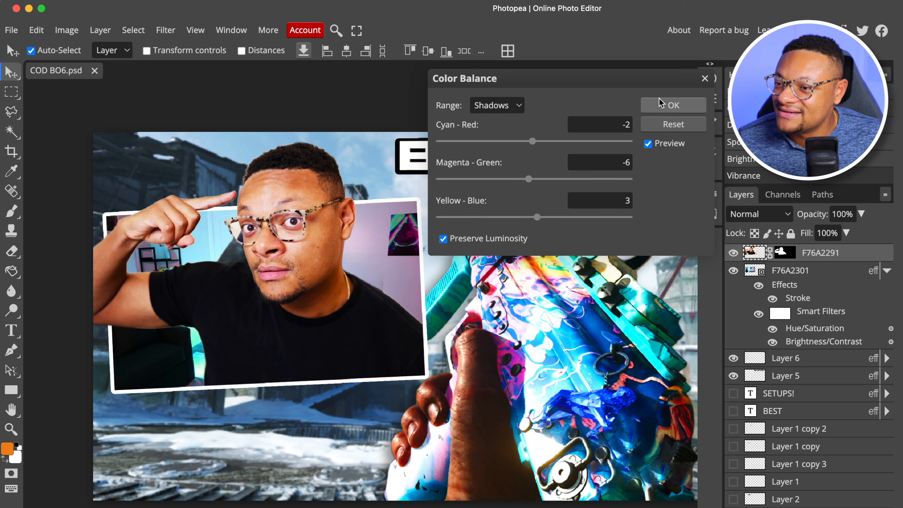
{"action": "left_click", "coordinate": [660, 106]}
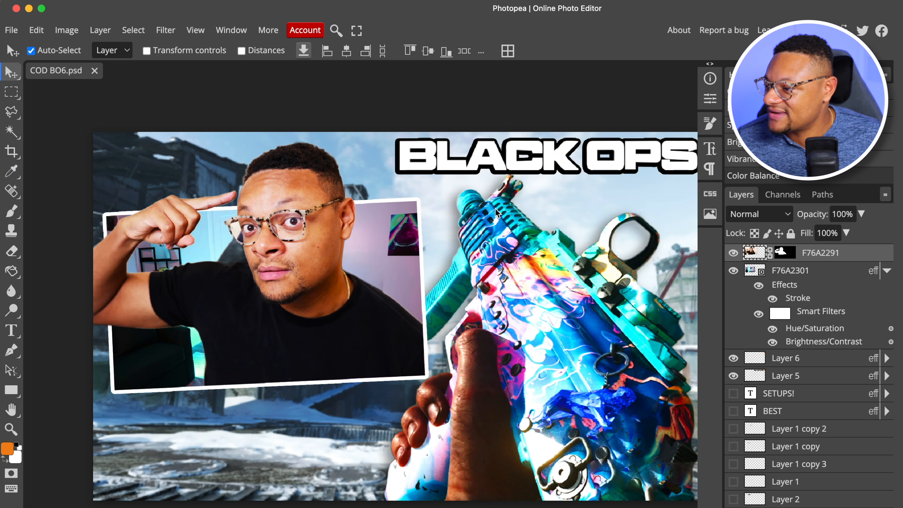
Add a Multiply drop shadow with slightly lowered opacity to the cut-out person and compare the image with that layer hidden and shown
{"action": "right_click", "coordinate": [862, 253]}
{"action": "left_click", "coordinate": [820, 217]}
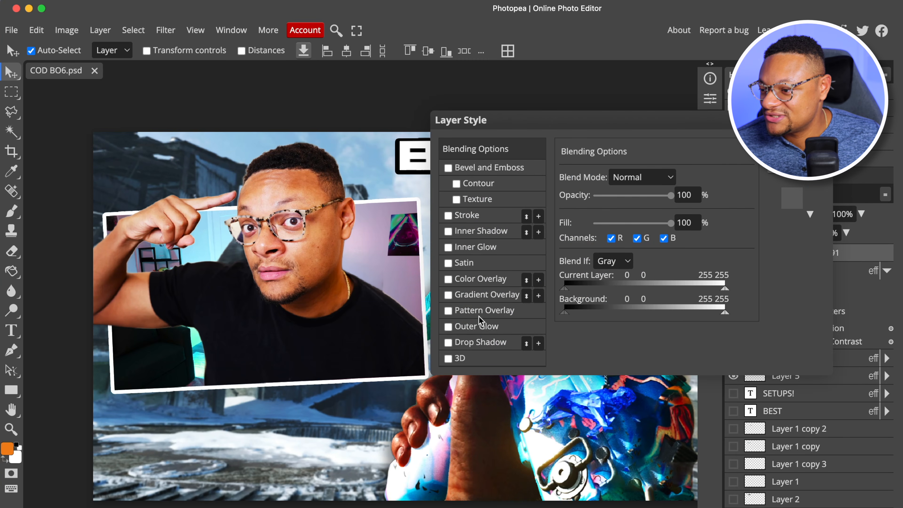
{"action": "left_click", "coordinate": [475, 342]}
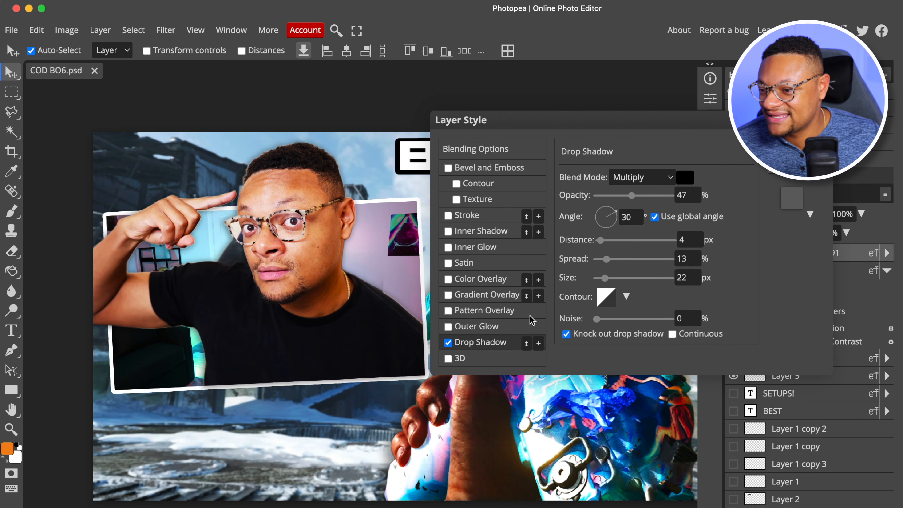
{"action": "left_click_drag", "start_coordinate": [633, 201], "coordinate": [628, 198]}
{"action": "left_click", "coordinate": [601, 244]}
{"action": "left_click", "coordinate": [793, 149]}
{"action": "left_click", "coordinate": [736, 254]}
{"action": "left_click", "coordinate": [733, 253]}
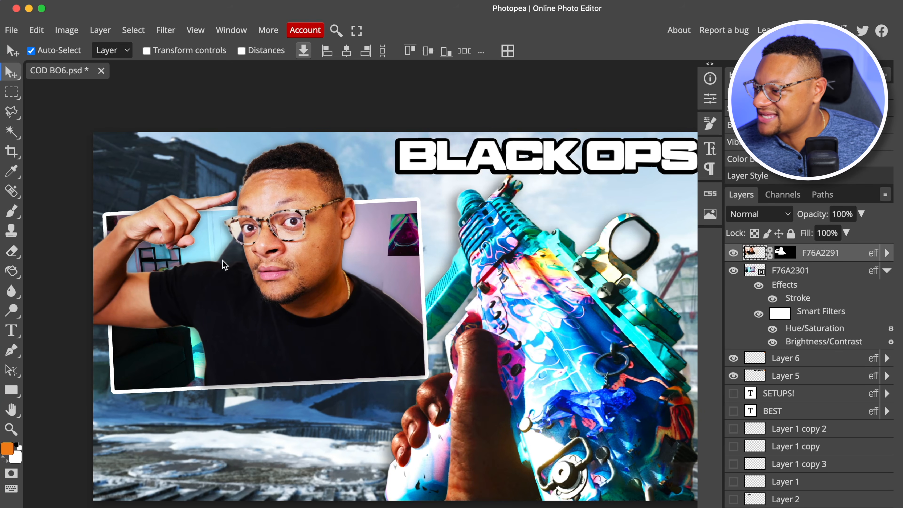
Outline the leftover dark chair area between the person's raised-arm shoulder and face with the Polygonal Lasso and delete it
{"action": "scroll", "coordinate": [231, 254], "scroll_direction": "up", "scroll_amount": 5}
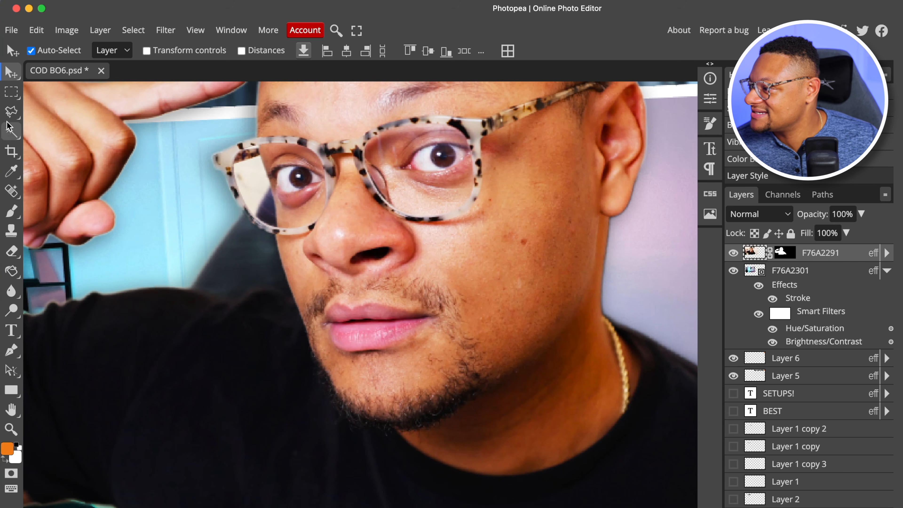
{"action": "right_click", "coordinate": [11, 111]}
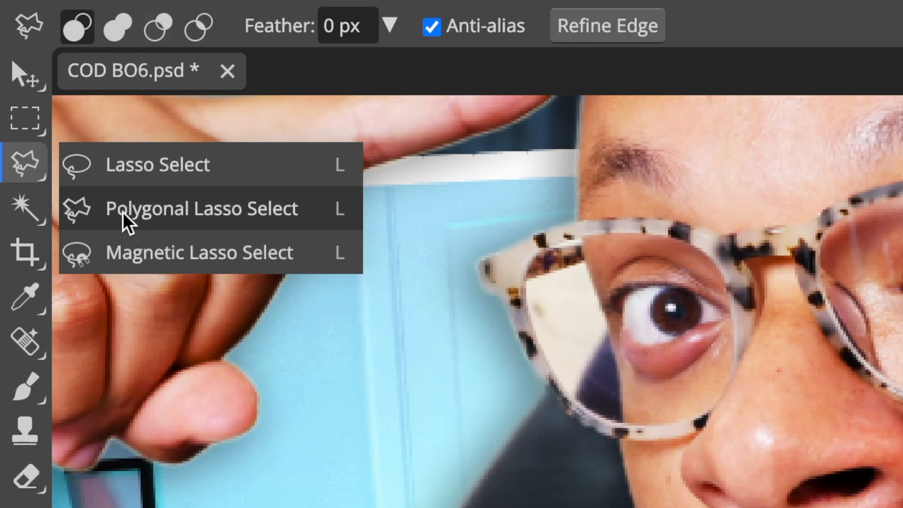
{"action": "left_click", "coordinate": [124, 214]}
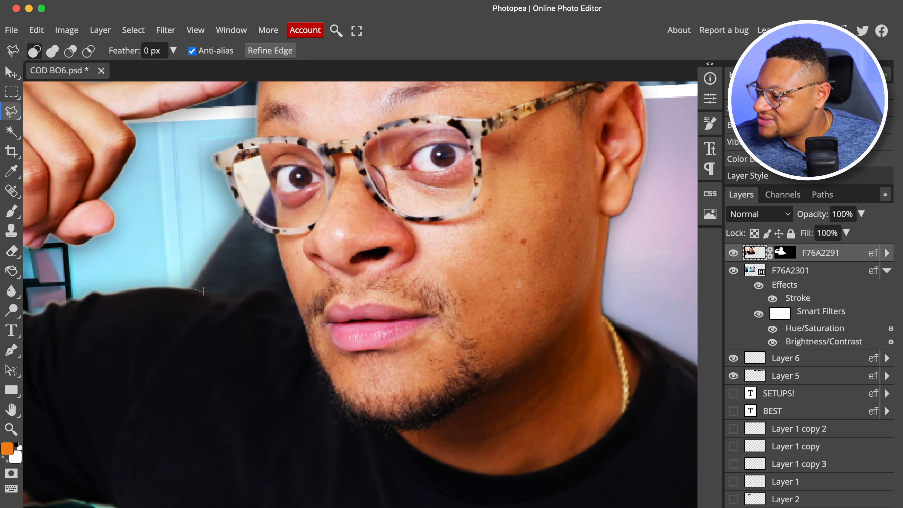
{"action": "left_click", "coordinate": [229, 303]}
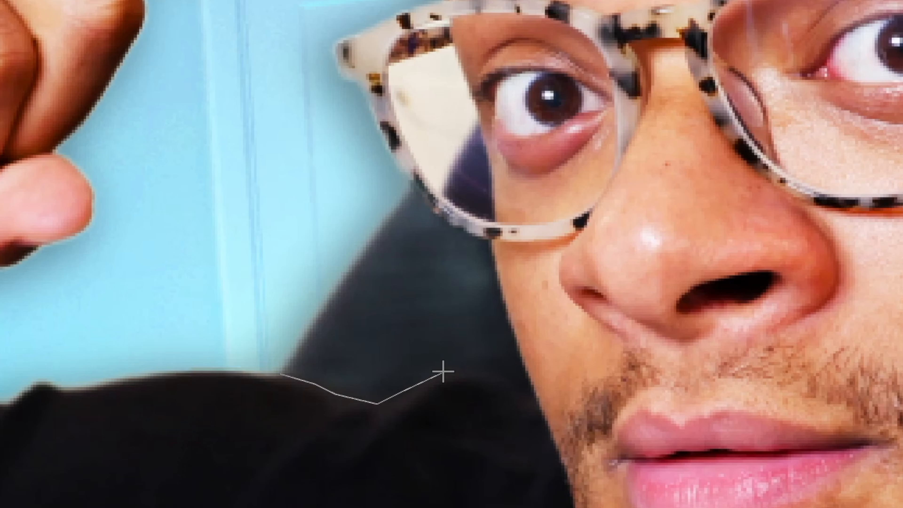
{"action": "left_click", "coordinate": [477, 369]}
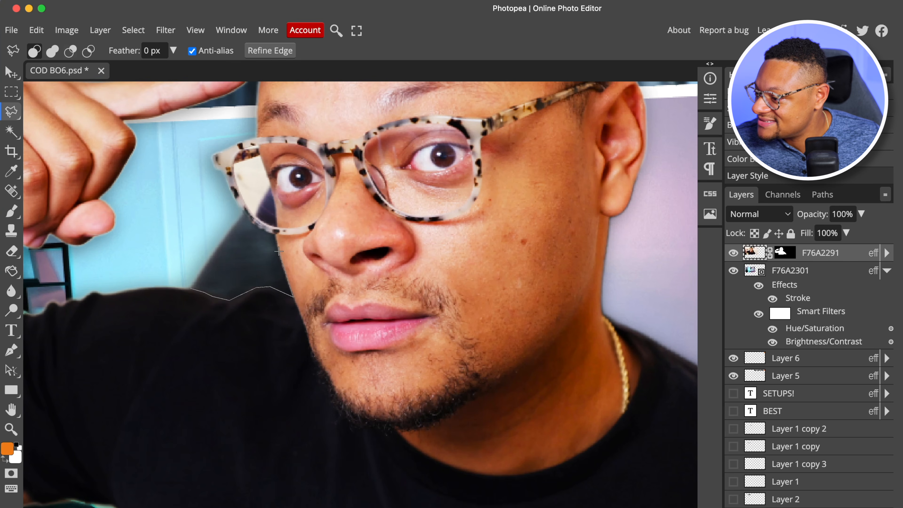
{"action": "left_click", "coordinate": [188, 289]}
{"action": "key", "text": "Delete"}
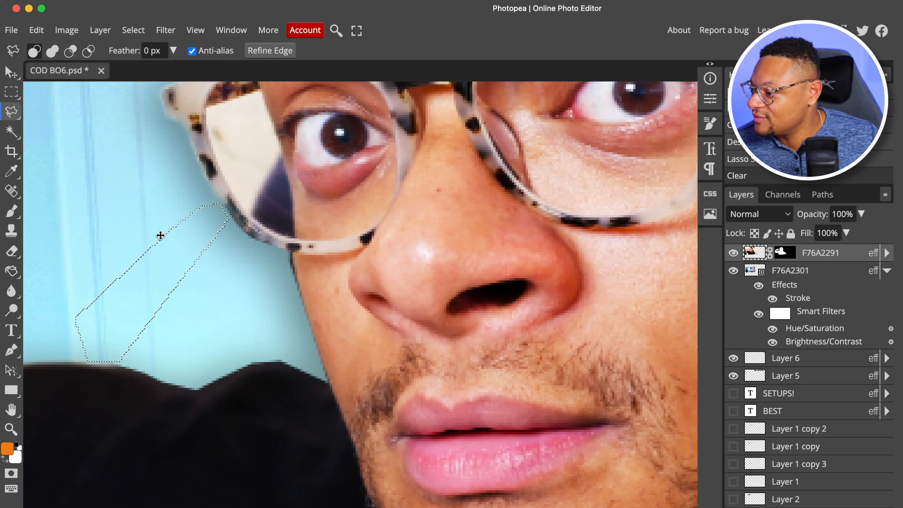
{"action": "left_click", "coordinate": [165, 265]}
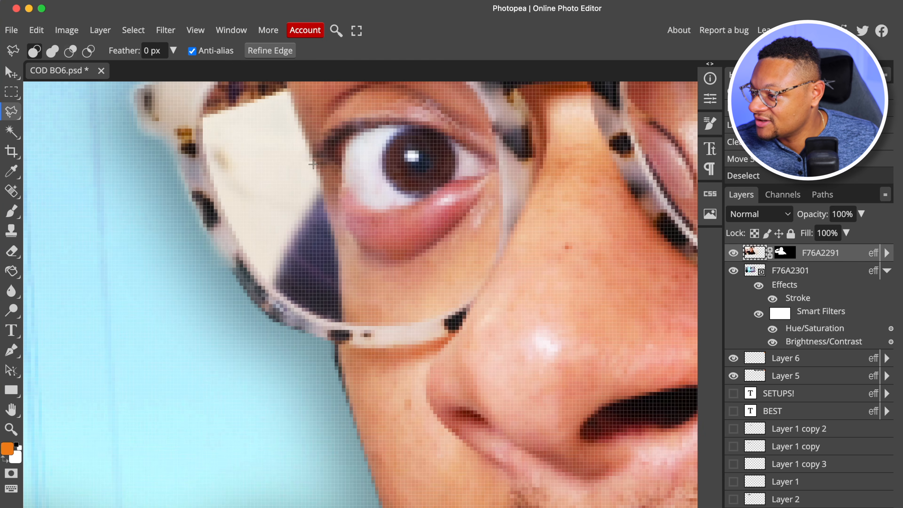
Outline the leftover background inside the person's glasses lens beside the eye with the Polygonal Lasso, delete it and clear the selection
{"action": "left_click", "coordinate": [313, 164]}
{"action": "left_click", "coordinate": [325, 215]}
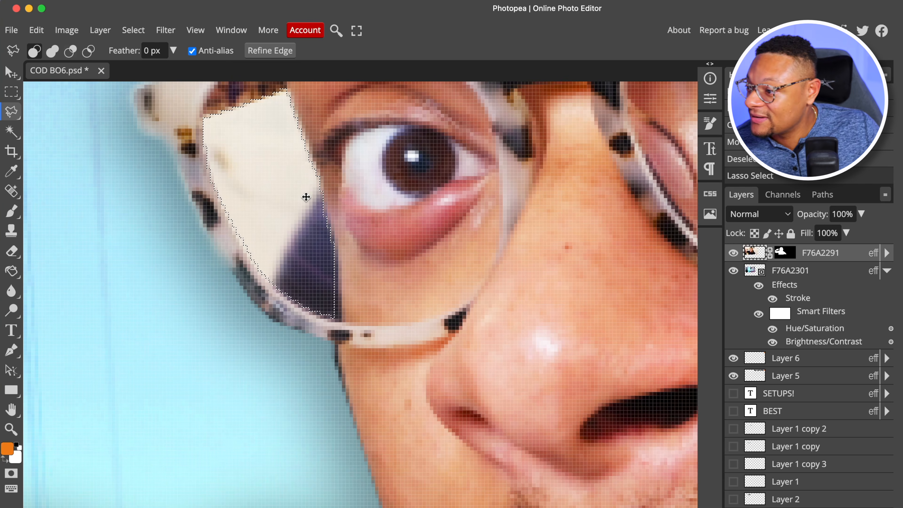
{"action": "key", "text": "Delete"}
{"action": "key", "text": "ctrl+d"}
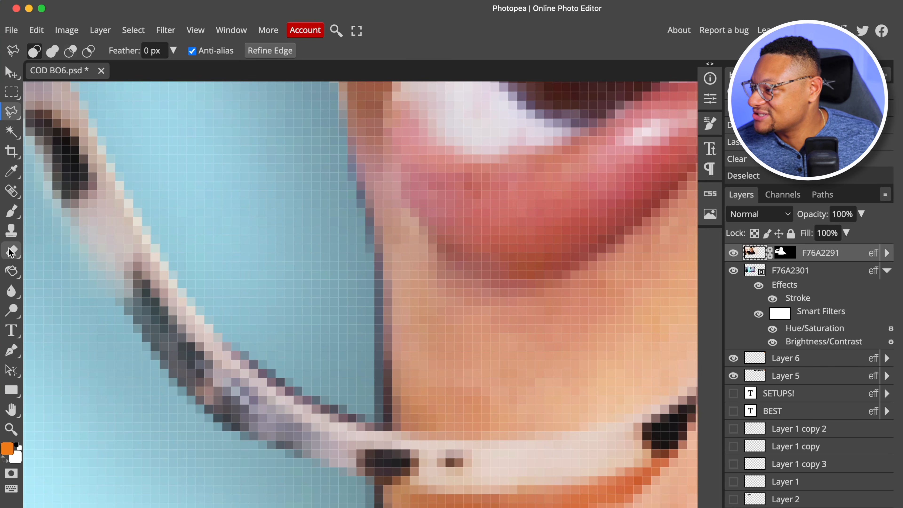
Set up the Eraser with a 4 px brush size and 60% hardness
{"action": "left_click", "coordinate": [11, 253]}
{"action": "right_click", "coordinate": [326, 242]}
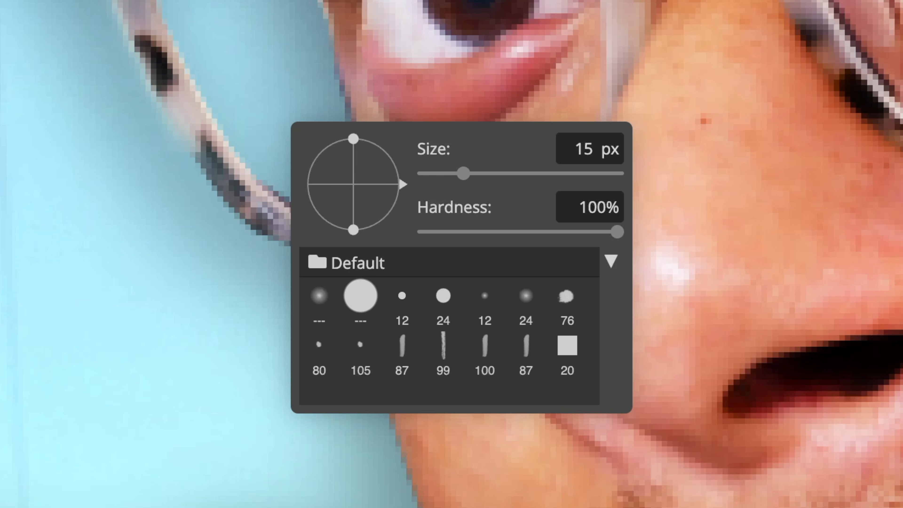
{"action": "left_click_drag", "start_coordinate": [464, 176], "coordinate": [447, 177]}
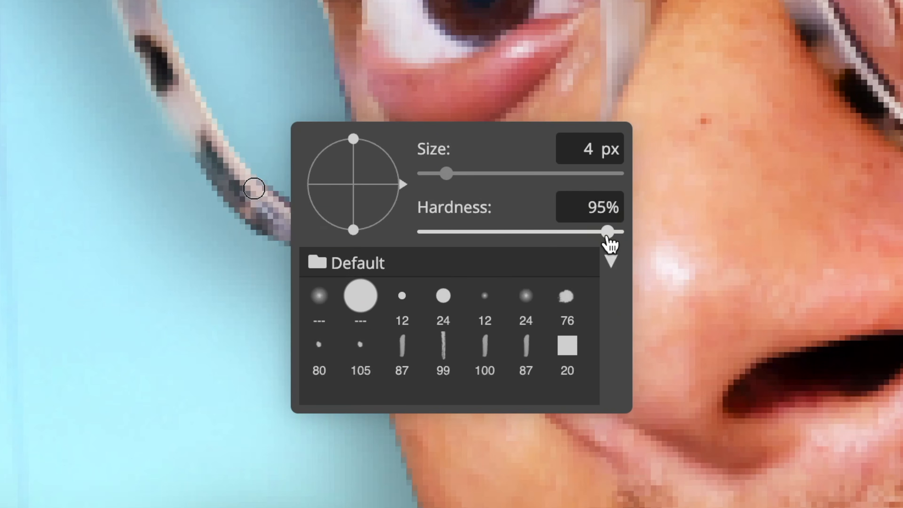
{"action": "key", "text": "Escape"}
{"action": "right_click", "coordinate": [618, 217]}
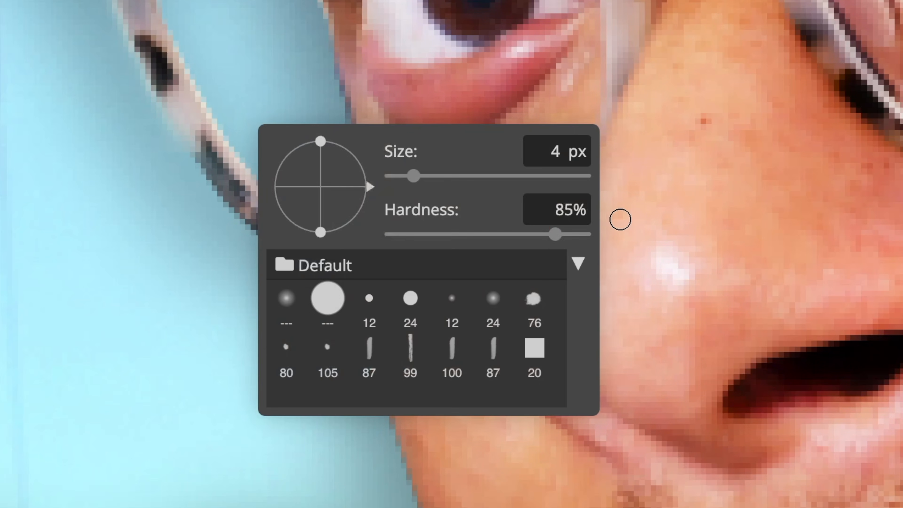
{"action": "left_click_drag", "start_coordinate": [554, 235], "coordinate": [507, 235]}
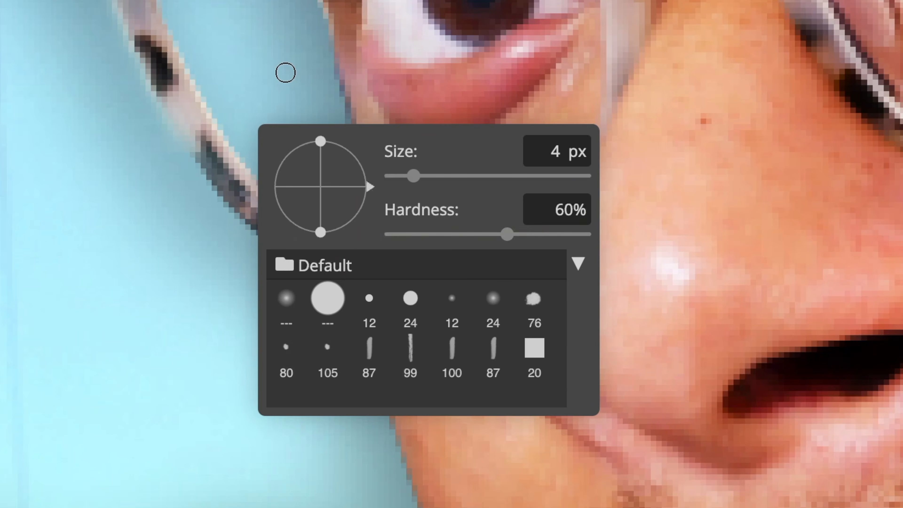
Erase the dark fringe along the edge of the person's face inside the glasses lens and down the cheek below the frame
{"action": "left_click", "coordinate": [285, 73]}
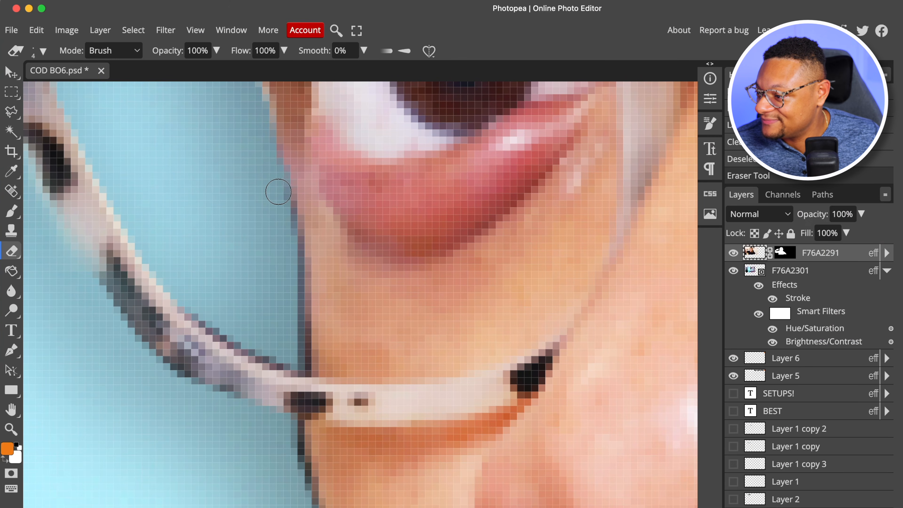
{"action": "left_click_drag", "start_coordinate": [293, 293], "coordinate": [296, 345]}
{"action": "scroll", "coordinate": [296, 345], "scroll_direction": "down", "scroll_amount": 5}
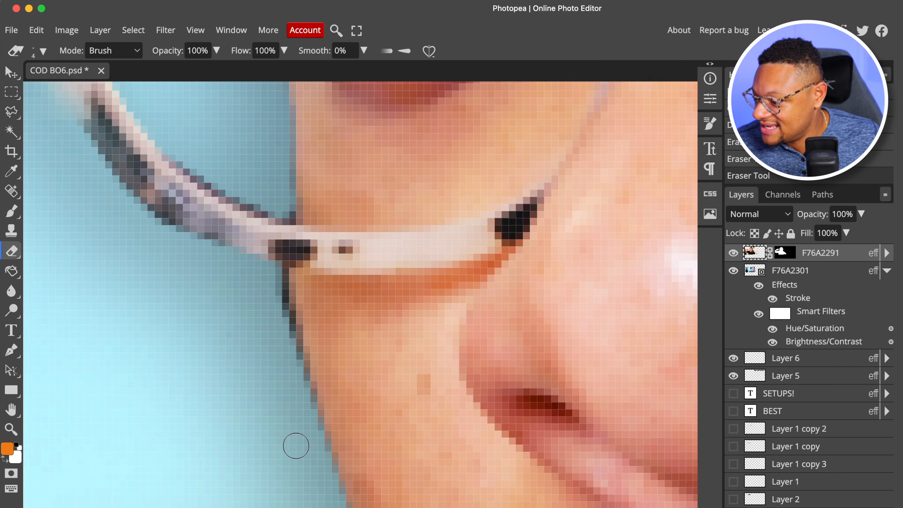
{"action": "mouse_move", "coordinate": [280, 271]}
{"action": "left_mouse_down"}
{"action": "mouse_move", "coordinate": [276, 256]}
{"action": "mouse_move", "coordinate": [322, 458]}
{"action": "mouse_move", "coordinate": [346, 505]}
{"action": "left_mouse_up"}
Move the gun cut-out layer above the cut-out person layer so the gun overlaps the person and framed photo
{"action": "scroll", "coordinate": [344, 502], "scroll_direction": "down", "scroll_amount": 2}
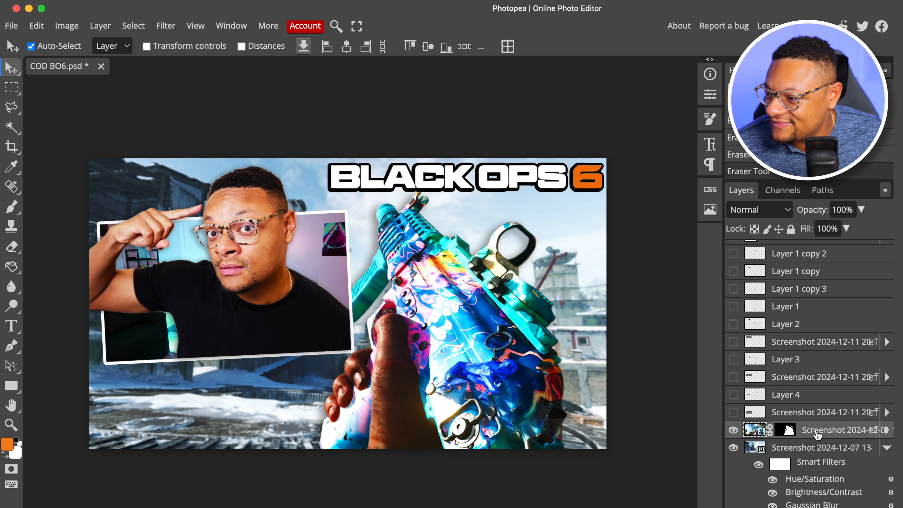
{"action": "left_click_drag", "start_coordinate": [816, 435], "coordinate": [813, 249]}
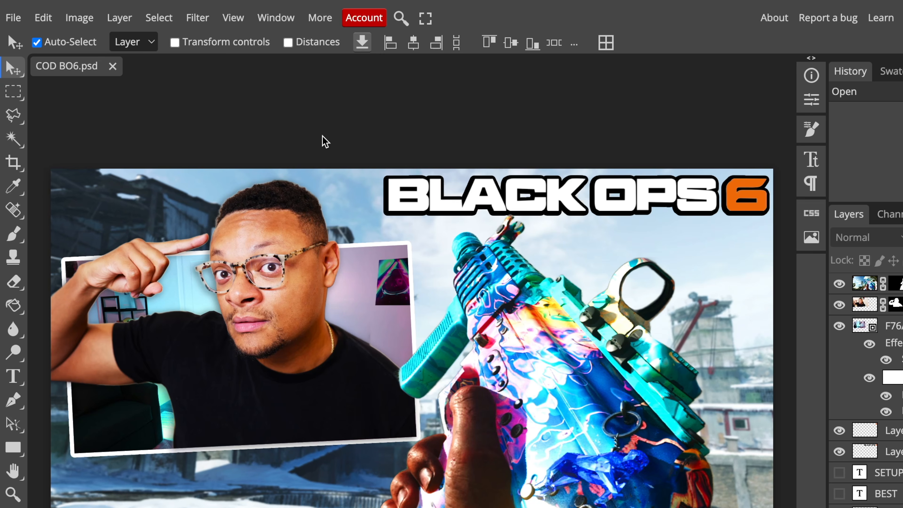
Start exporting the finished thumbnail as a JPG and open its file name for editing
{"action": "left_click", "coordinate": [18, 14]}
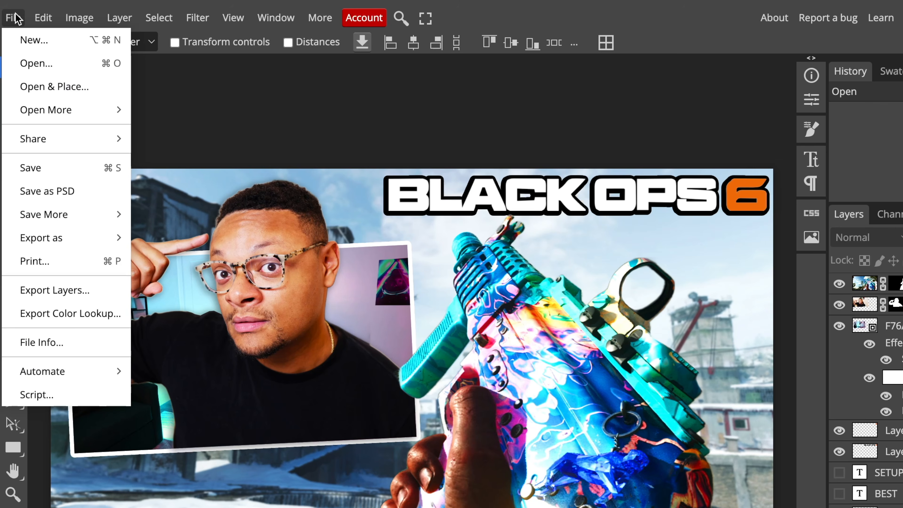
{"action": "mouse_move", "coordinate": [91, 244]}
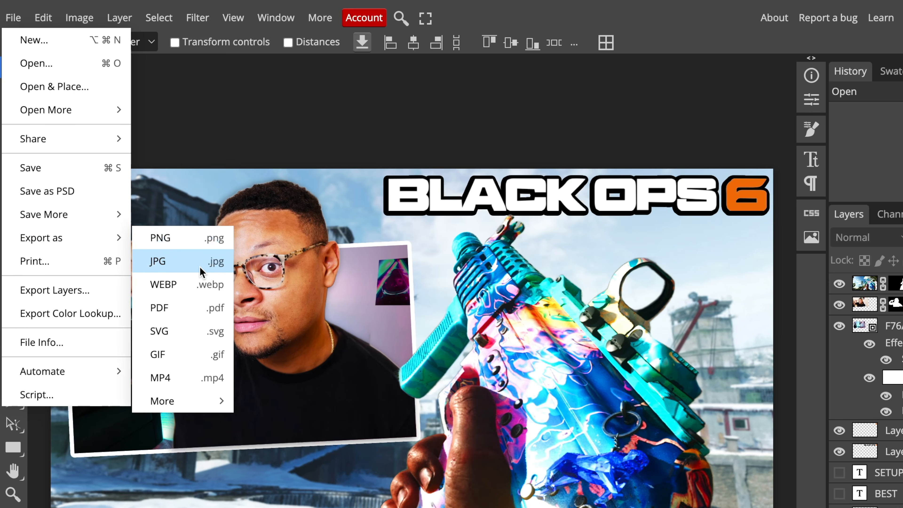
{"action": "left_click", "coordinate": [190, 269]}
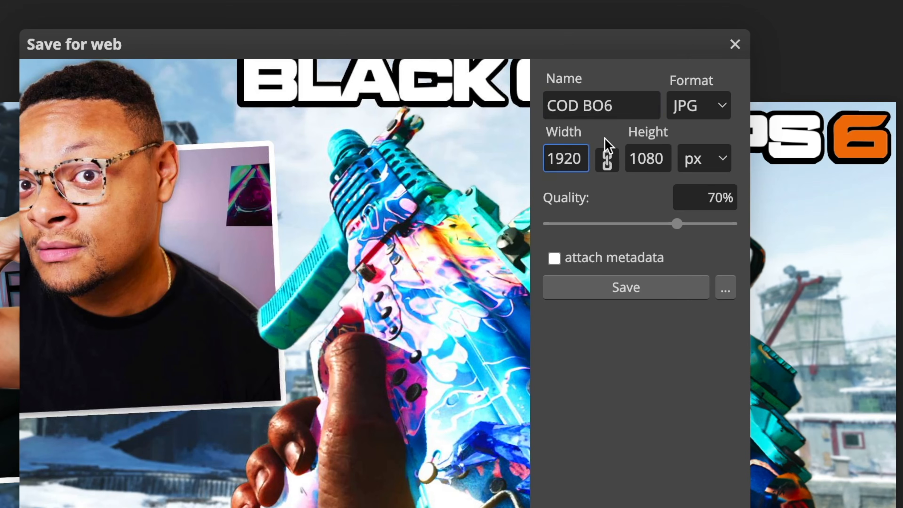
{"action": "left_click", "coordinate": [541, 172]}
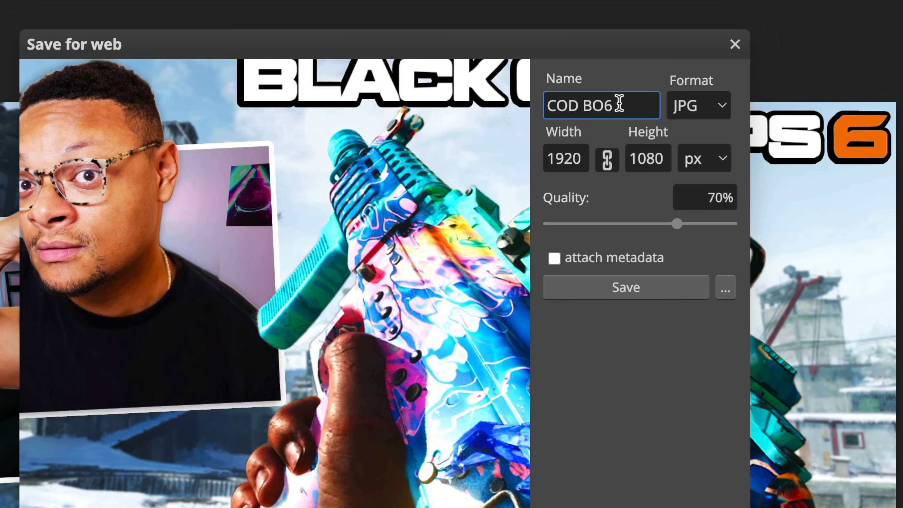